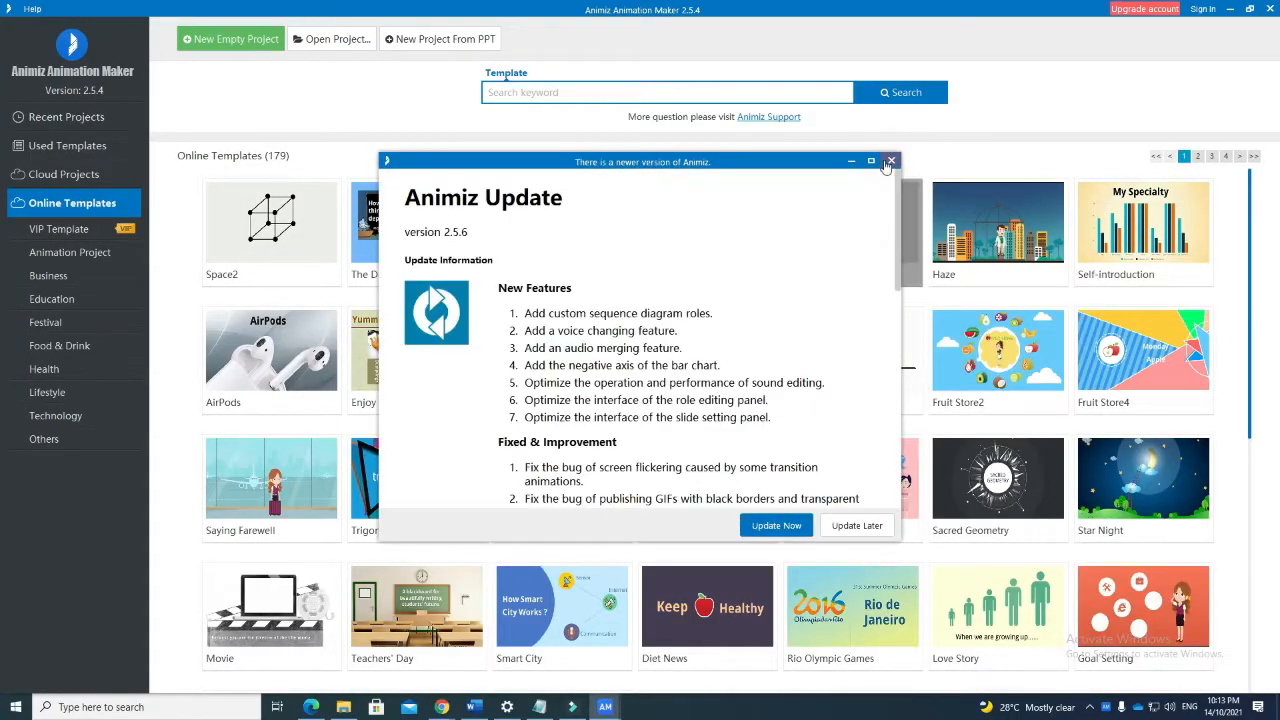
Step: Dismiss the update notice and create a new empty project
click(890, 161)
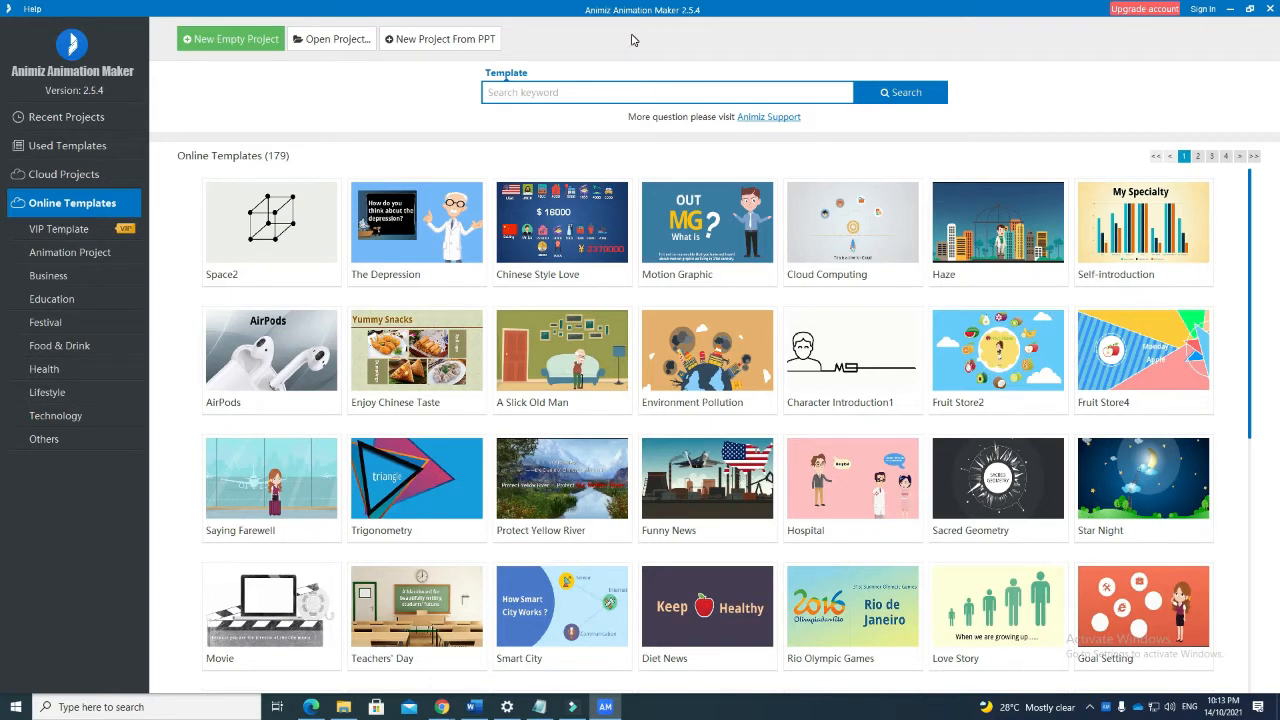
click(230, 47)
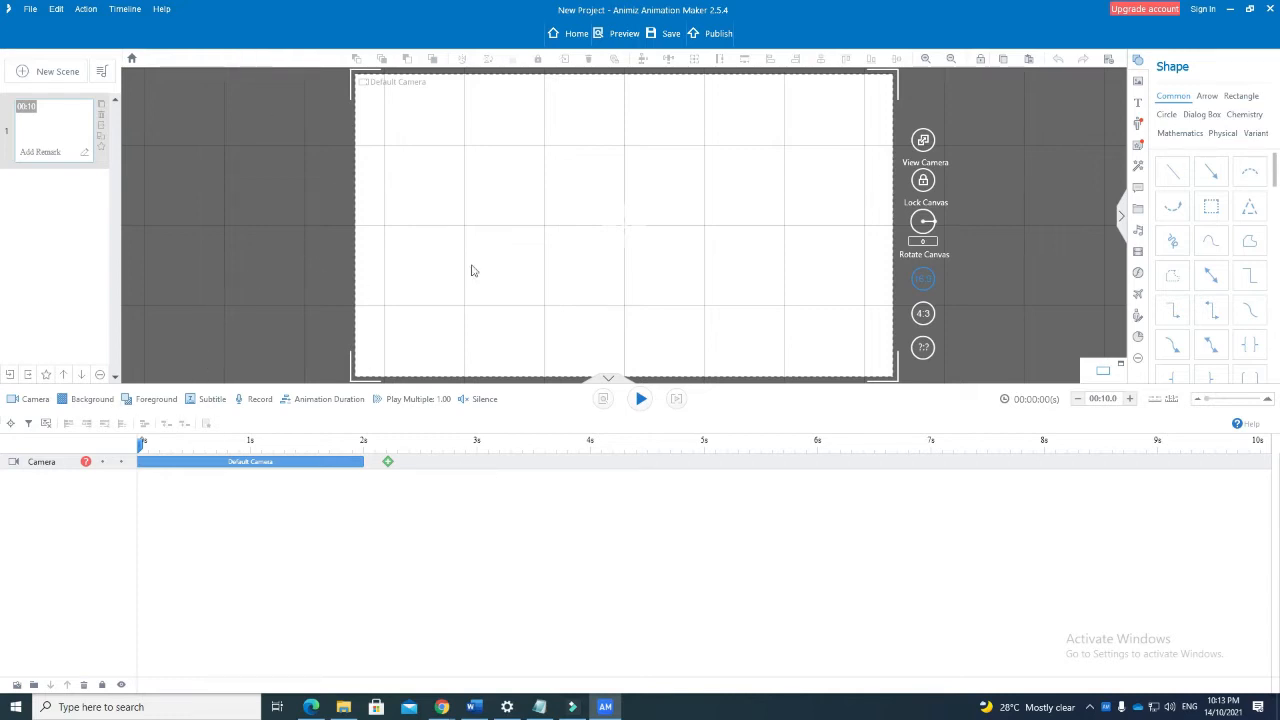
Step: Add a background track to the timeline and start inserting a background on it
click(86, 398)
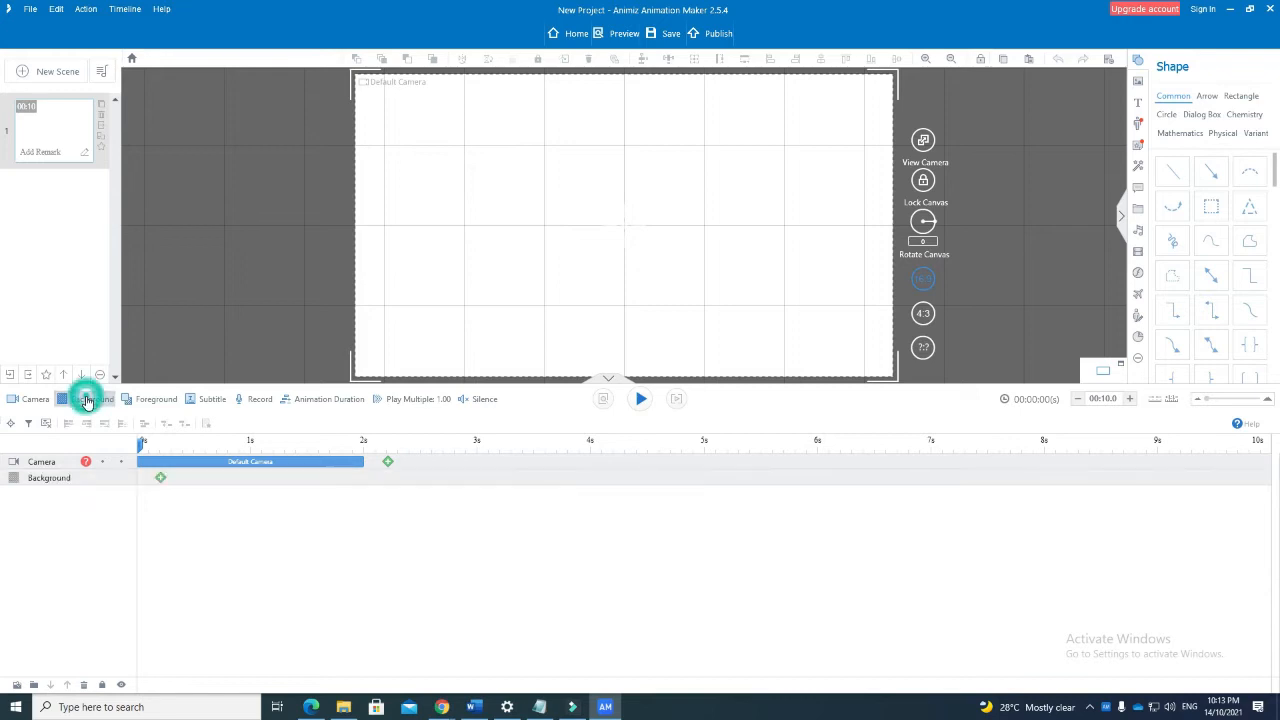
click(160, 480)
Step: Try to sign in by replacing the entry in the password field with the account password
click(629, 331)
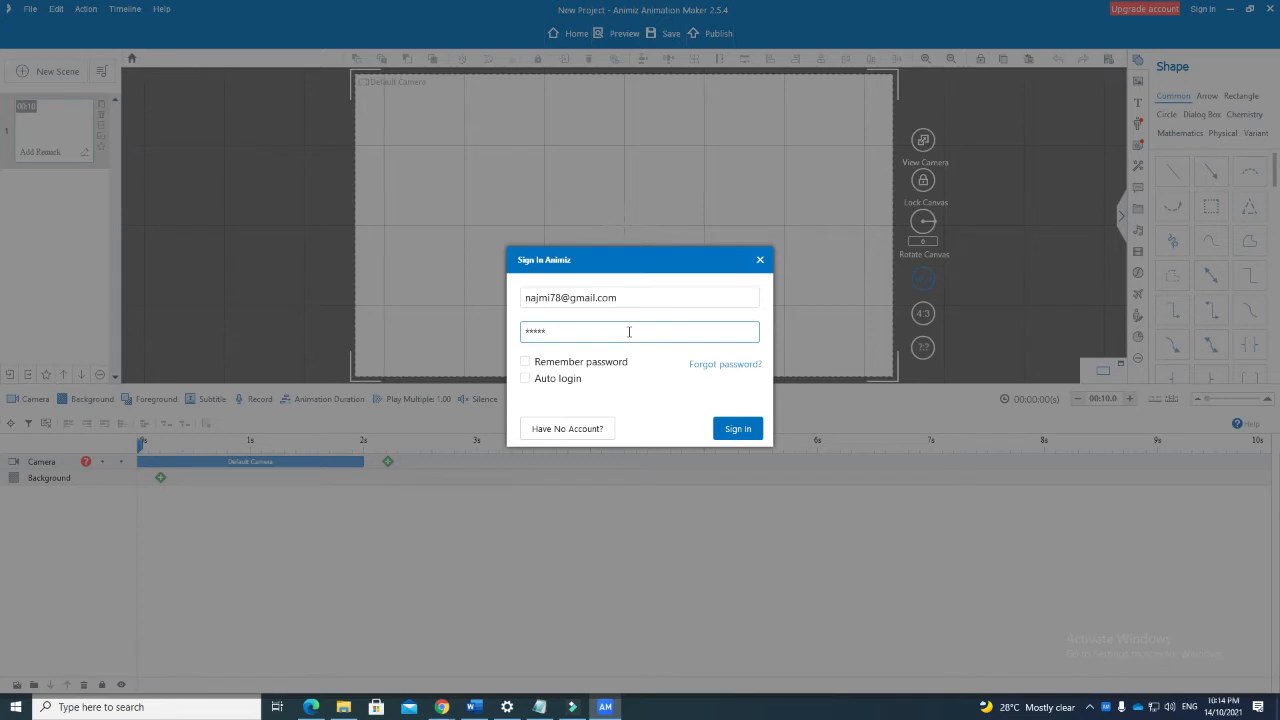
key(BackSpace)
key(BackSpace)
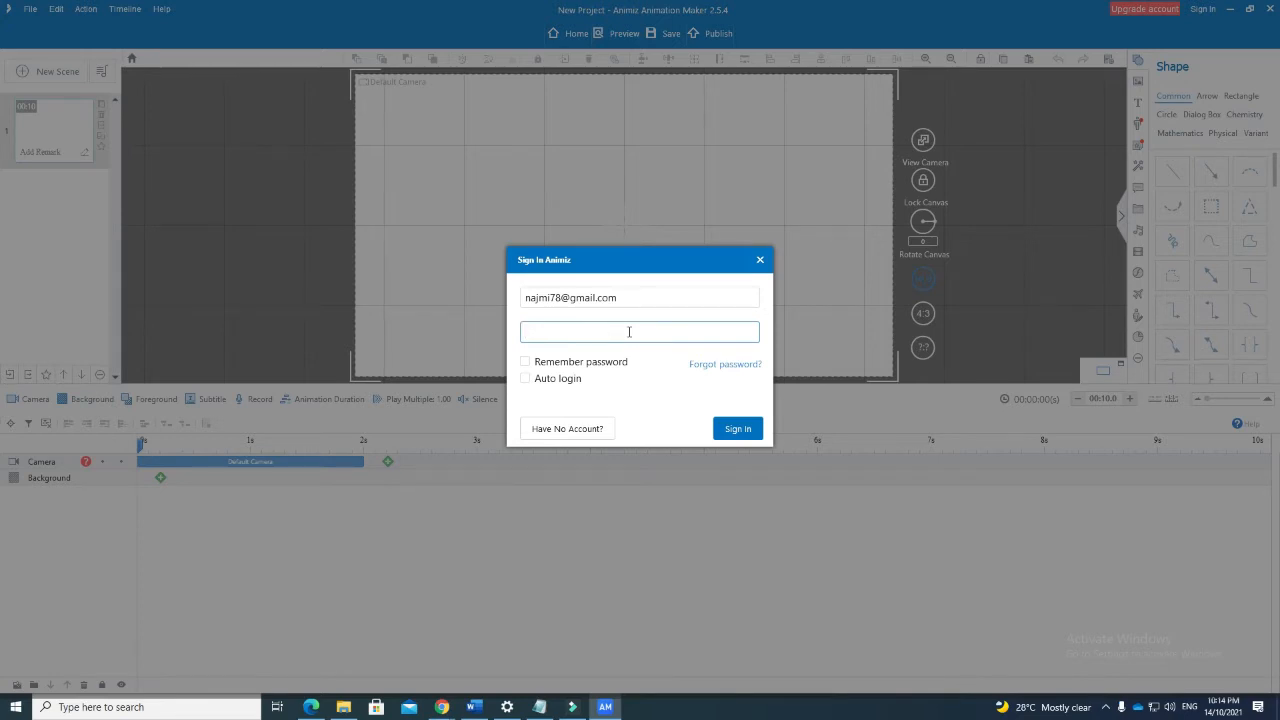
text(*********)
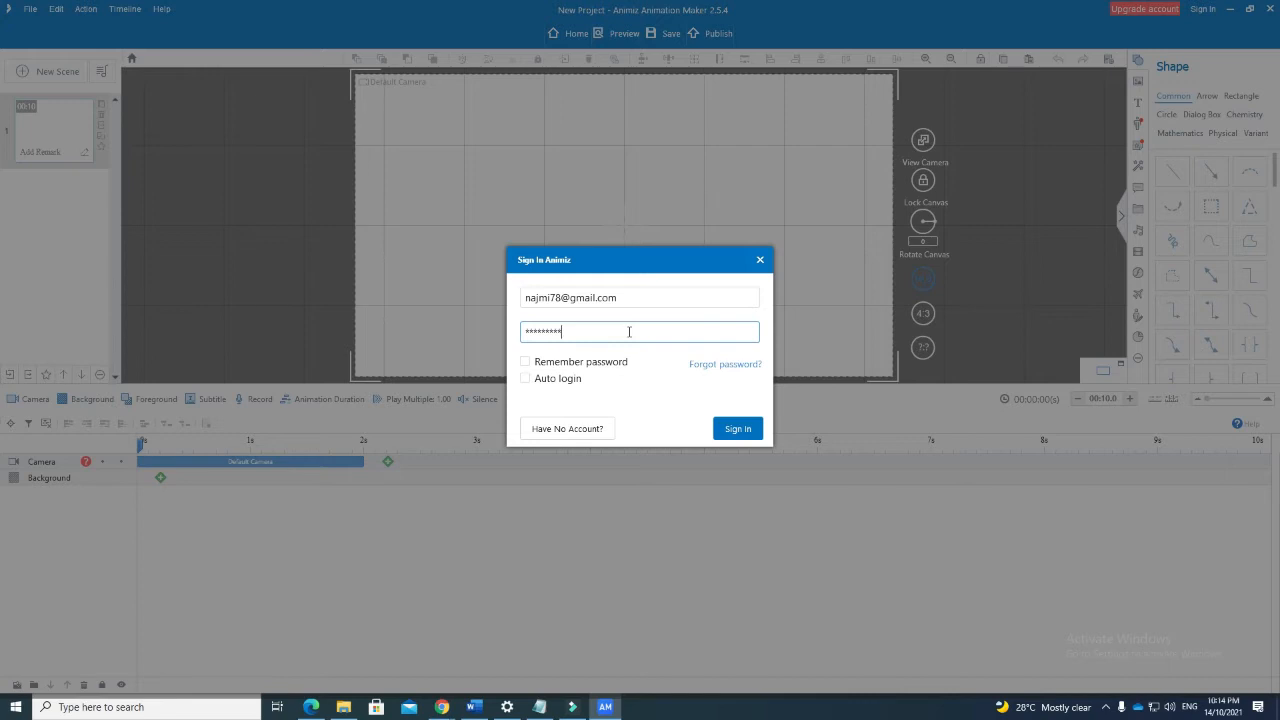
click(741, 435)
click(688, 380)
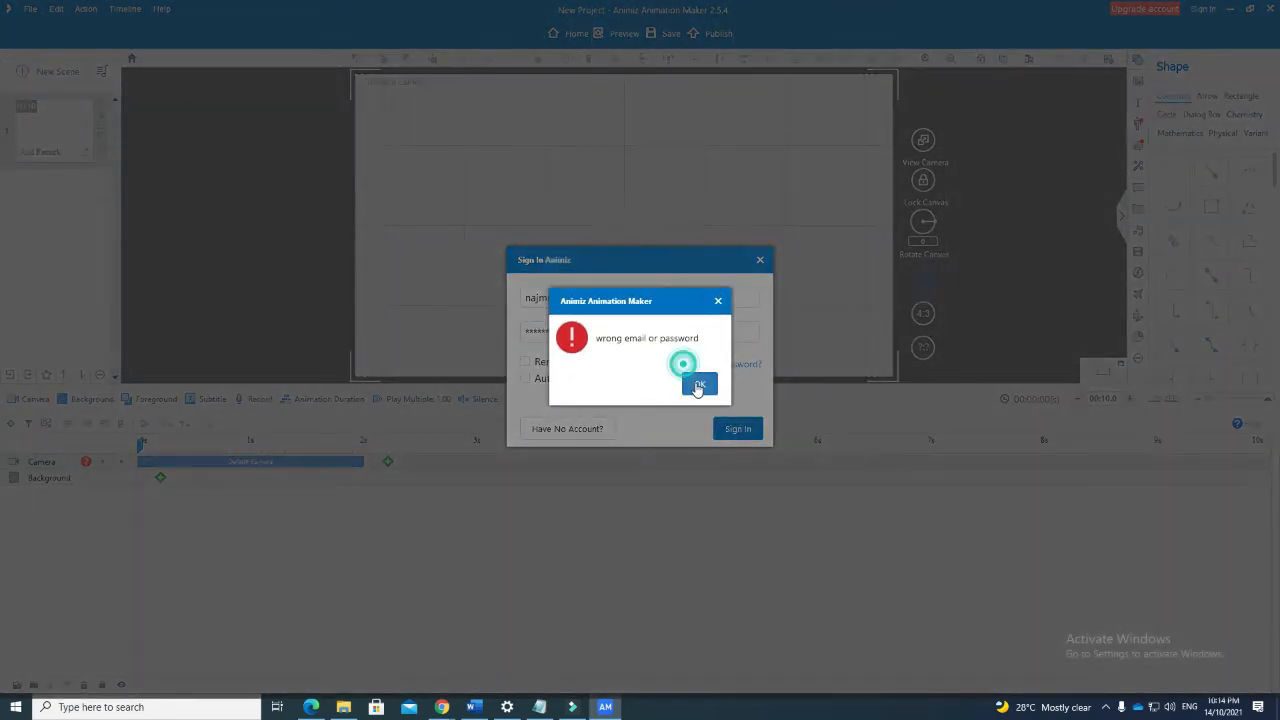
Step: Re-enter the account password in the sign-in form and sign in
click(577, 333)
drag(486, 334, 424, 340)
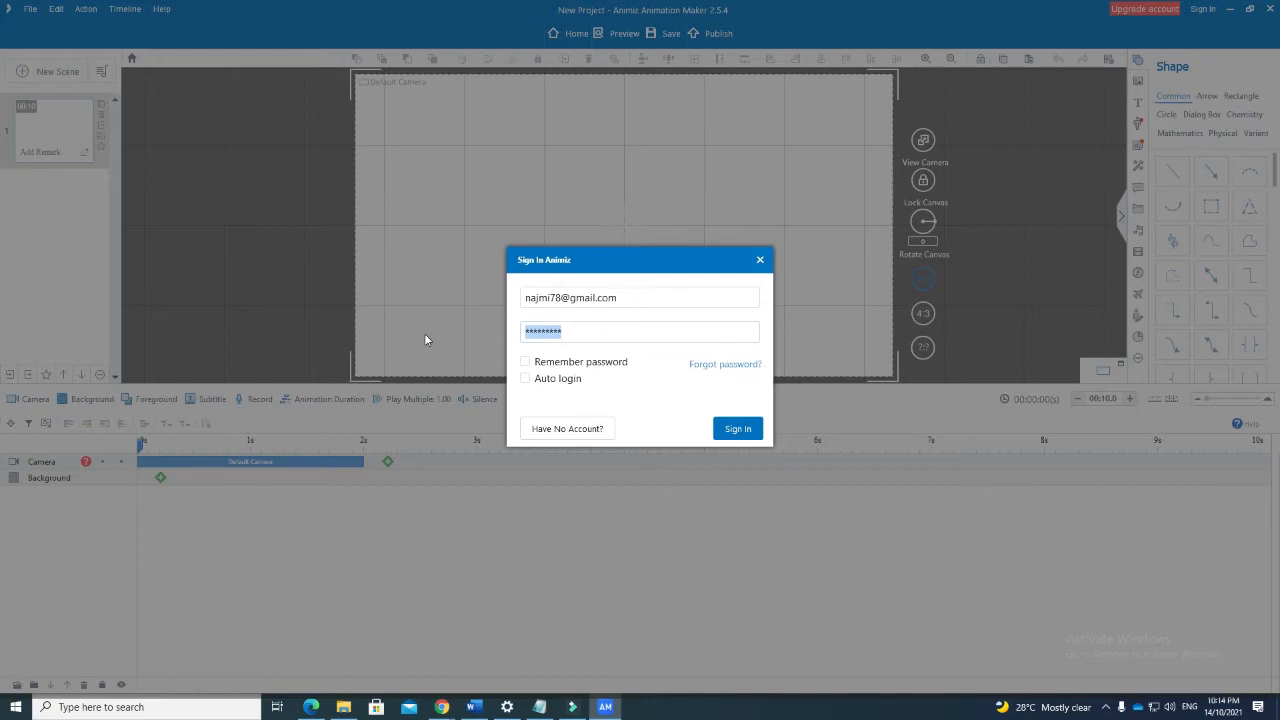
text(*********)
key(Return)
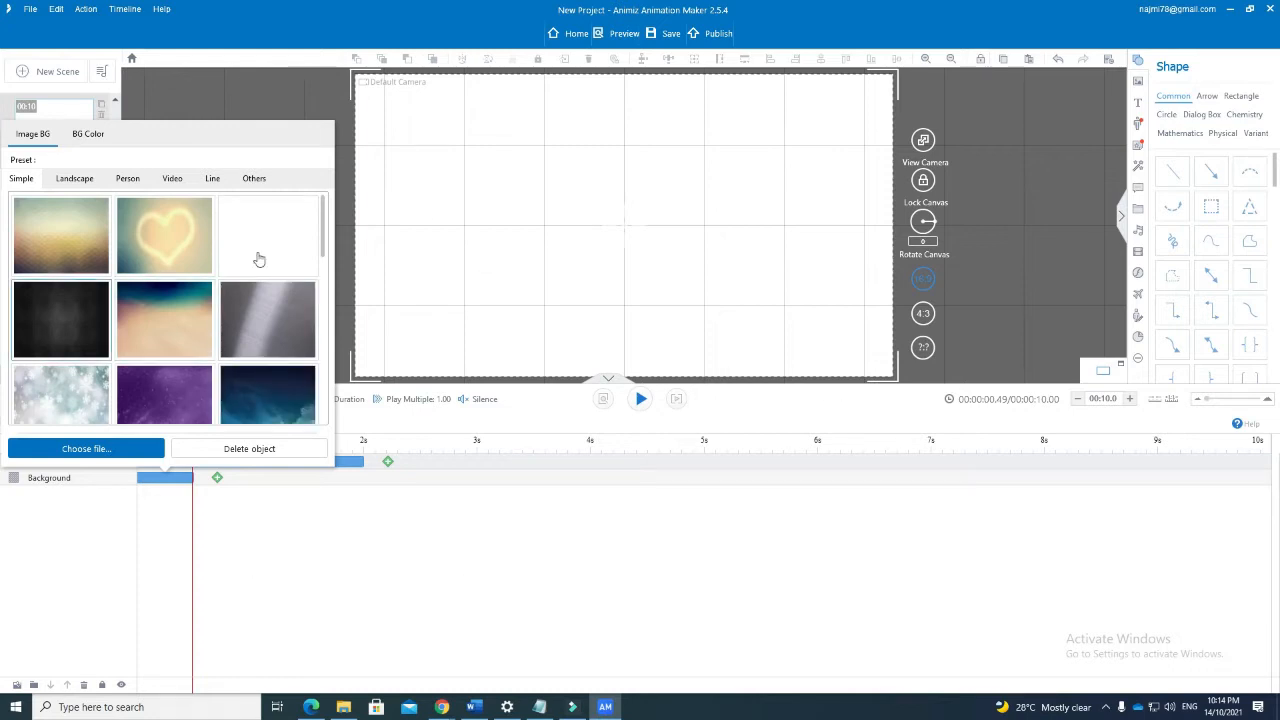
Step: Give the scene background the dark blue radial gradient colour preset and move the playhead to about 0.4 s
click(88, 134)
click(287, 190)
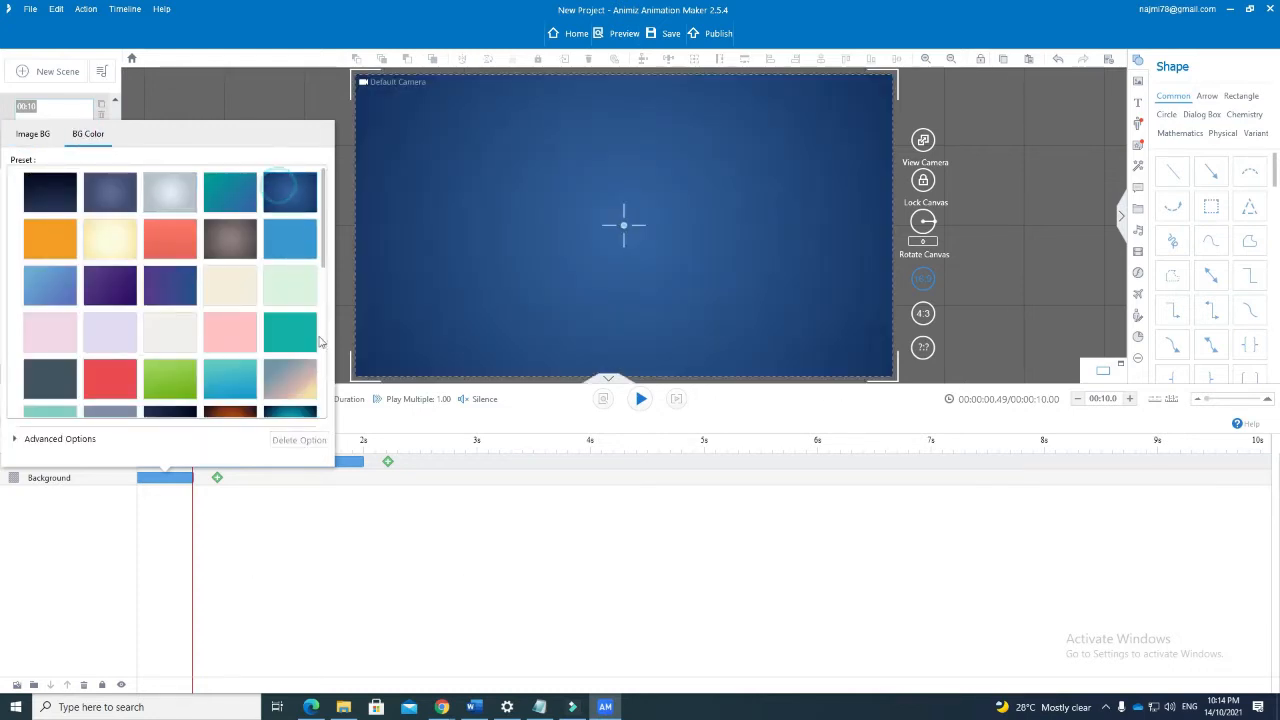
click(354, 500)
mouse_move(191, 446)
mouse_down()
mouse_move(143, 449)
mouse_move(281, 468)
mouse_move(183, 470)
mouse_up()
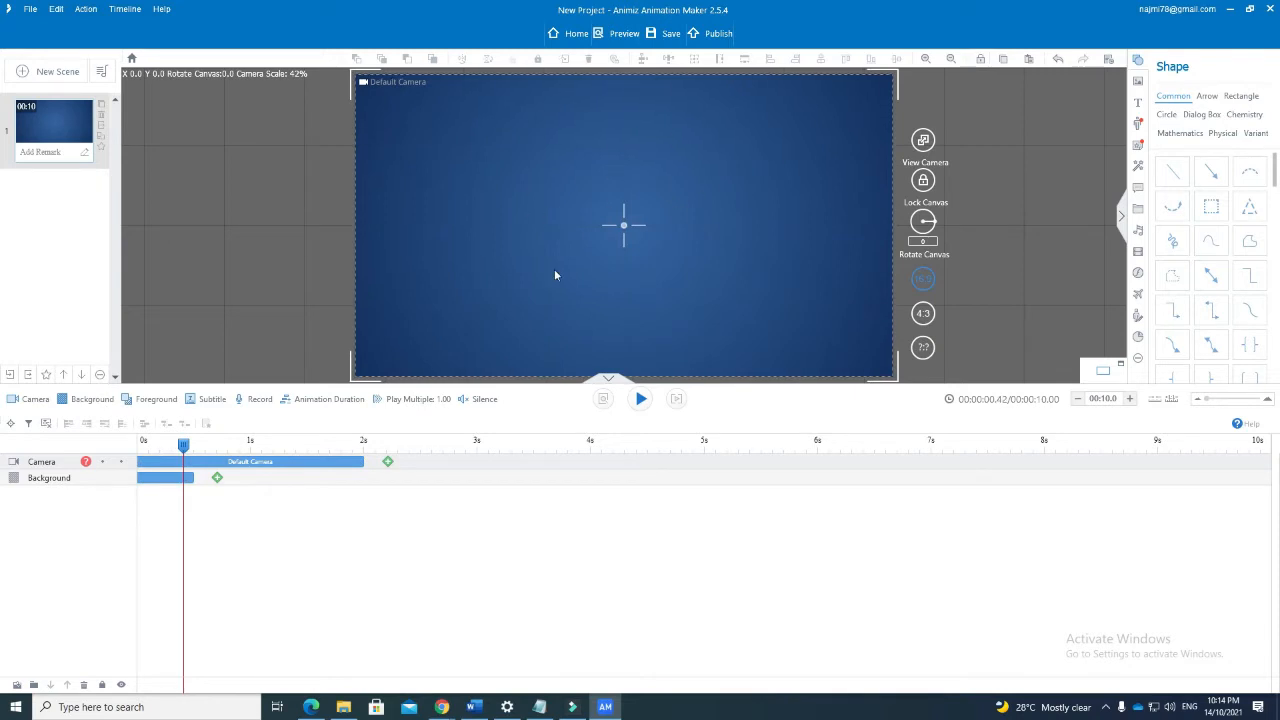
Step: Insert the Male Teacher role into the scene with the Talk & Smile action
click(1140, 132)
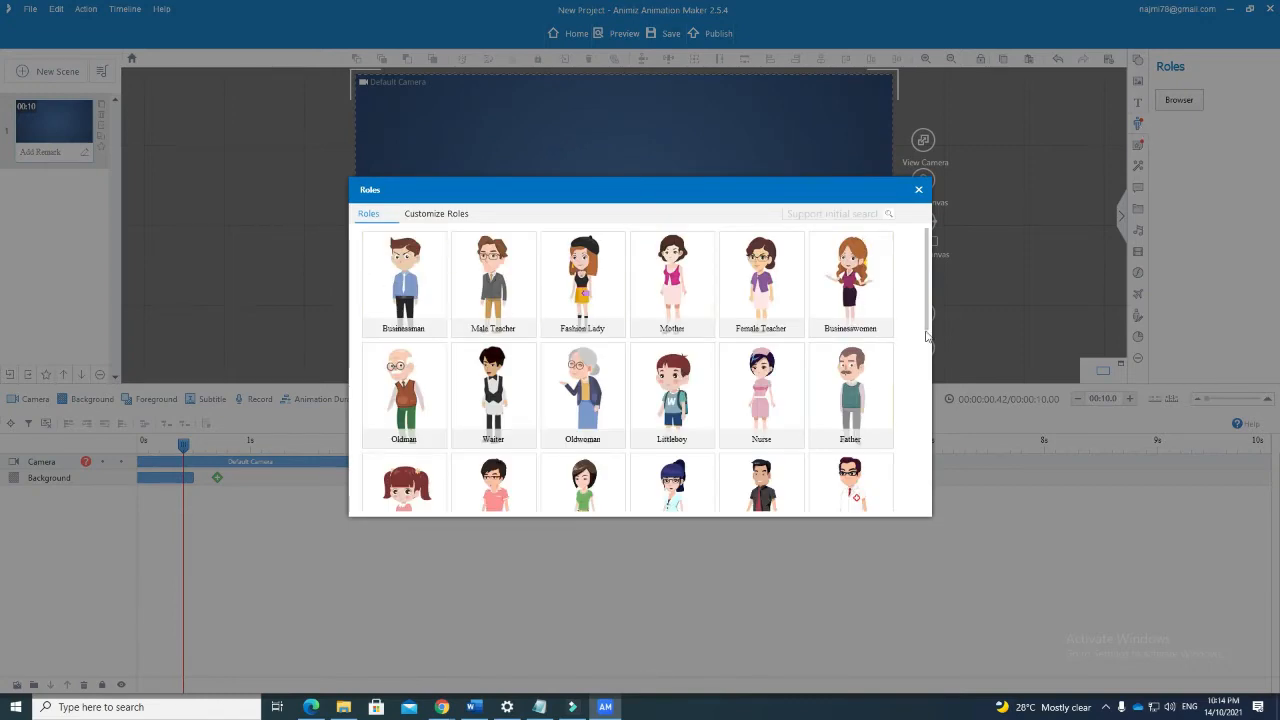
drag(929, 314, 920, 257)
click(493, 285)
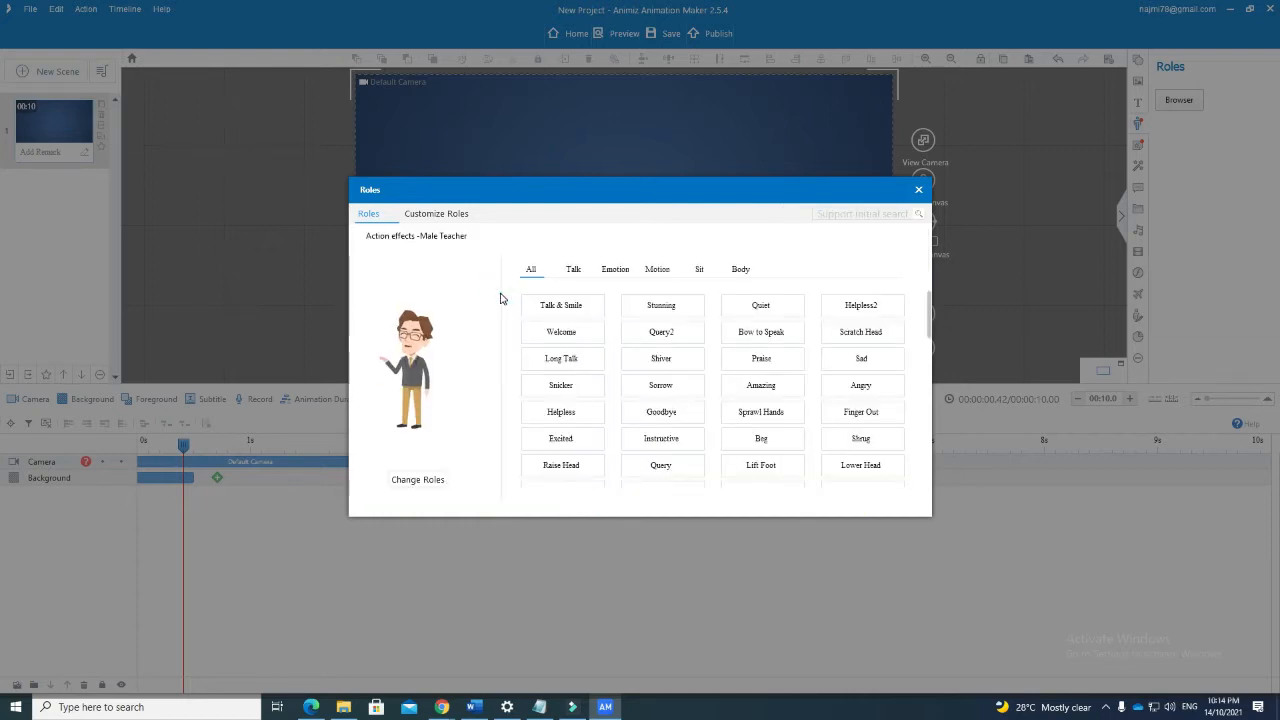
click(598, 465)
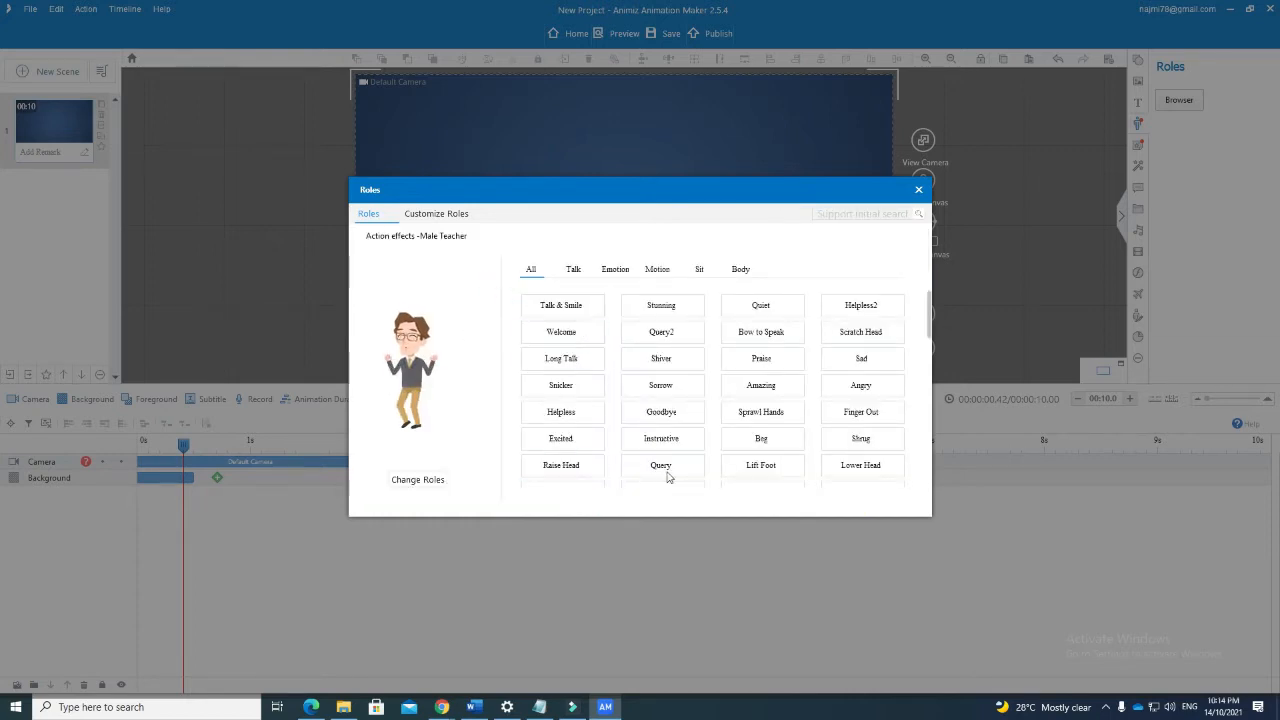
click(585, 352)
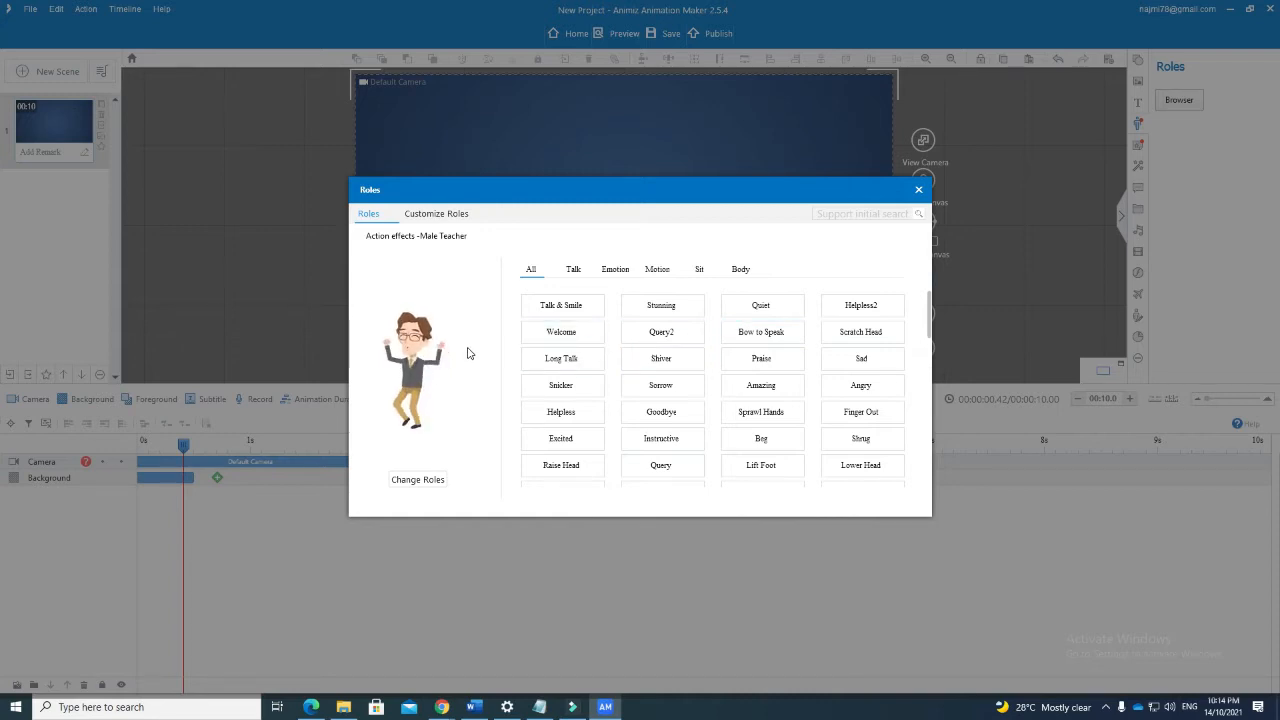
click(551, 309)
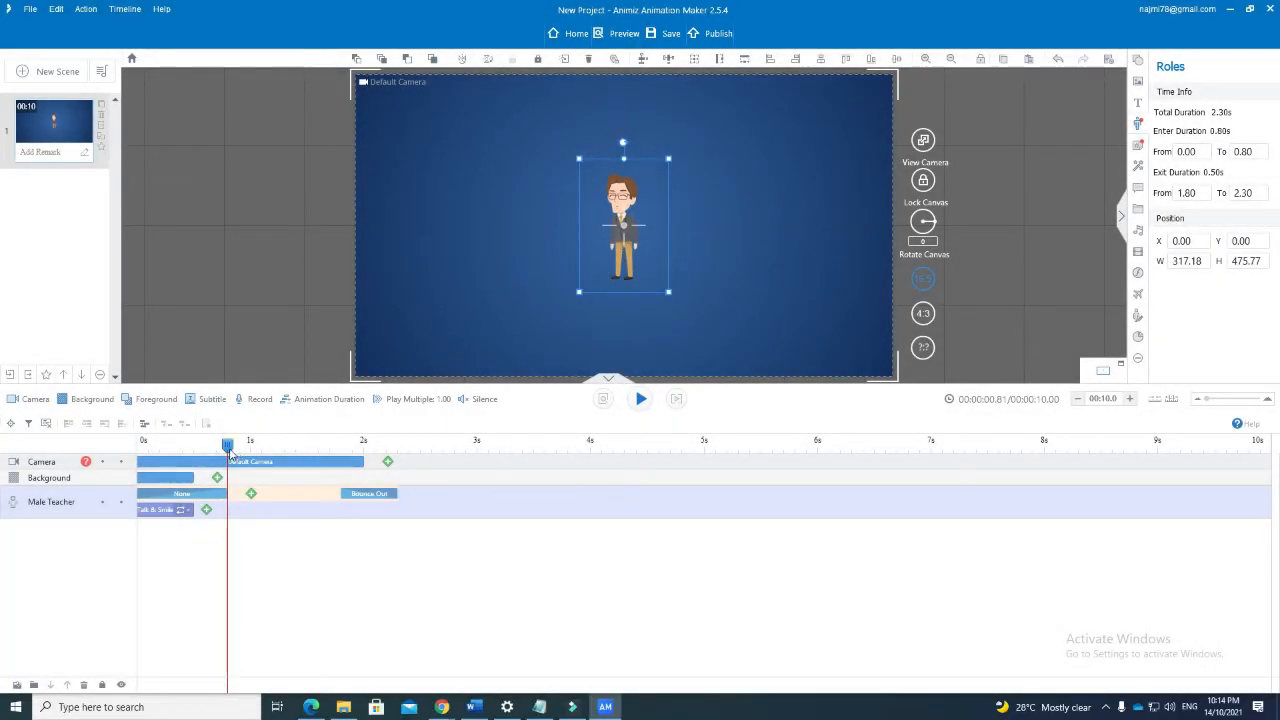
Step: Extend the Male Teacher's Talk & Smile action to about 7 s and play the scene from the start
drag(230, 452, 273, 455)
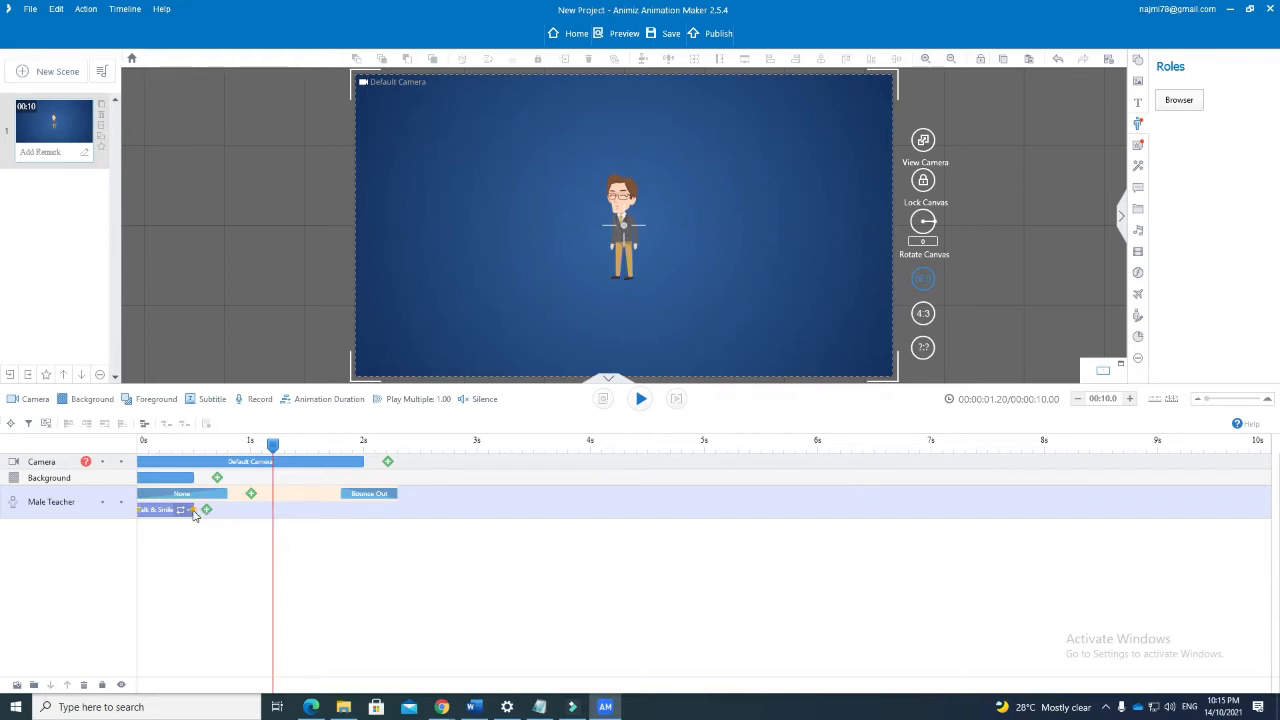
drag(194, 511, 935, 533)
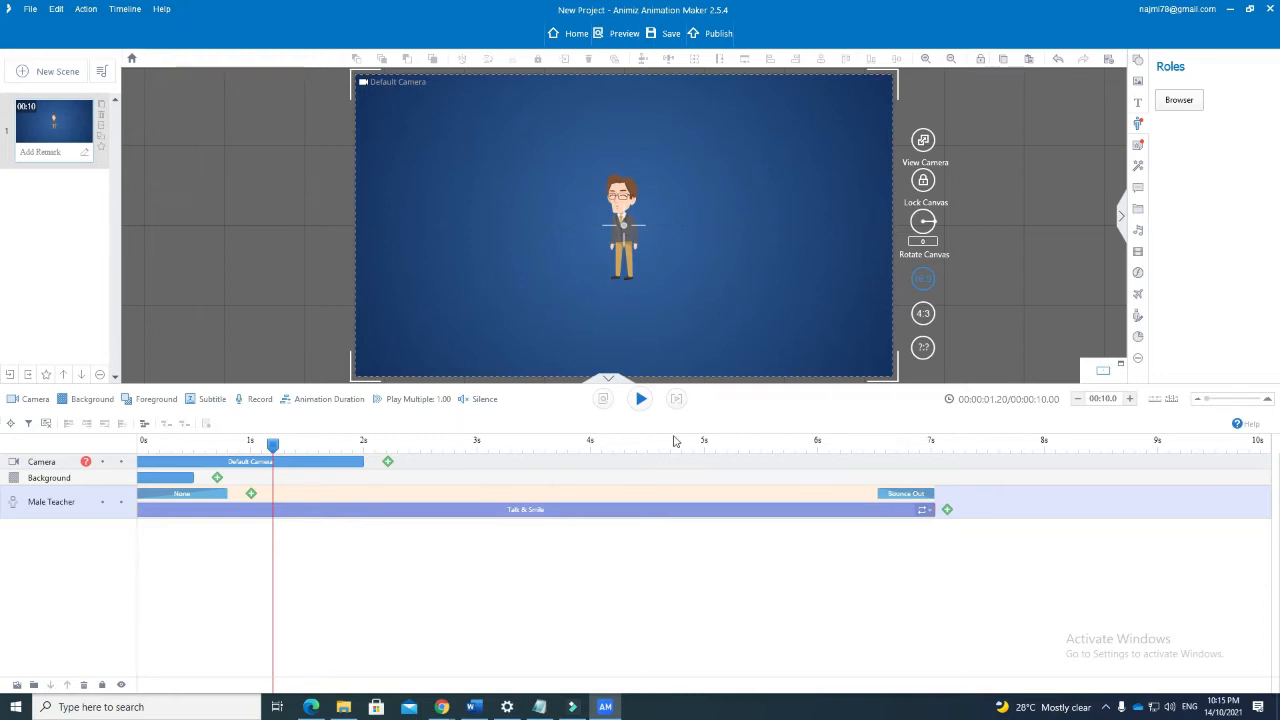
drag(270, 445, 143, 456)
click(641, 399)
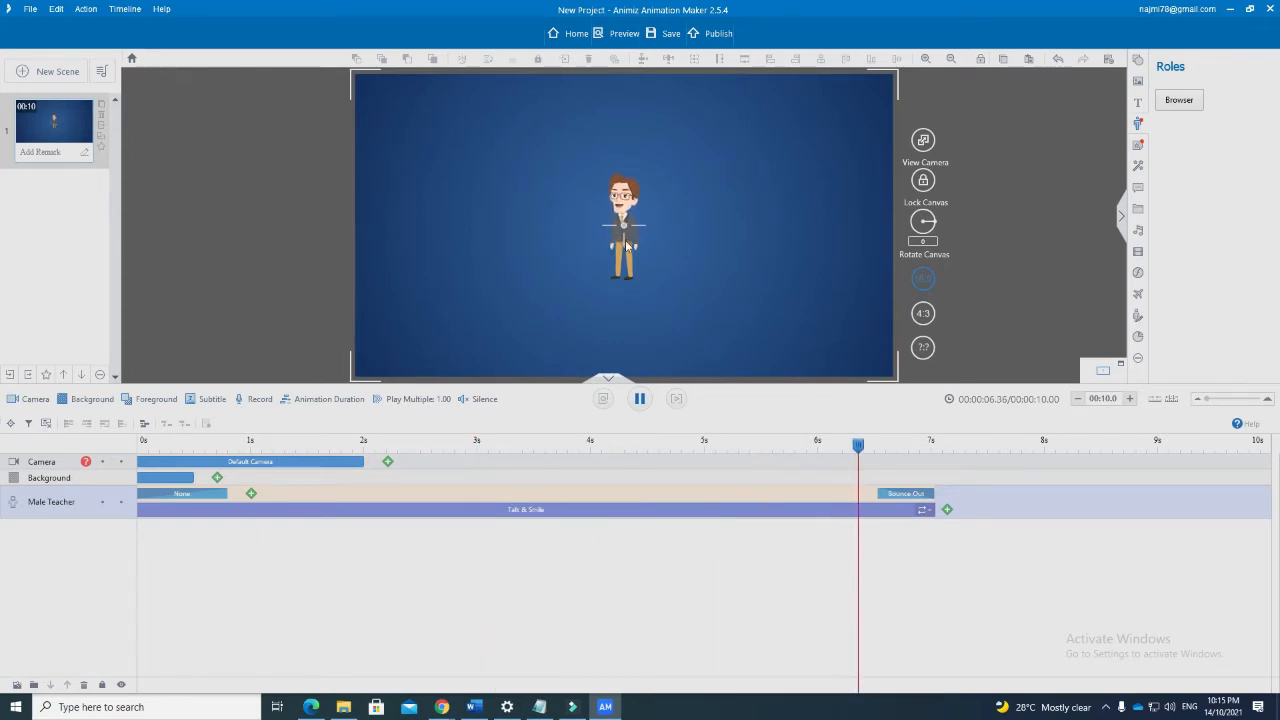
click(640, 398)
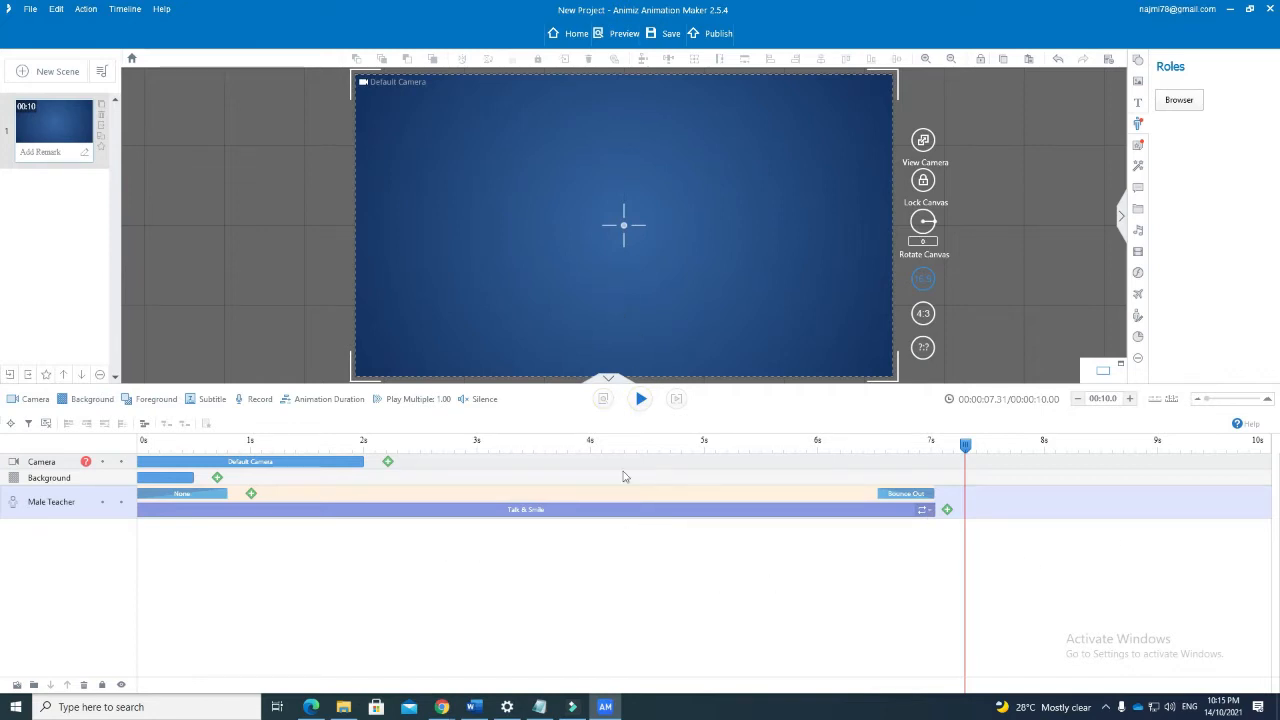
Step: Set the Talk & Smile action to Loop and return the playhead to about 0.1 s
click(927, 514)
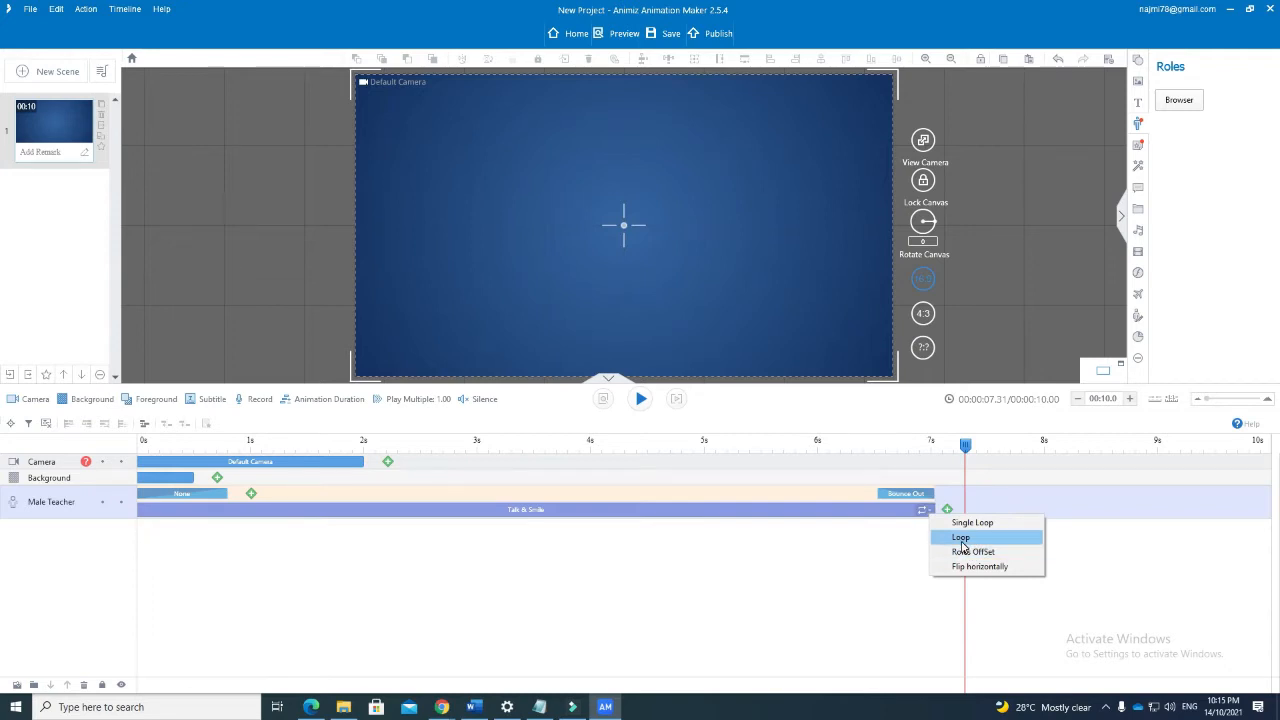
click(961, 538)
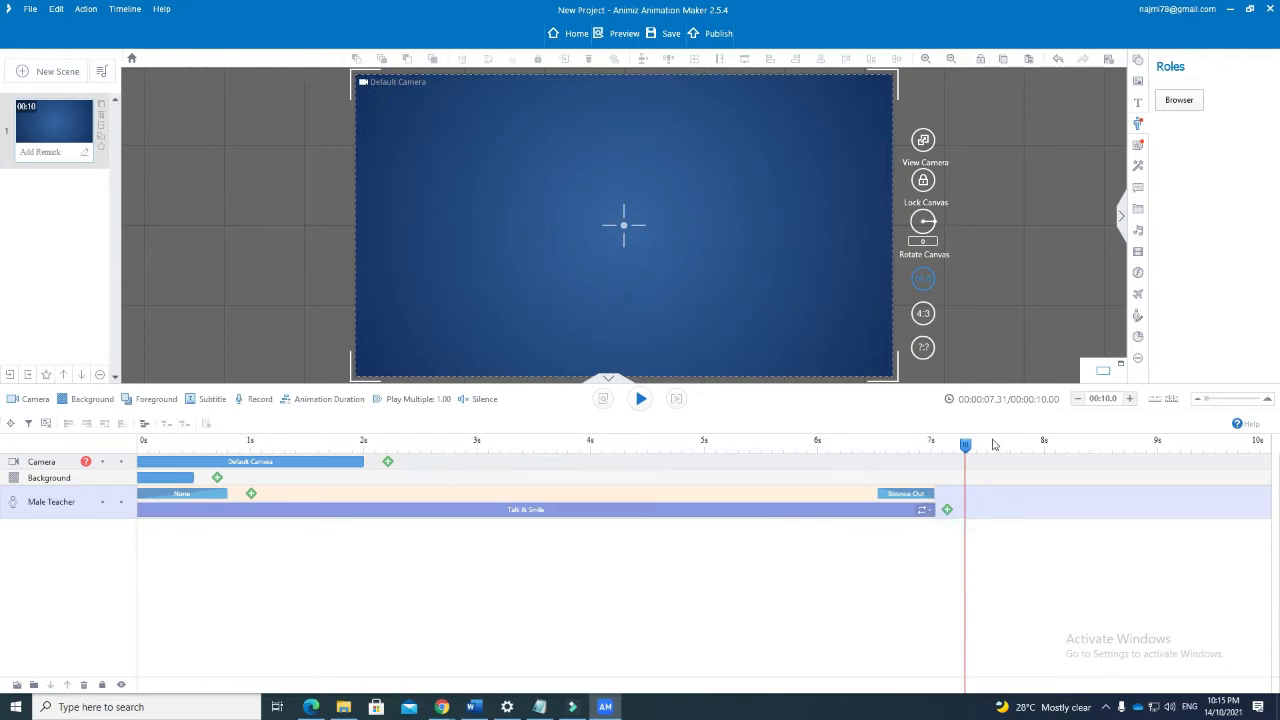
drag(967, 446, 586, 480)
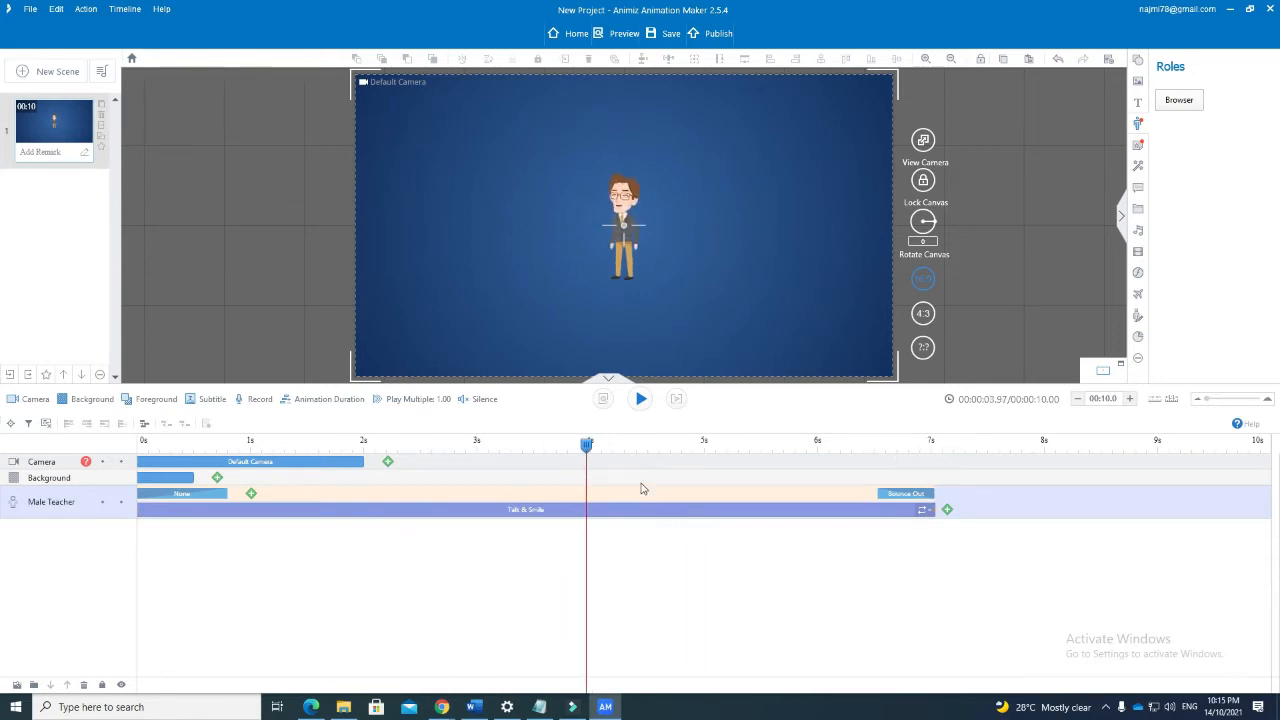
drag(588, 447, 146, 450)
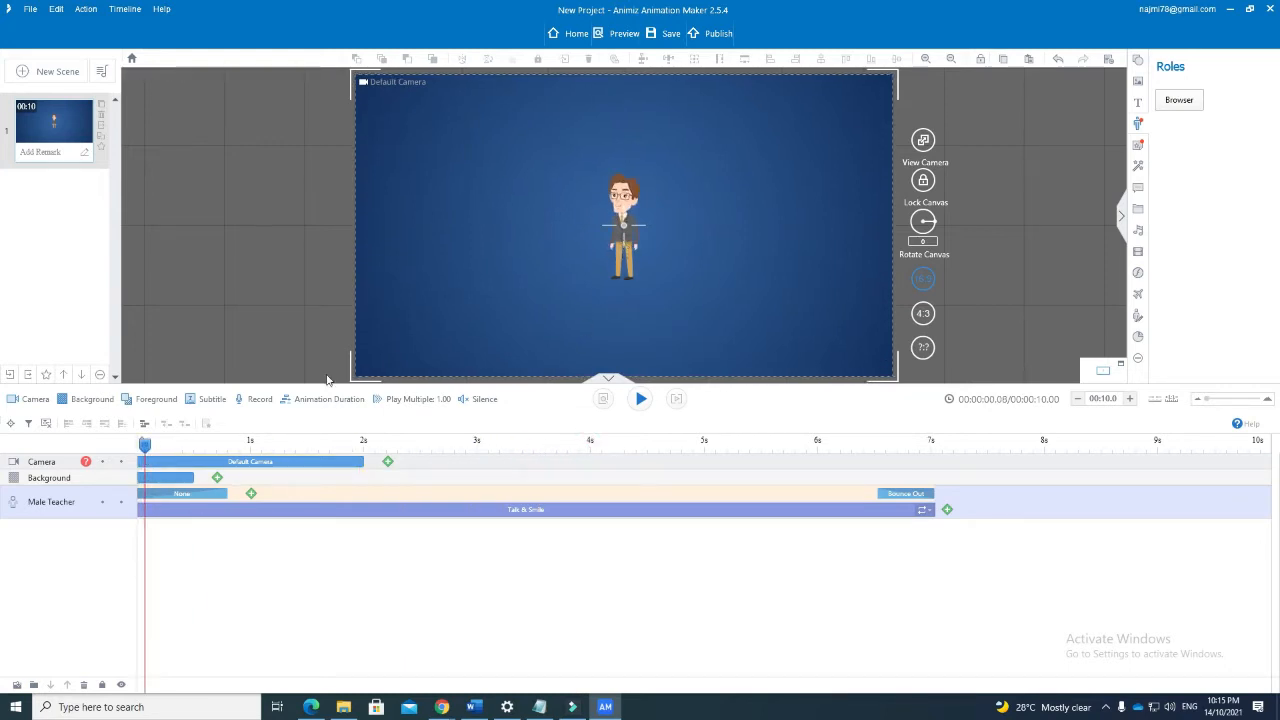
mouse_move(140, 446)
mouse_down()
mouse_move(166, 450)
mouse_move(149, 450)
mouse_up()
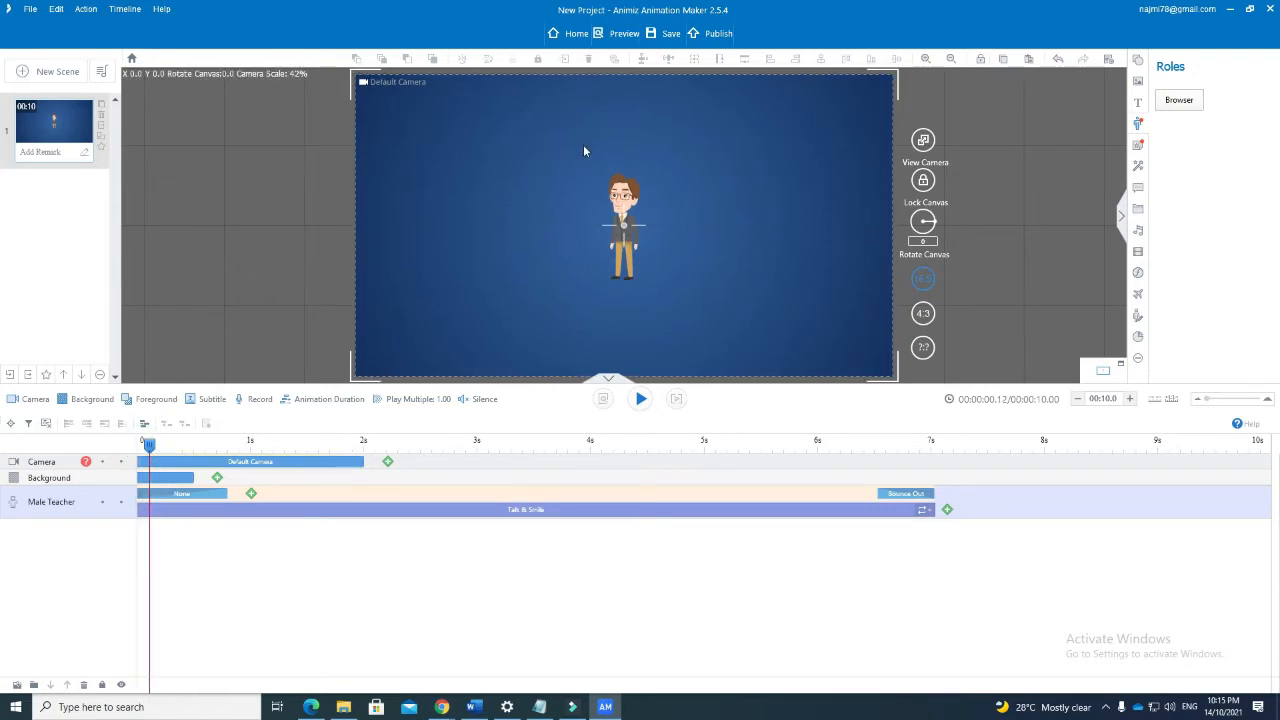
Step: Set the Male Teacher's entrance effect to Bounce In Down
double_click(184, 499)
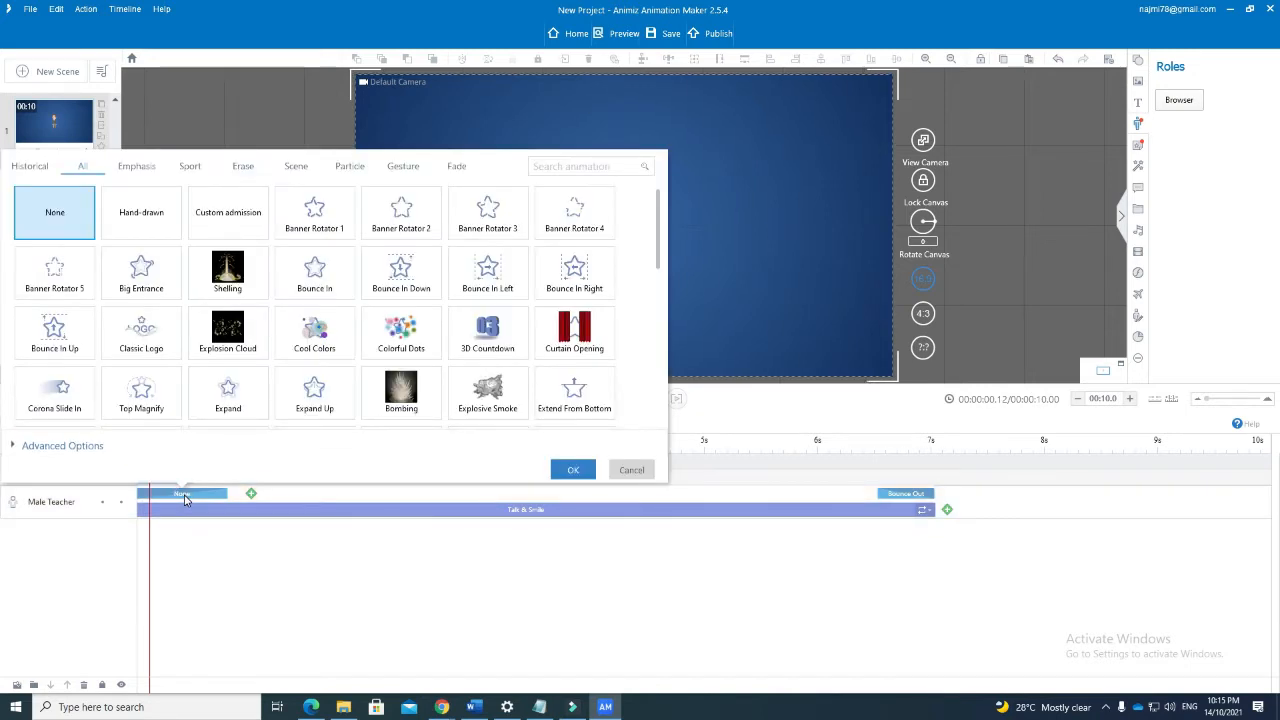
click(403, 290)
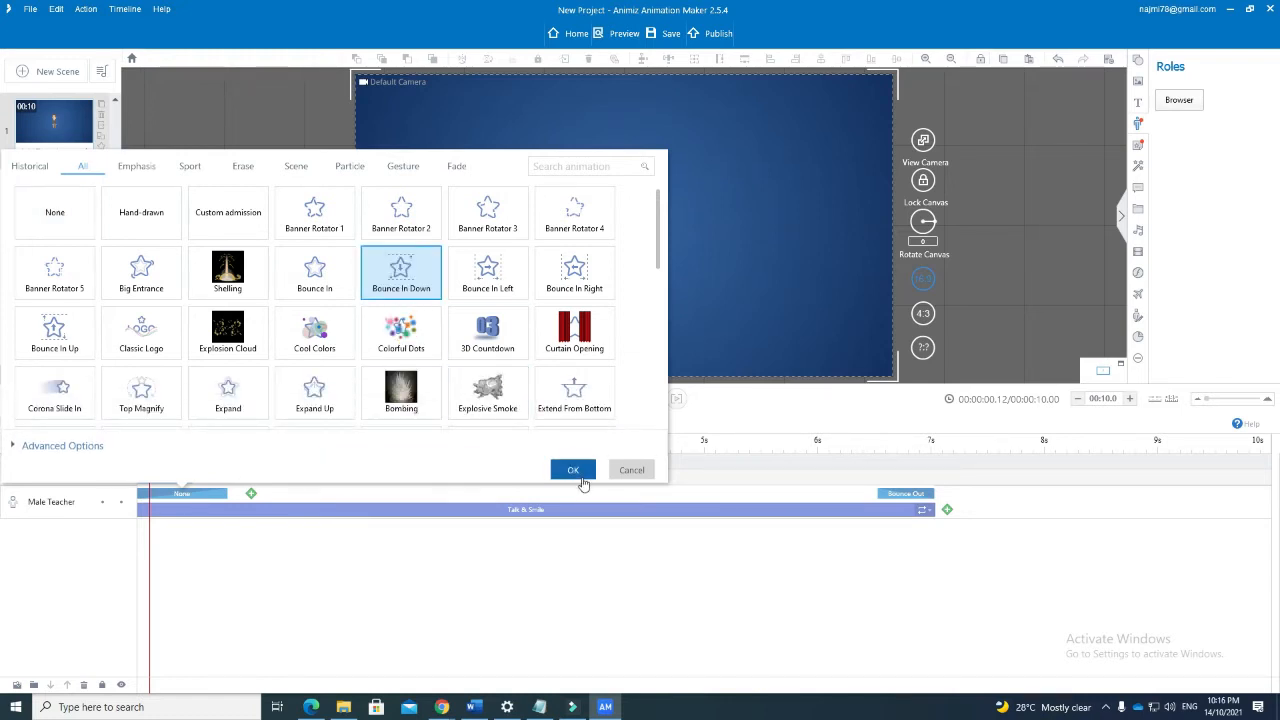
click(573, 471)
Step: Set the Male Teacher's exit effect to Bounce Out up and scrub the playhead over it to preview the exit
drag(147, 447, 877, 484)
click(894, 496)
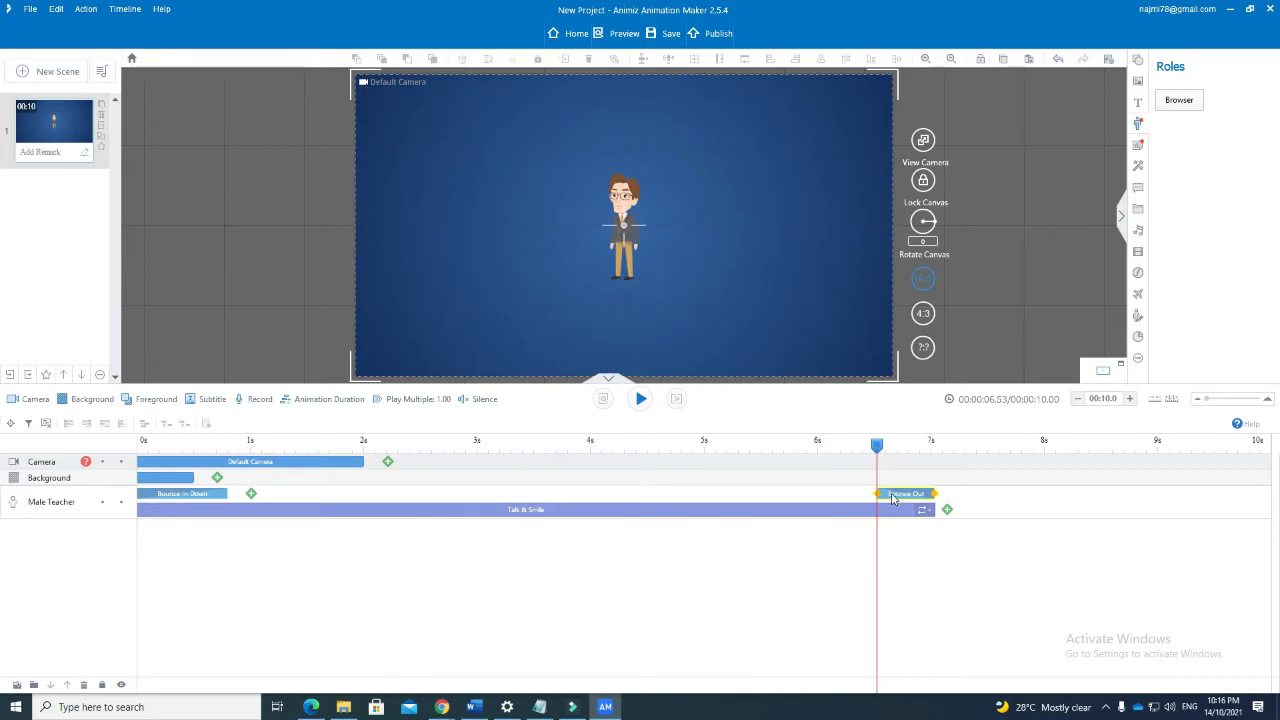
mouse_move(878, 452)
mouse_down()
mouse_move(892, 448)
mouse_move(882, 453)
mouse_up()
double_click(903, 496)
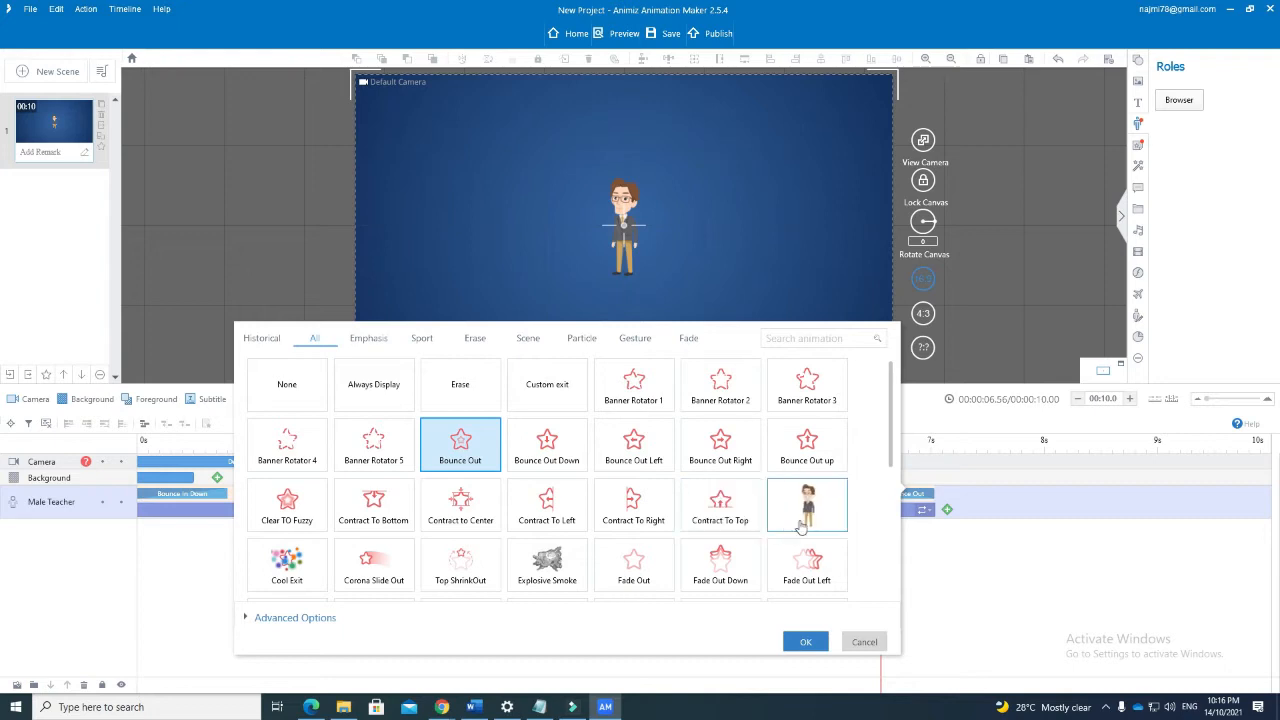
click(806, 460)
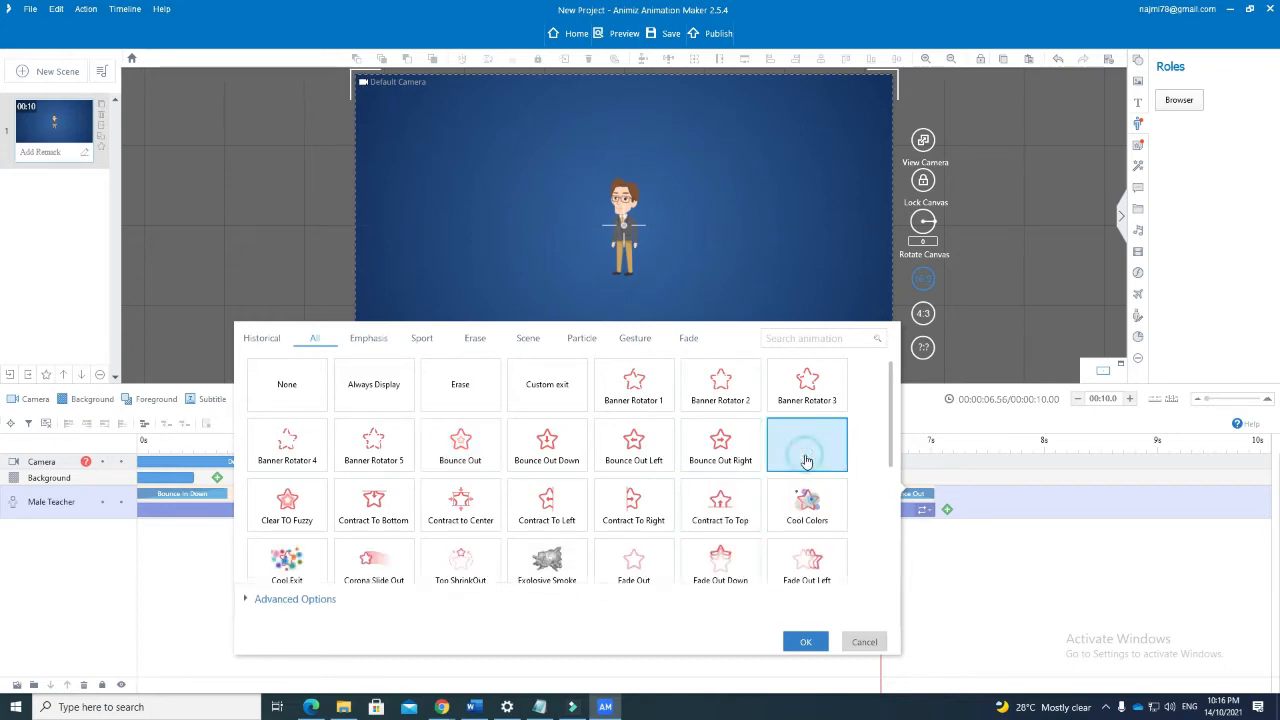
click(806, 642)
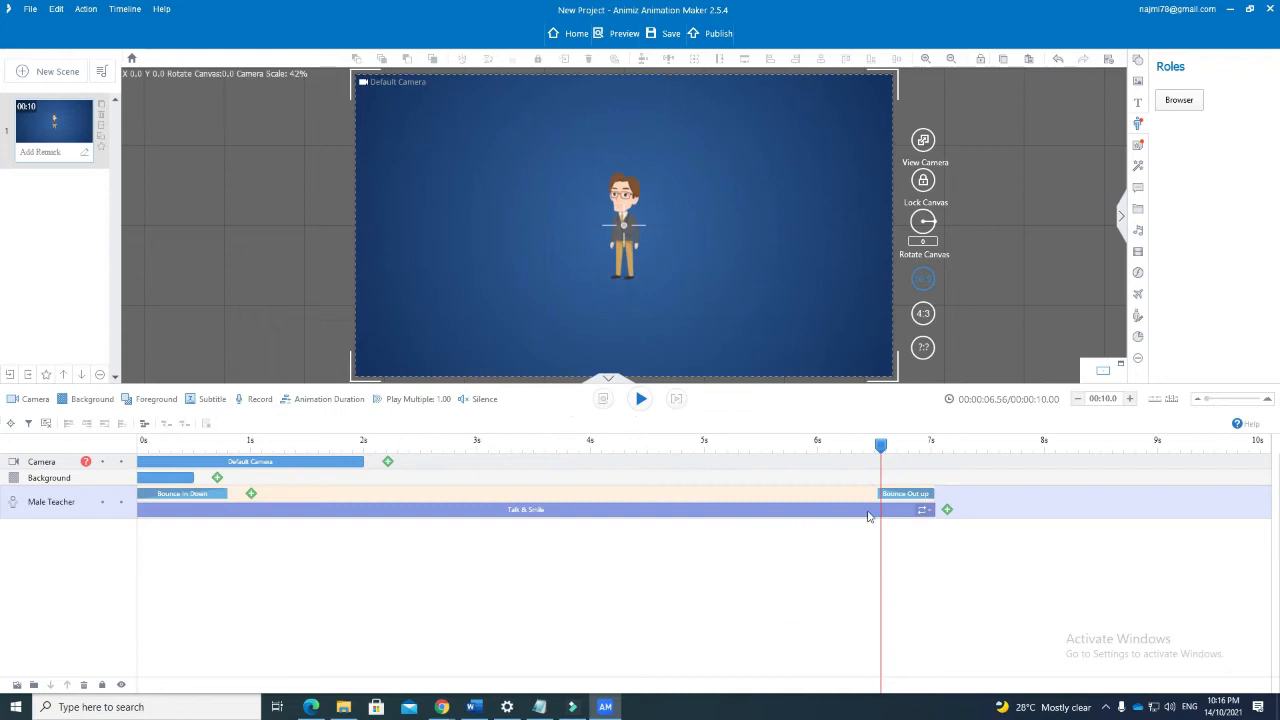
drag(880, 448, 896, 470)
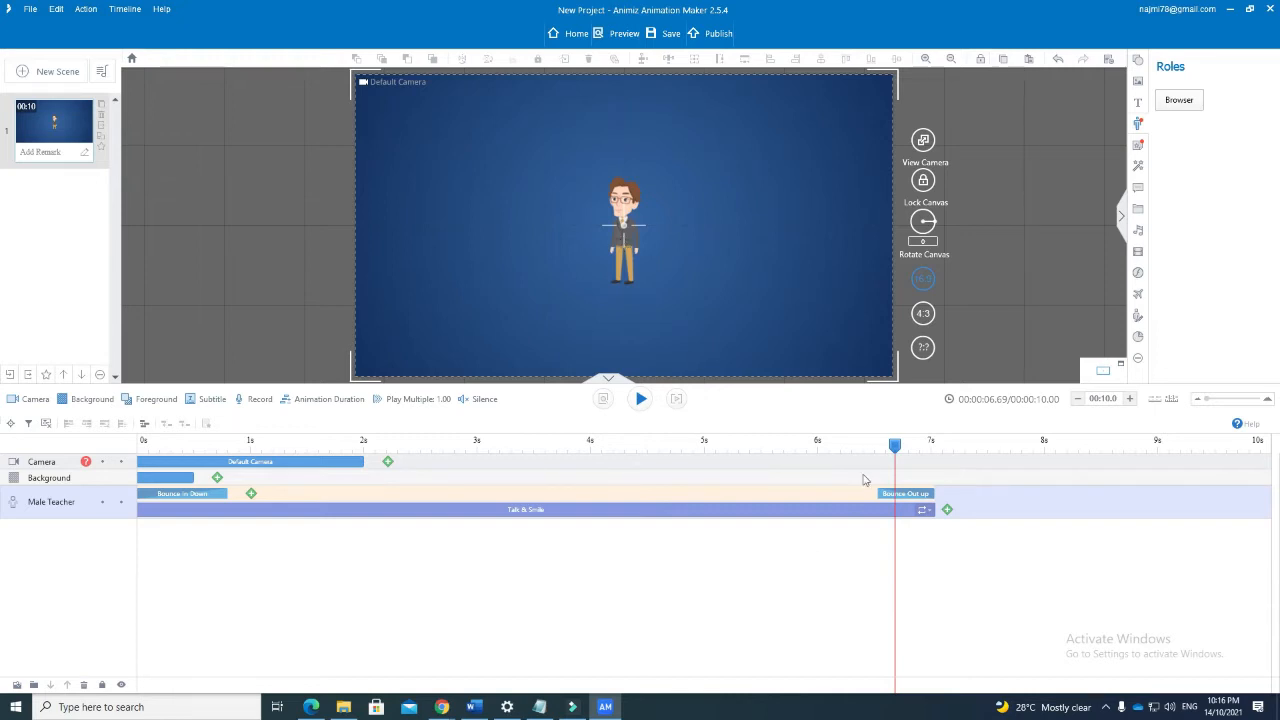
drag(897, 455, 880, 492)
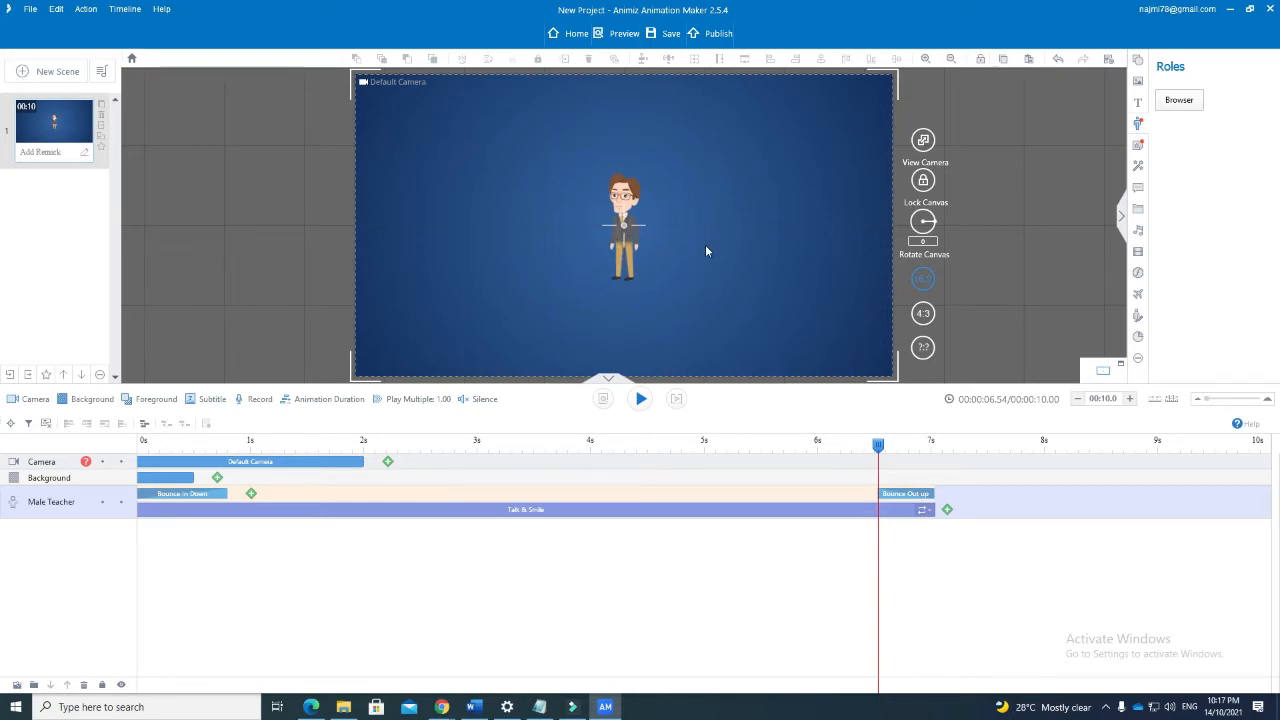
Step: Flip the Male Teacher character horizontally on the canvas
click(620, 262)
right_click(617, 257)
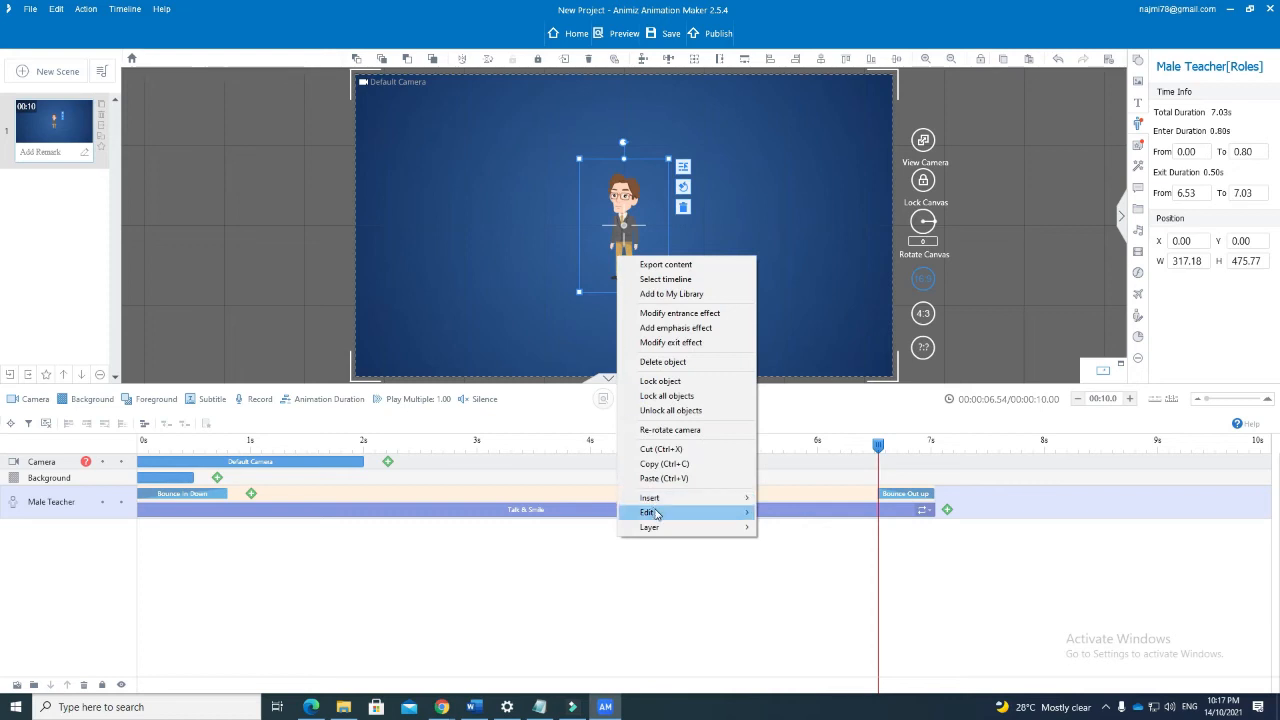
mouse_move(655, 514)
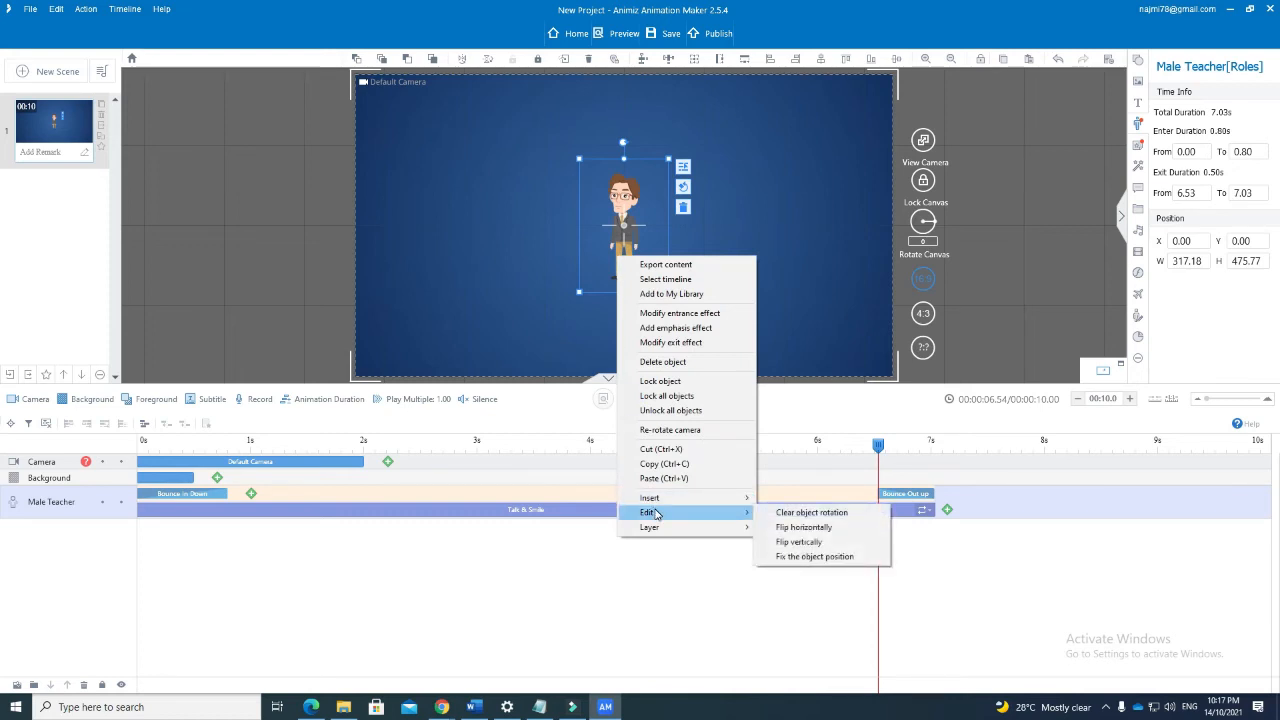
click(791, 533)
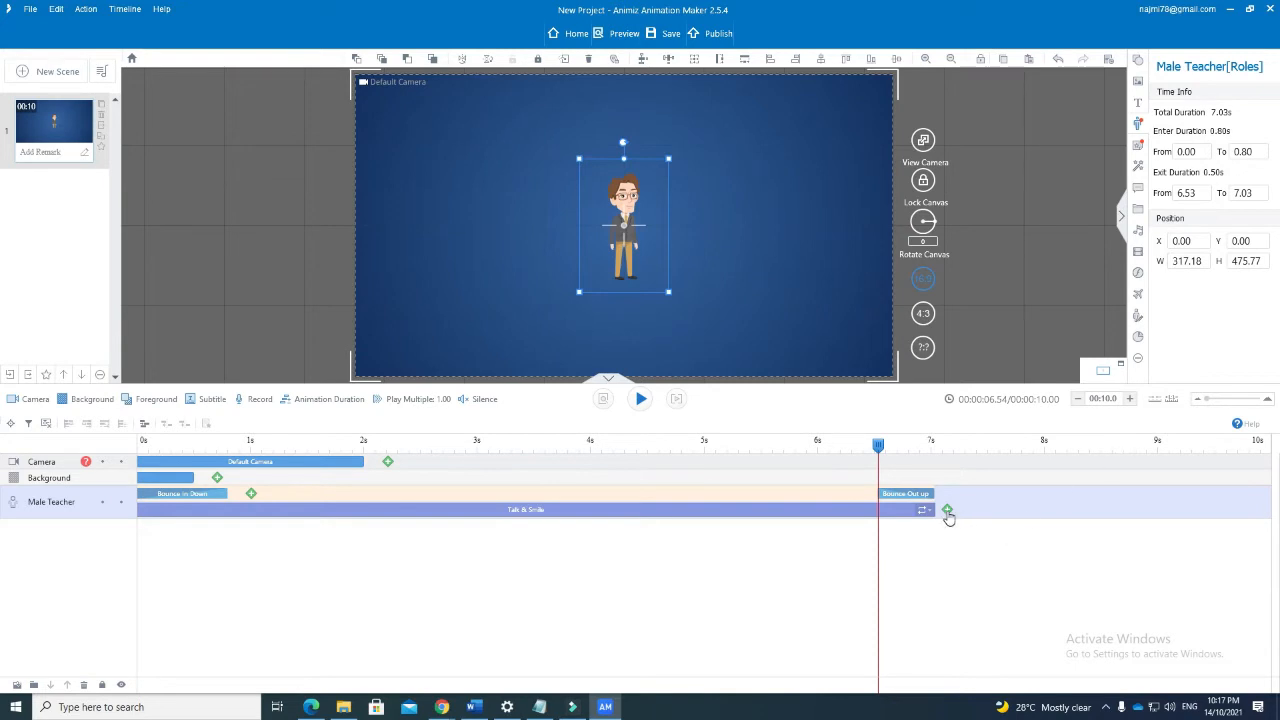
Step: Add the Walking motion to the Male Teacher directly after Talk & Smile and move the playhead to about 7 s
click(947, 511)
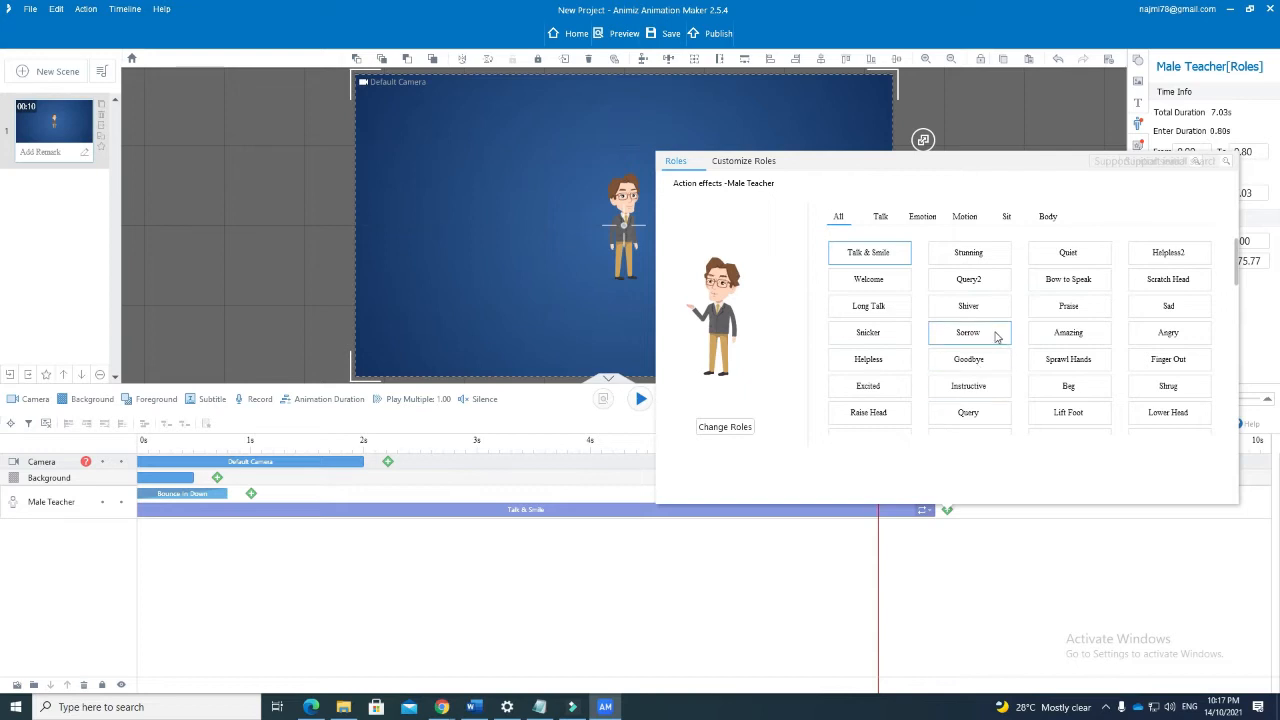
click(985, 255)
click(966, 217)
click(876, 254)
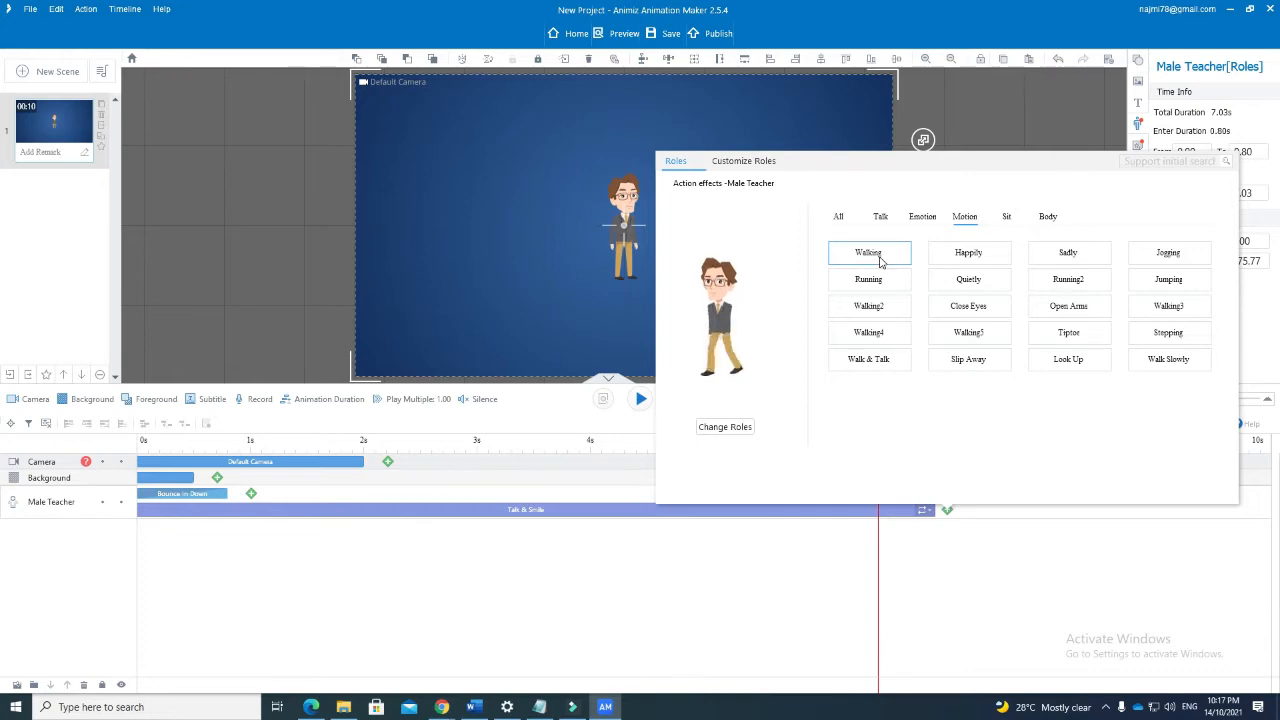
double_click(880, 258)
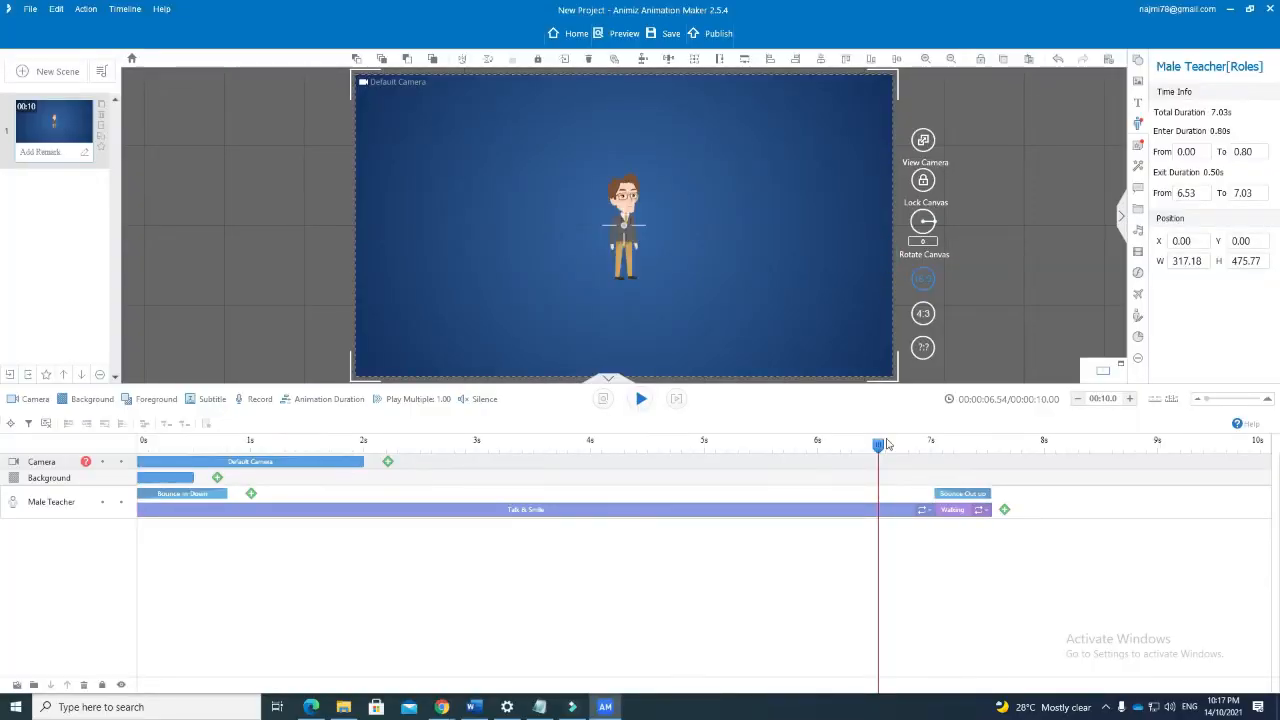
drag(884, 446, 934, 450)
Step: Extend the scene duration to 15.5 s and move the Male Teacher's Bounce Out up exit to start at about 12 s
click(955, 497)
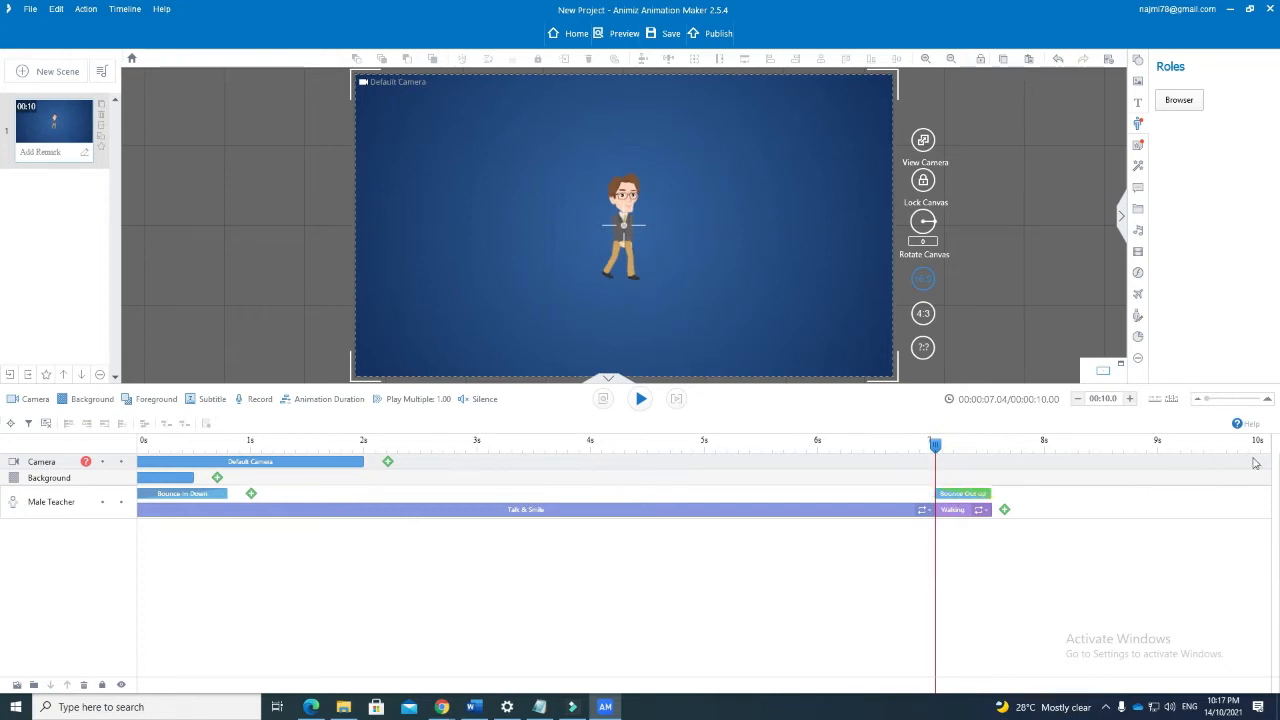
click(1132, 399)
click(1132, 399)
click(1132, 399)
click(1132, 399)
click(1132, 399)
click(1132, 399)
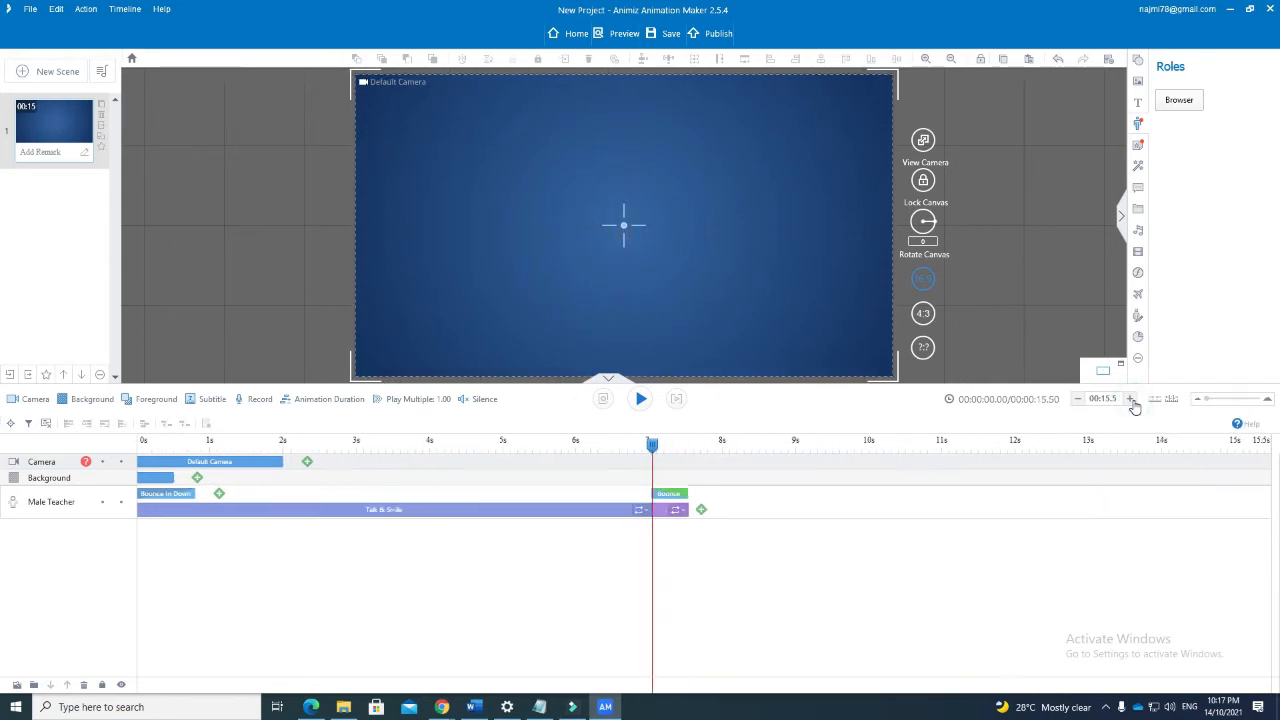
drag(673, 499, 1036, 483)
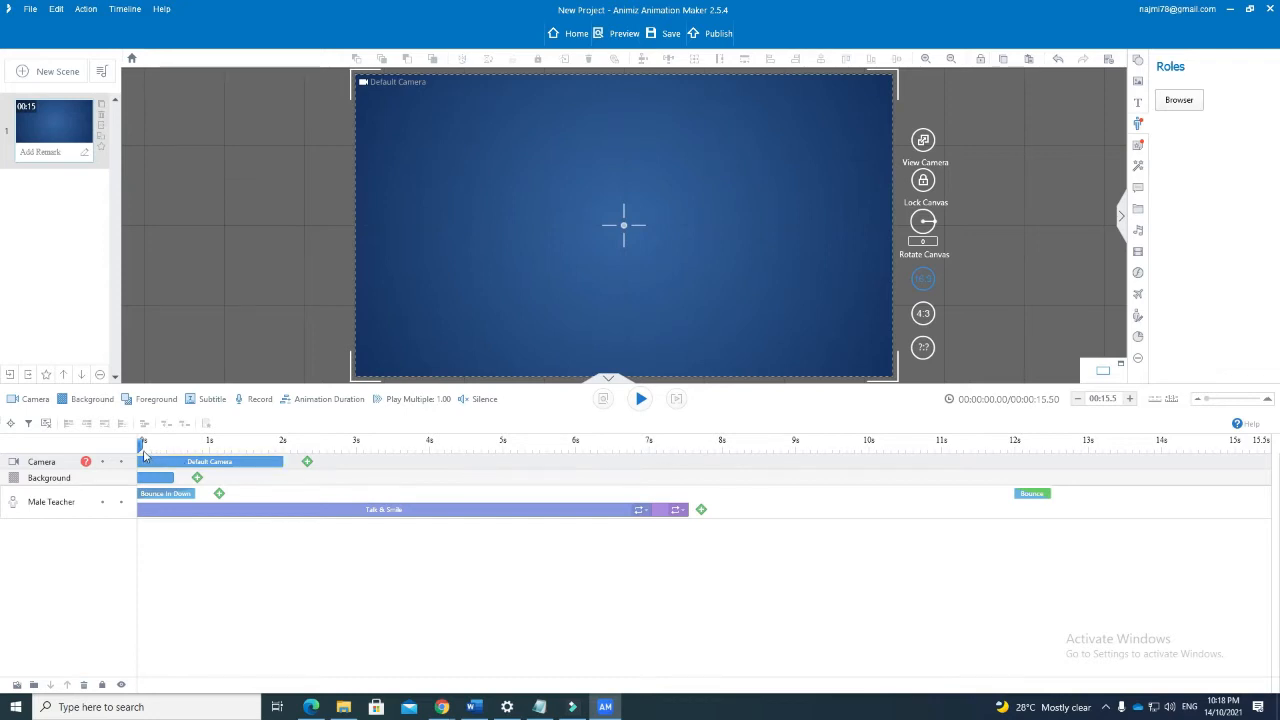
Step: Extend the Male Teacher's Walking action to about 12 s and scrub the playhead through it to preview the walk
drag(141, 443, 733, 460)
drag(690, 510, 1019, 513)
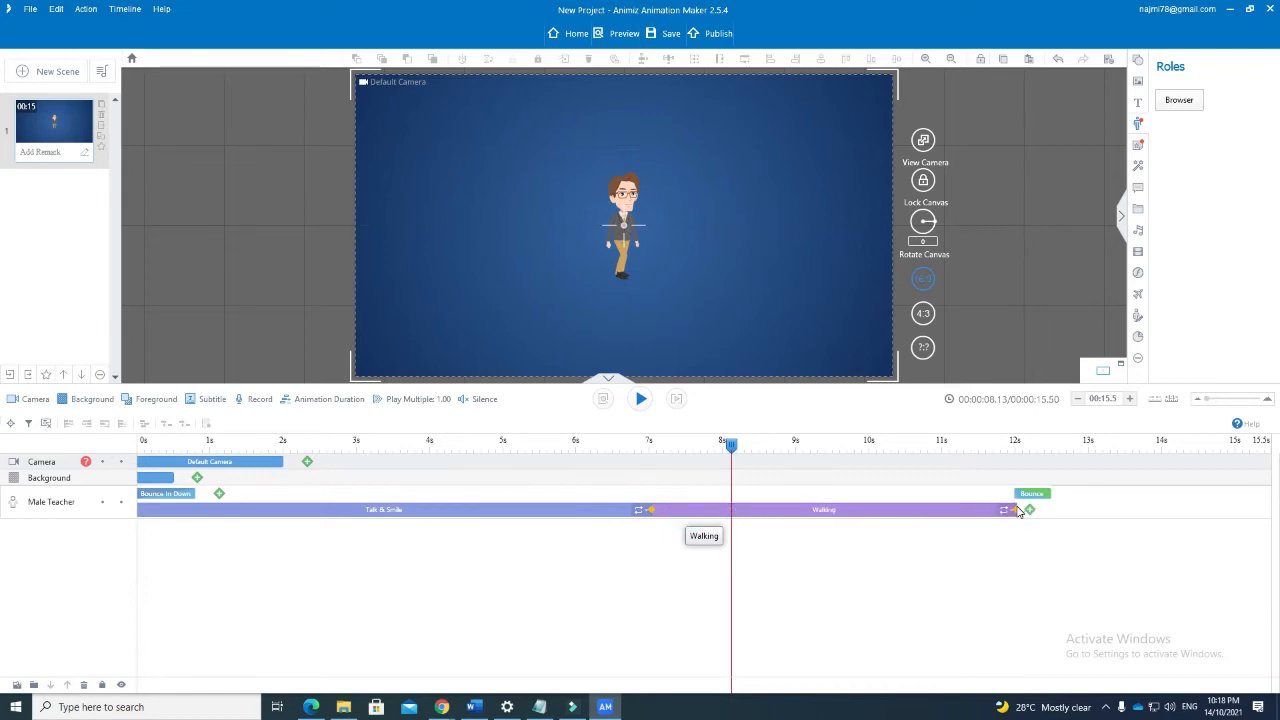
drag(731, 445, 665, 474)
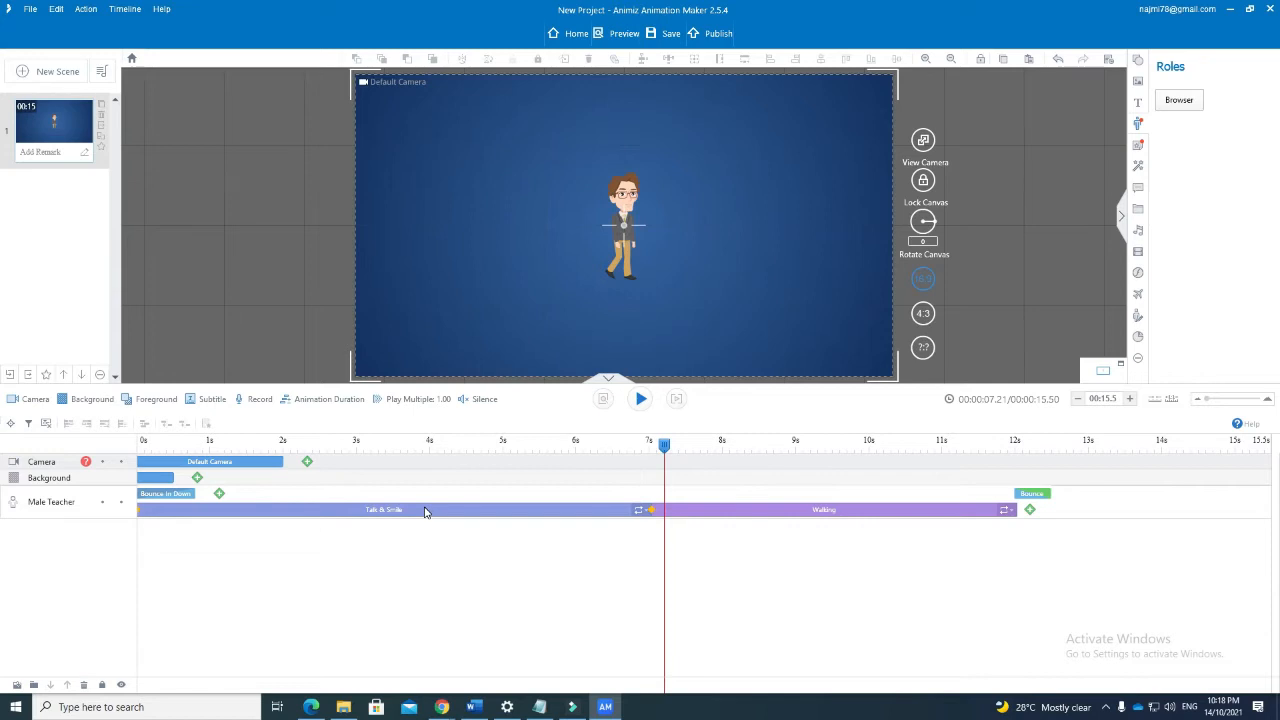
drag(665, 449, 1016, 444)
drag(1026, 487, 771, 510)
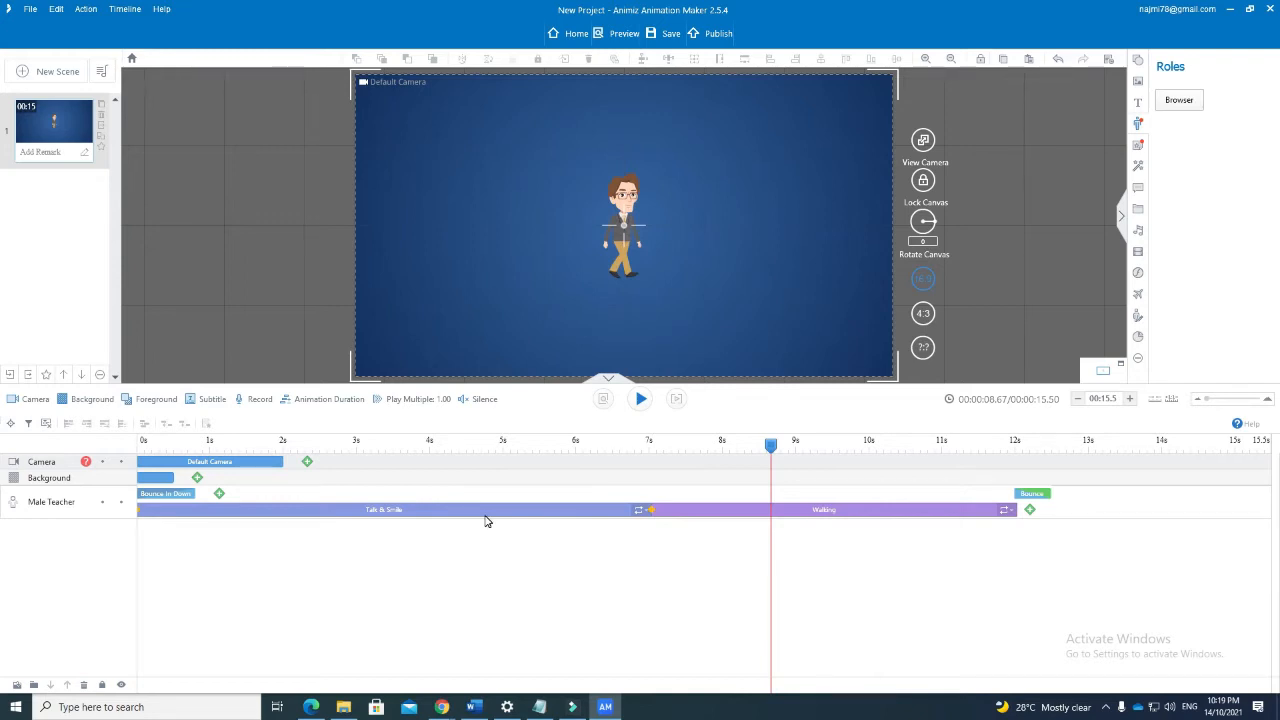
Step: Add a Move effect with the Constant speed preset to the Male Teacher, placing its end position beyond the canvas's right edge
click(168, 496)
click(219, 493)
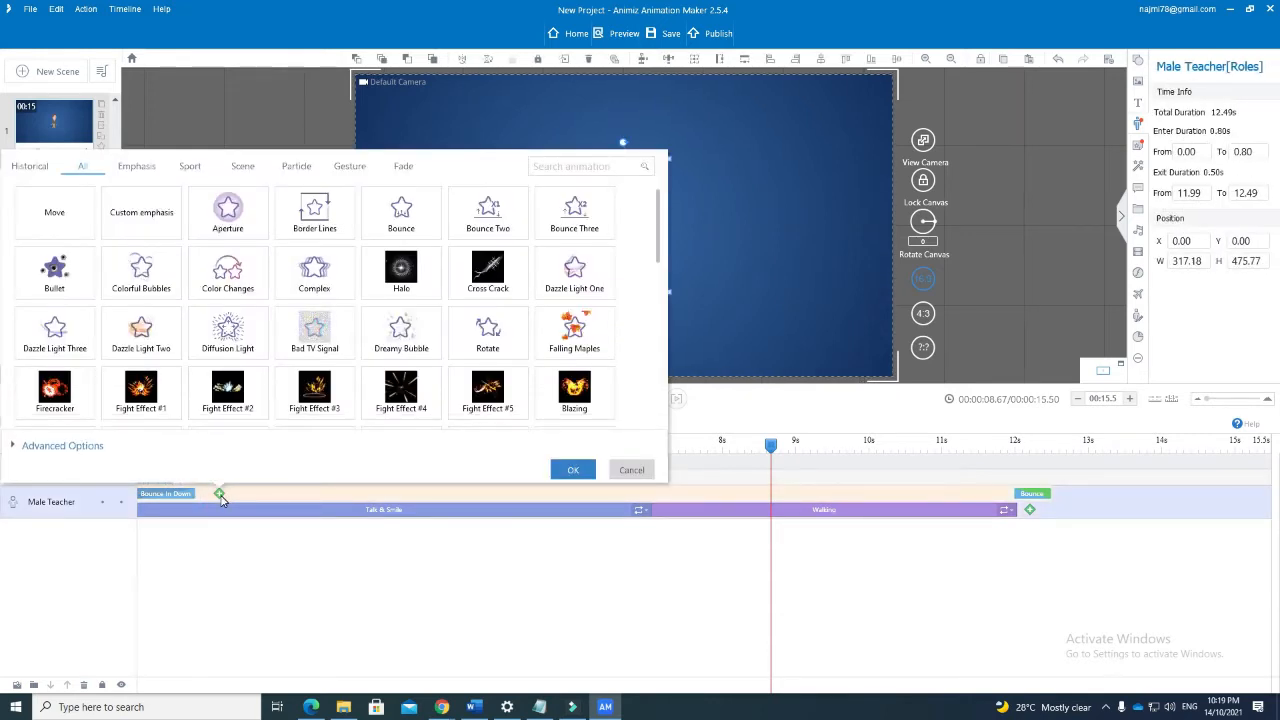
click(68, 222)
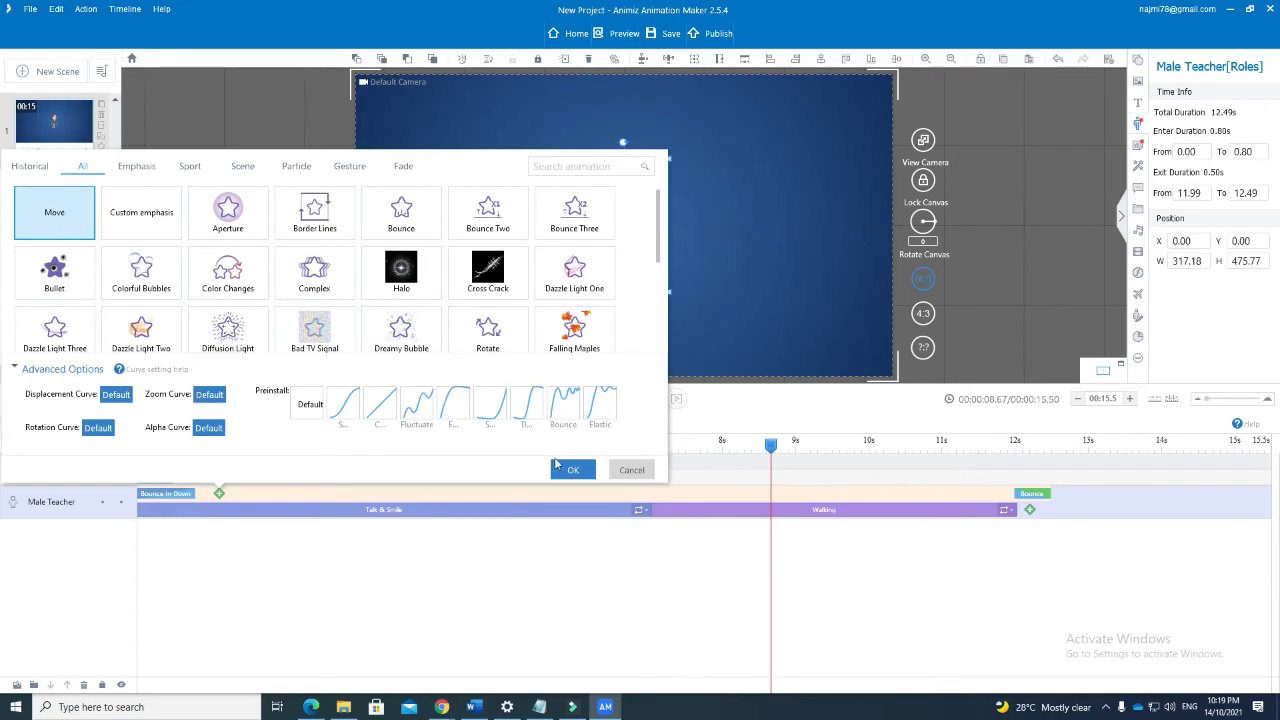
click(380, 405)
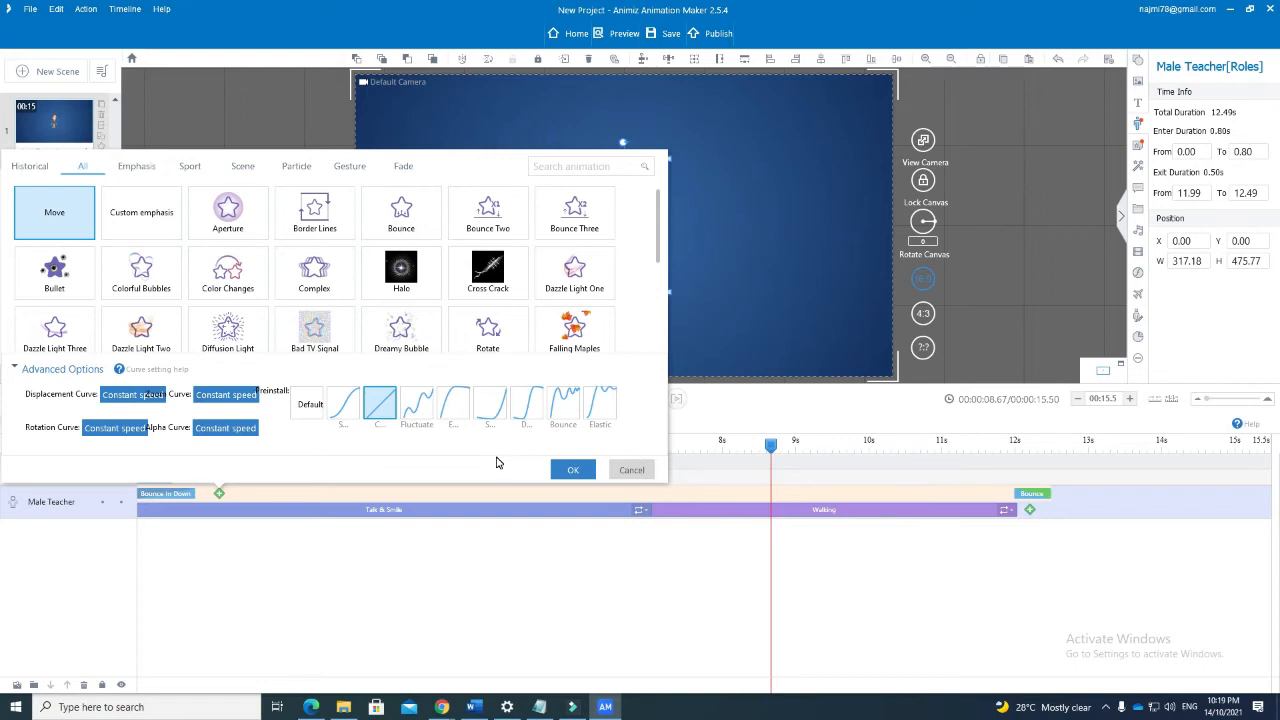
click(566, 471)
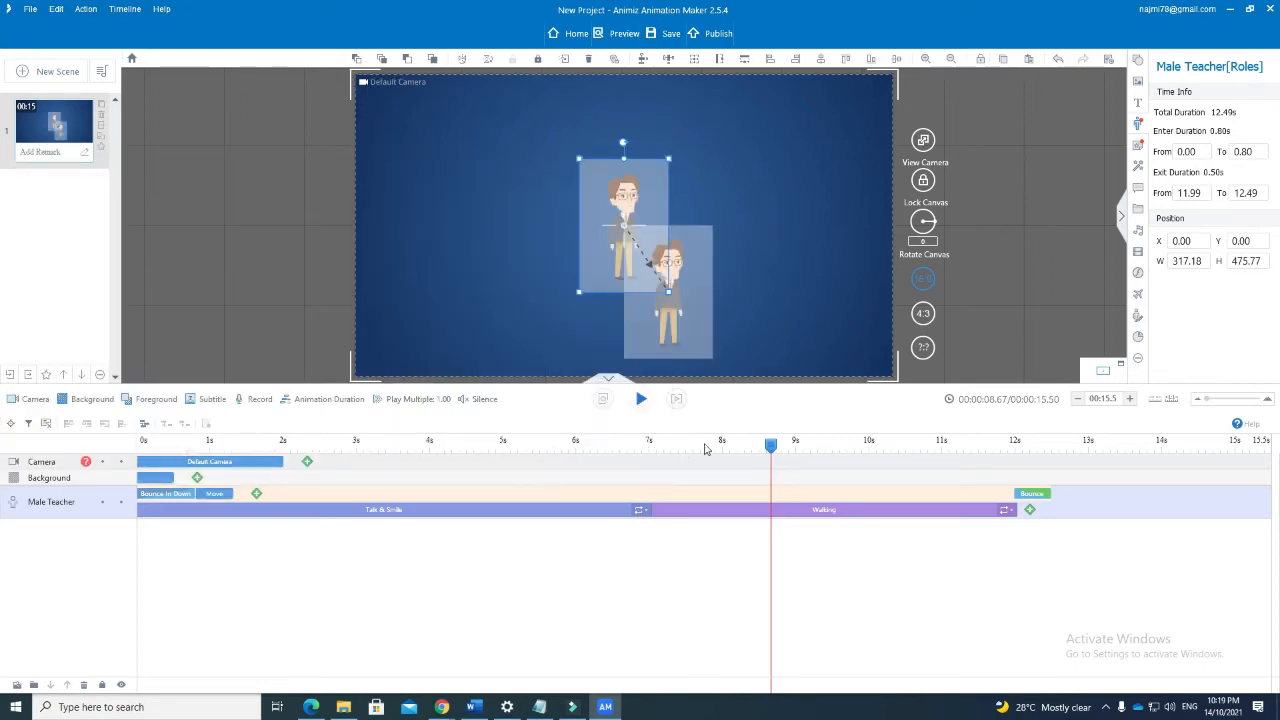
drag(674, 318, 987, 257)
Step: Shift the Move effect to start with the Walking action at about 7 s and scrub the playhead over it
scroll(871, 275, down, 3)
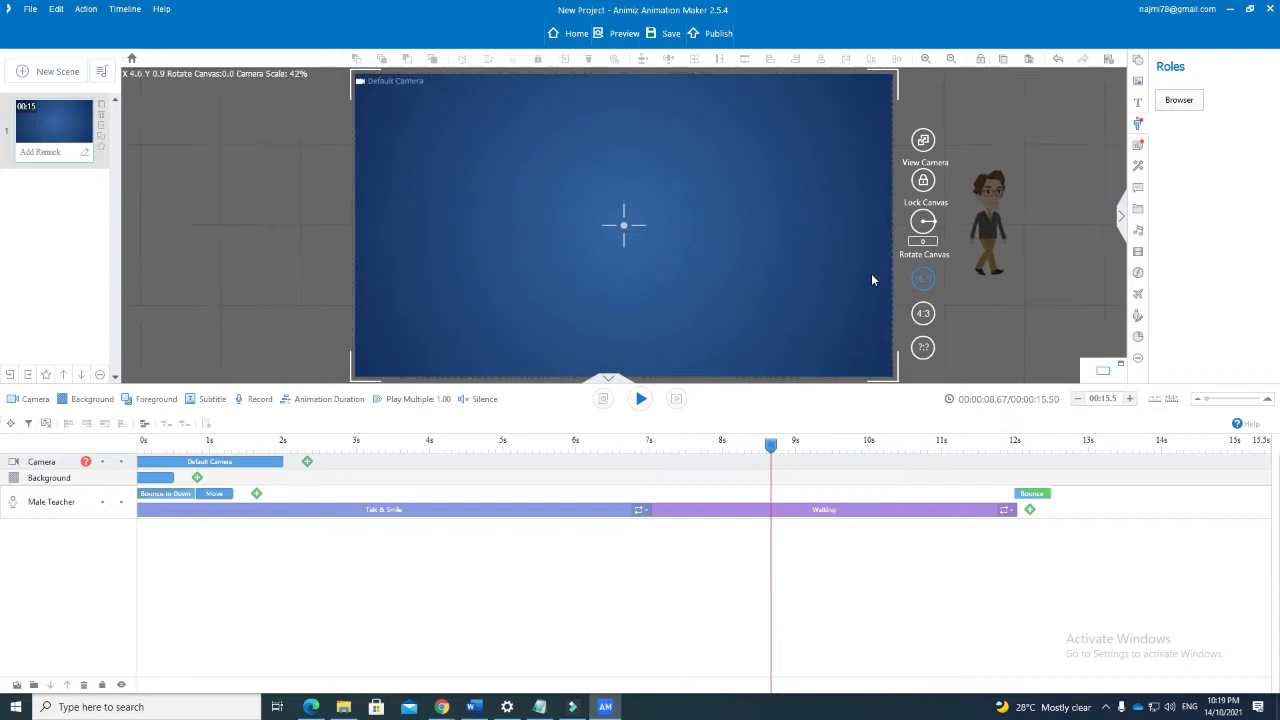
scroll(871, 275, down, 3)
drag(857, 320, 666, 315)
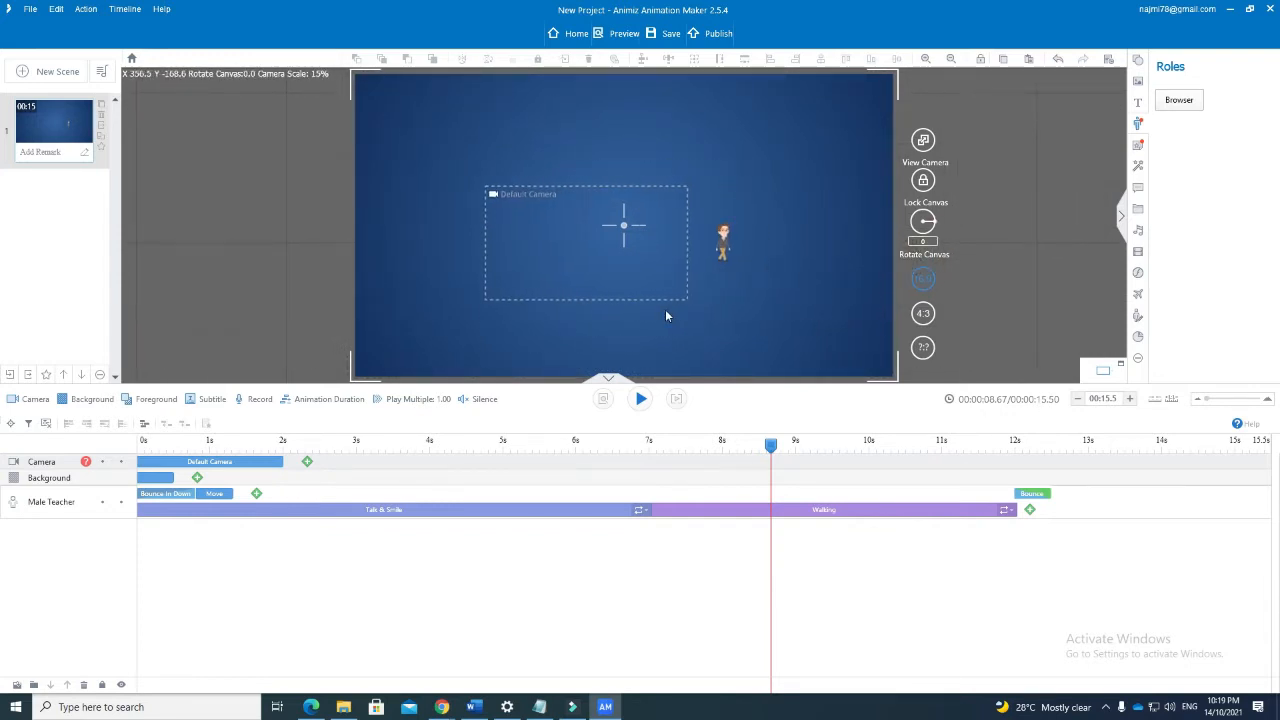
mouse_move(666, 316)
mouse_down()
mouse_move(683, 309)
mouse_move(623, 308)
mouse_move(657, 307)
mouse_up()
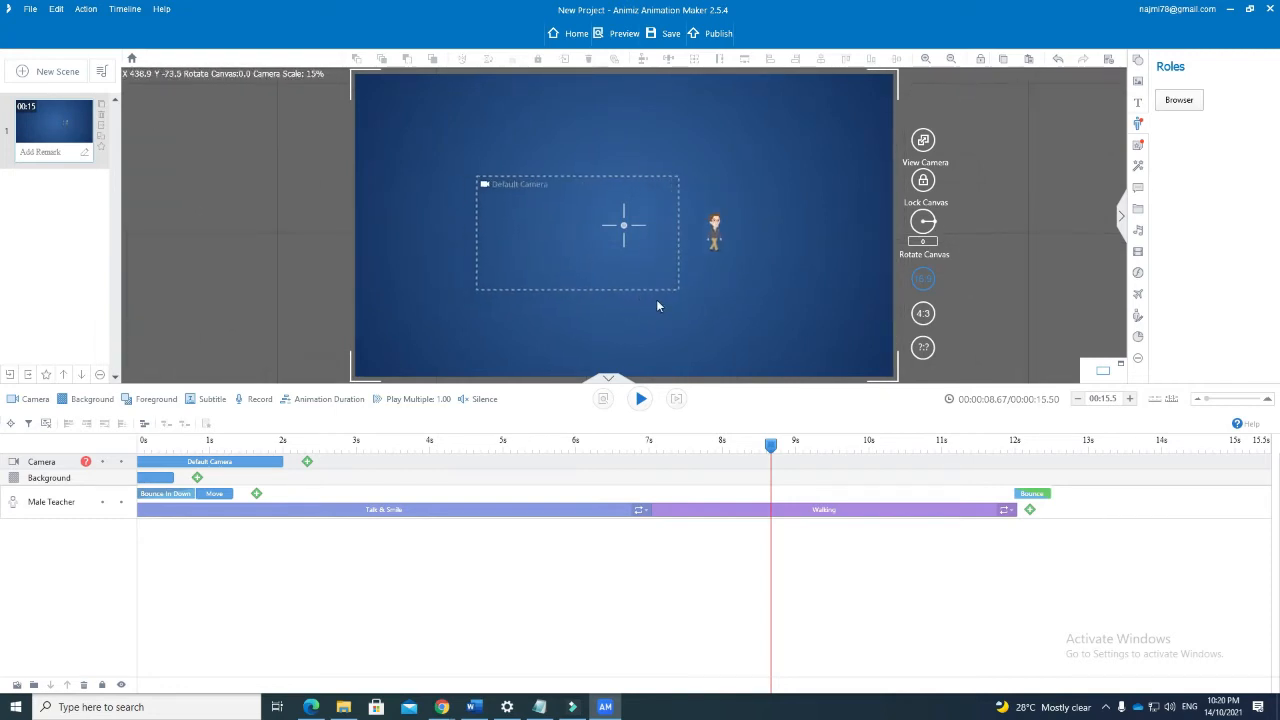
drag(771, 446, 725, 479)
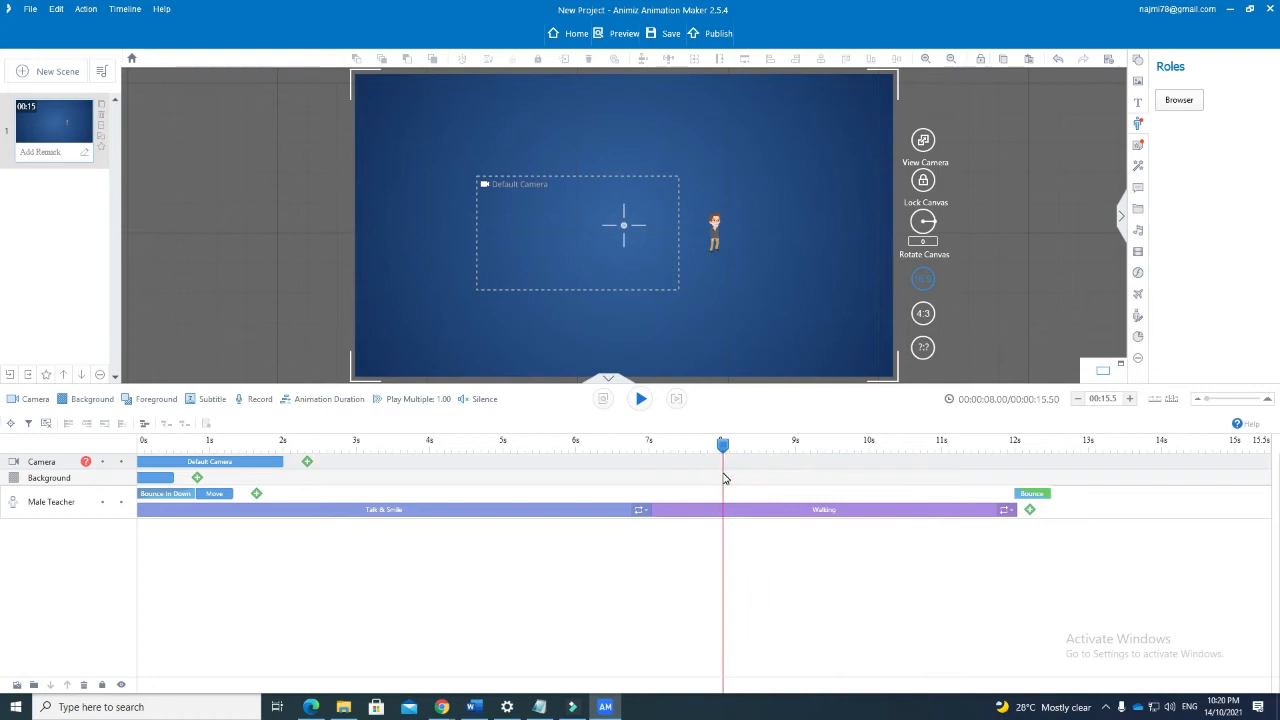
click(221, 497)
drag(215, 497, 672, 494)
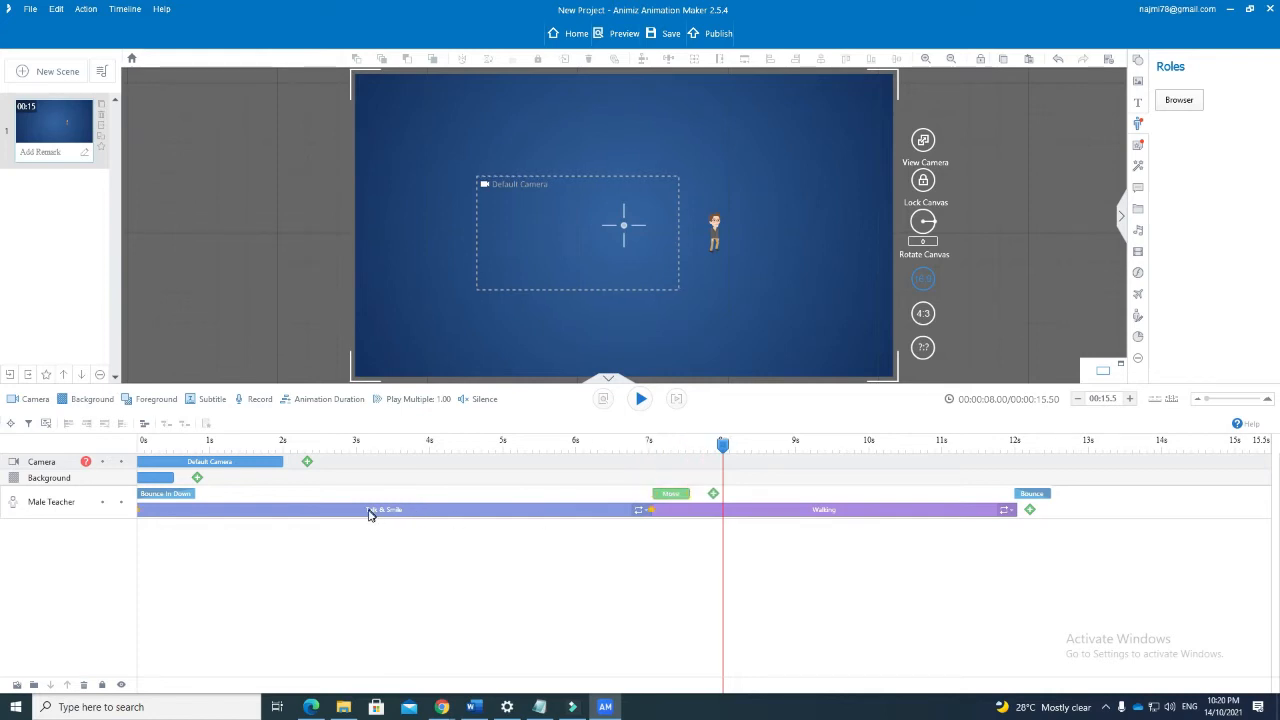
drag(725, 447, 668, 495)
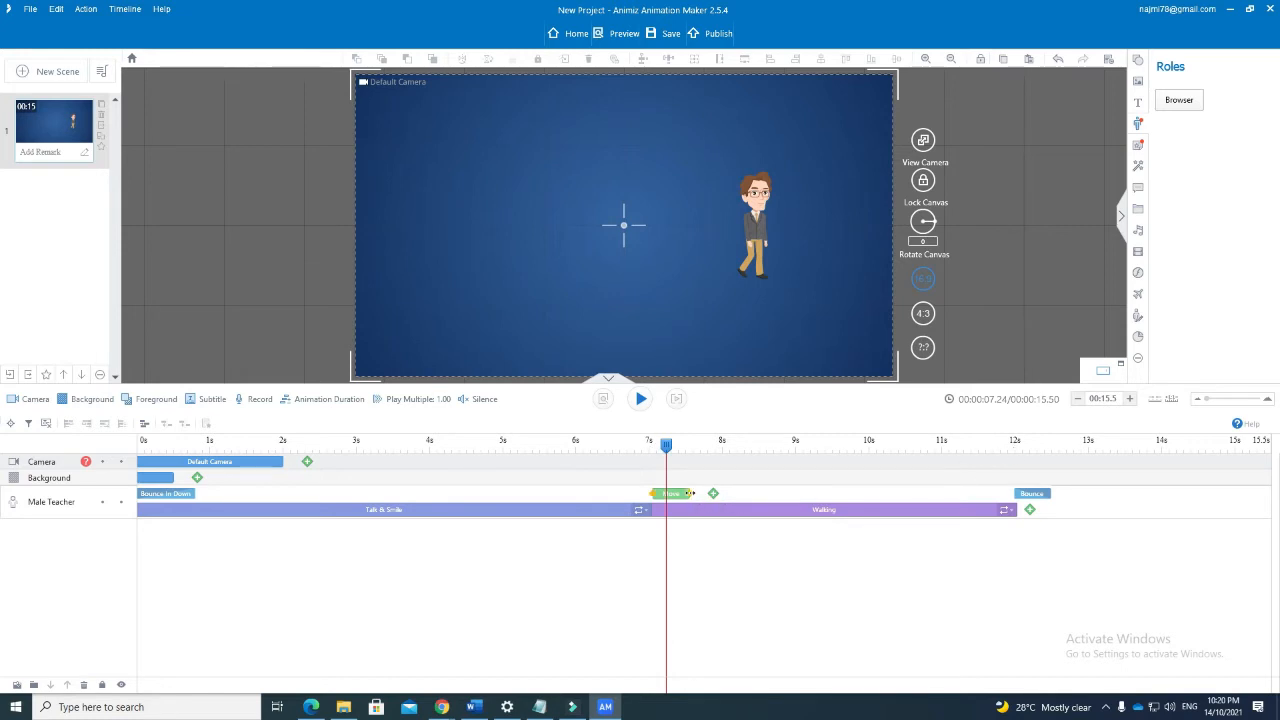
Step: Extend the Move effect to the end of the Walking action at about 12 s and scrub to preview the movement
drag(690, 493, 1018, 490)
drag(667, 444, 1020, 470)
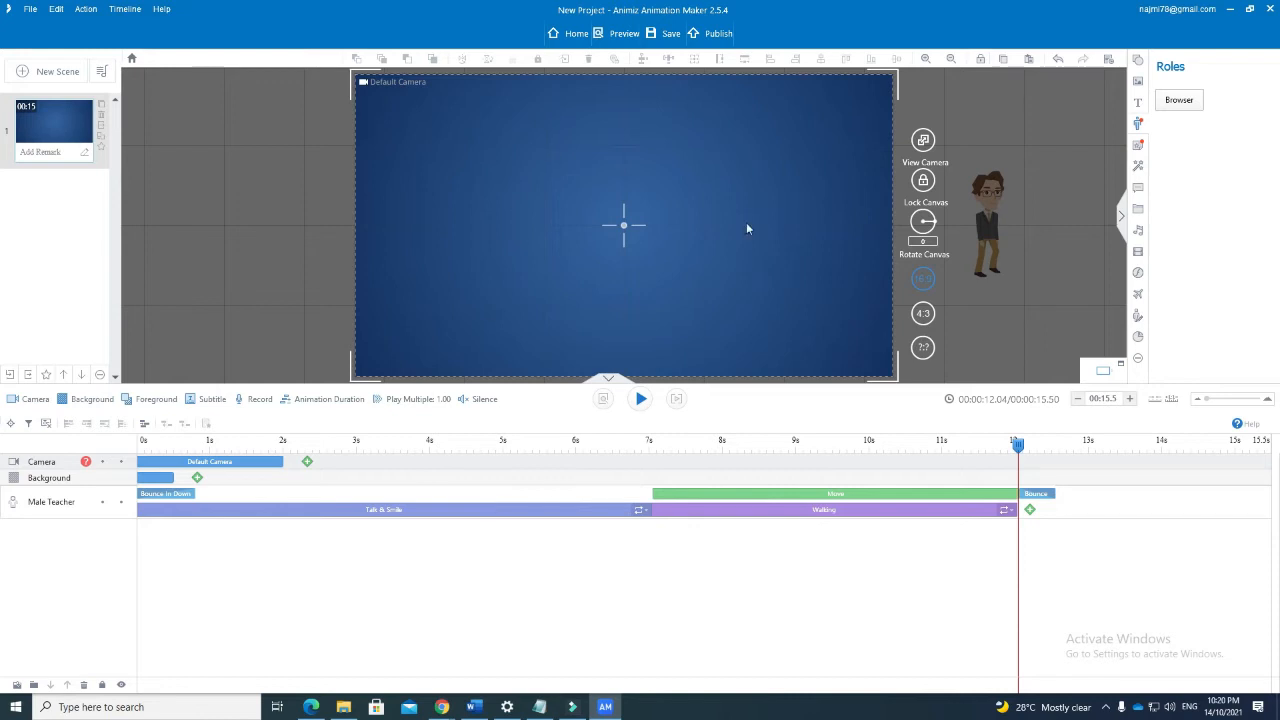
drag(1018, 450, 1020, 510)
Step: Add a camera with the default specification and place its frame around the character's end position at about X 1657, Y -20
click(308, 466)
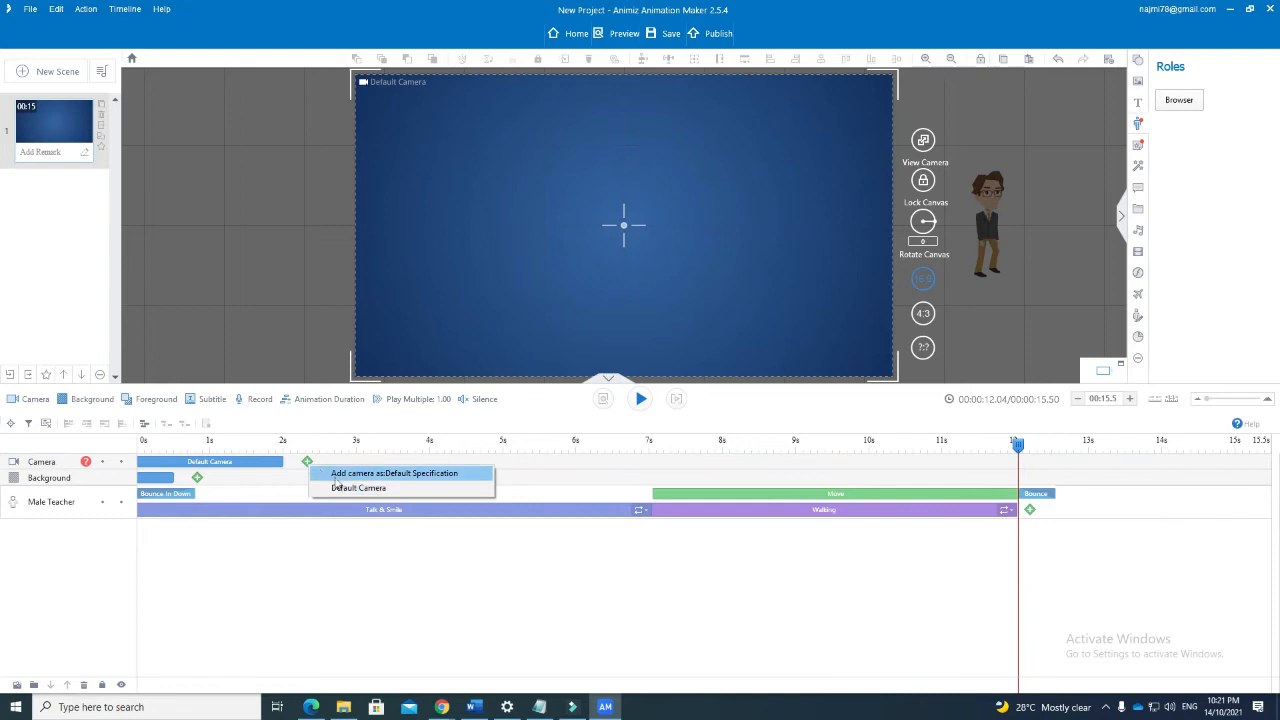
click(339, 476)
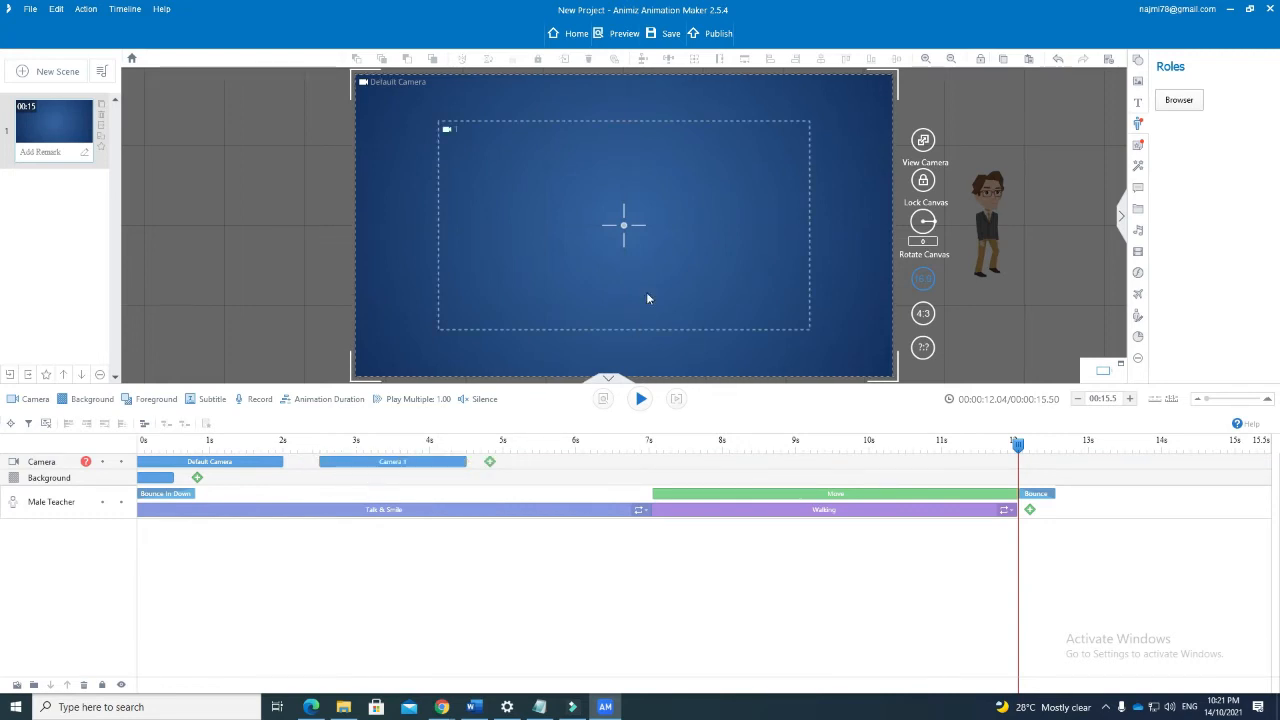
scroll(650, 280, down, 3)
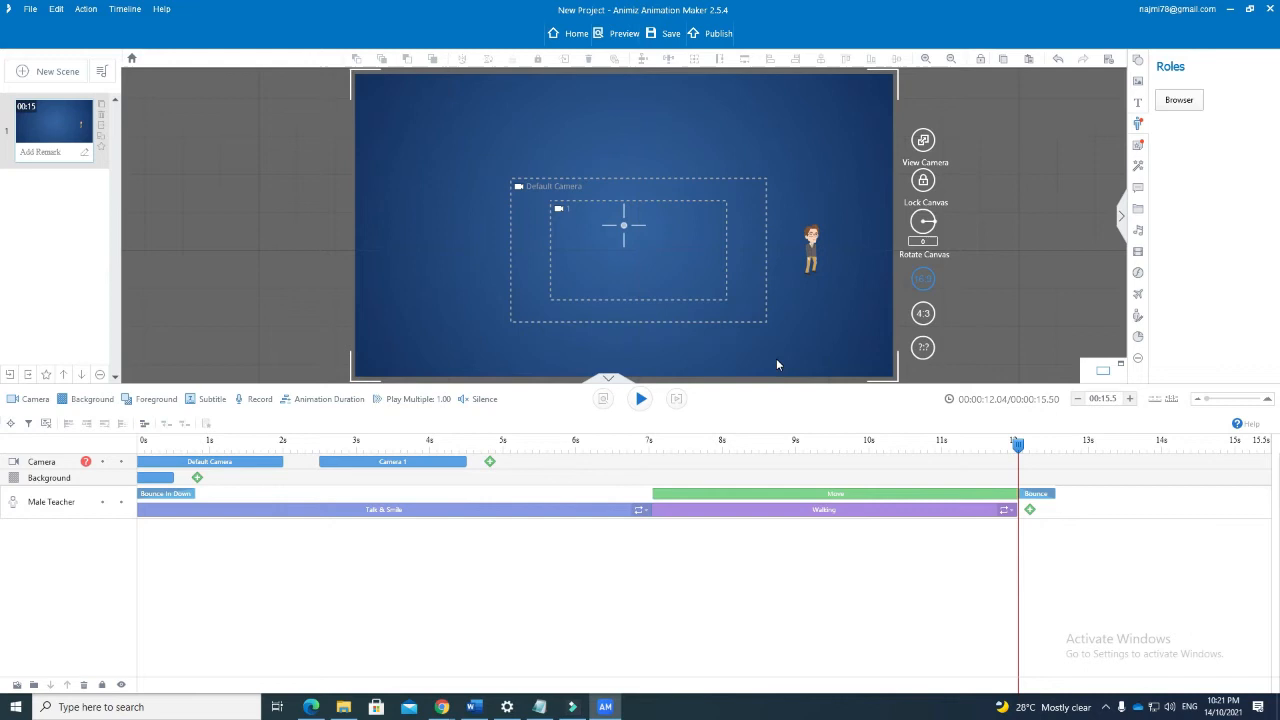
drag(778, 359, 658, 332)
click(393, 466)
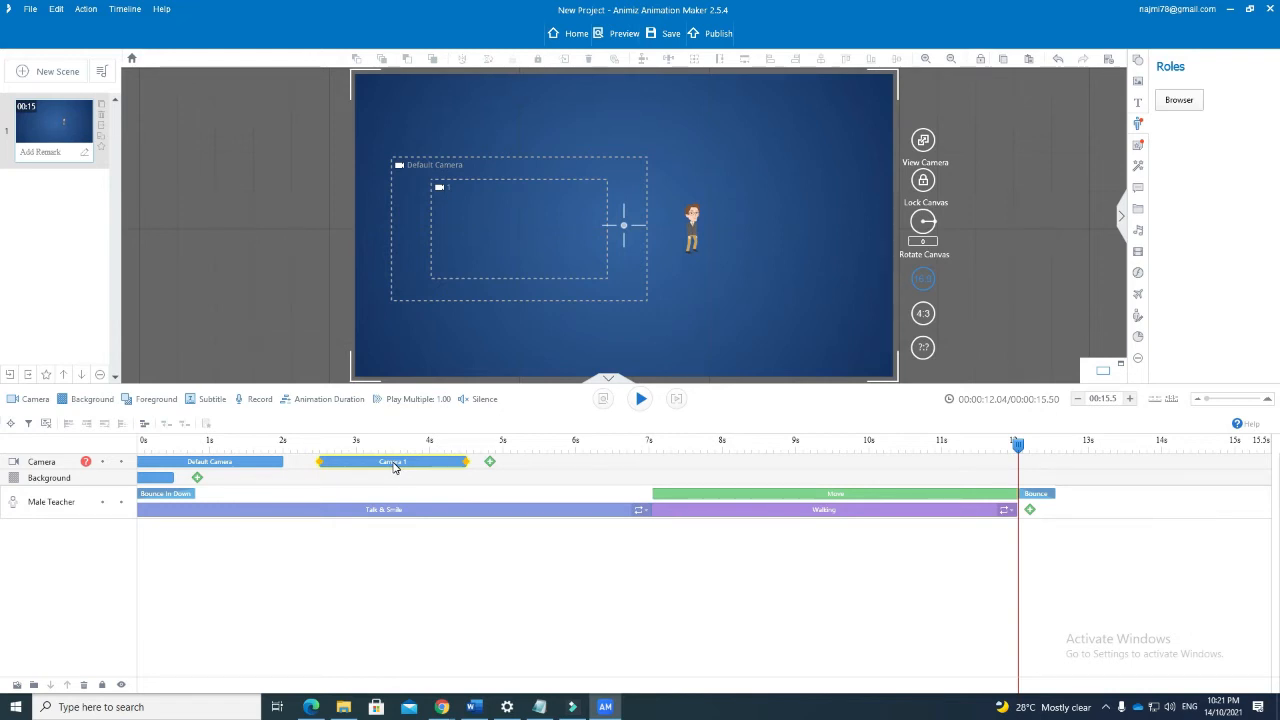
click(394, 466)
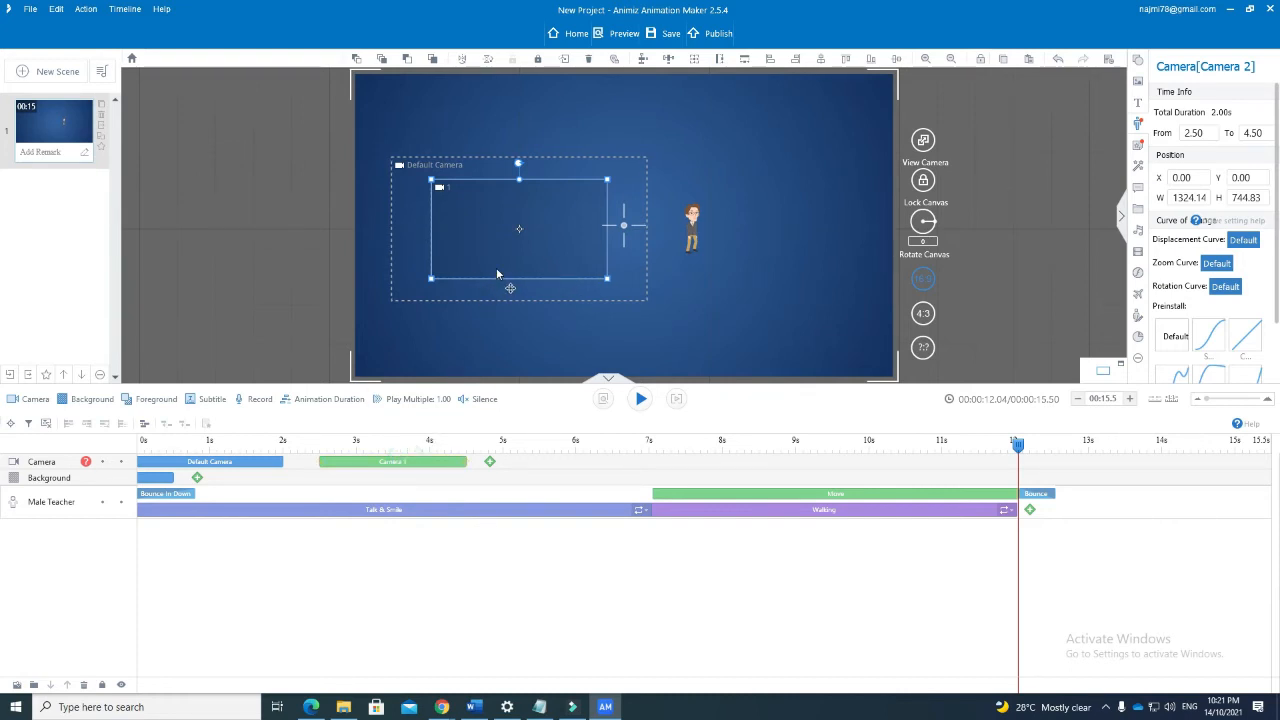
drag(545, 270, 733, 262)
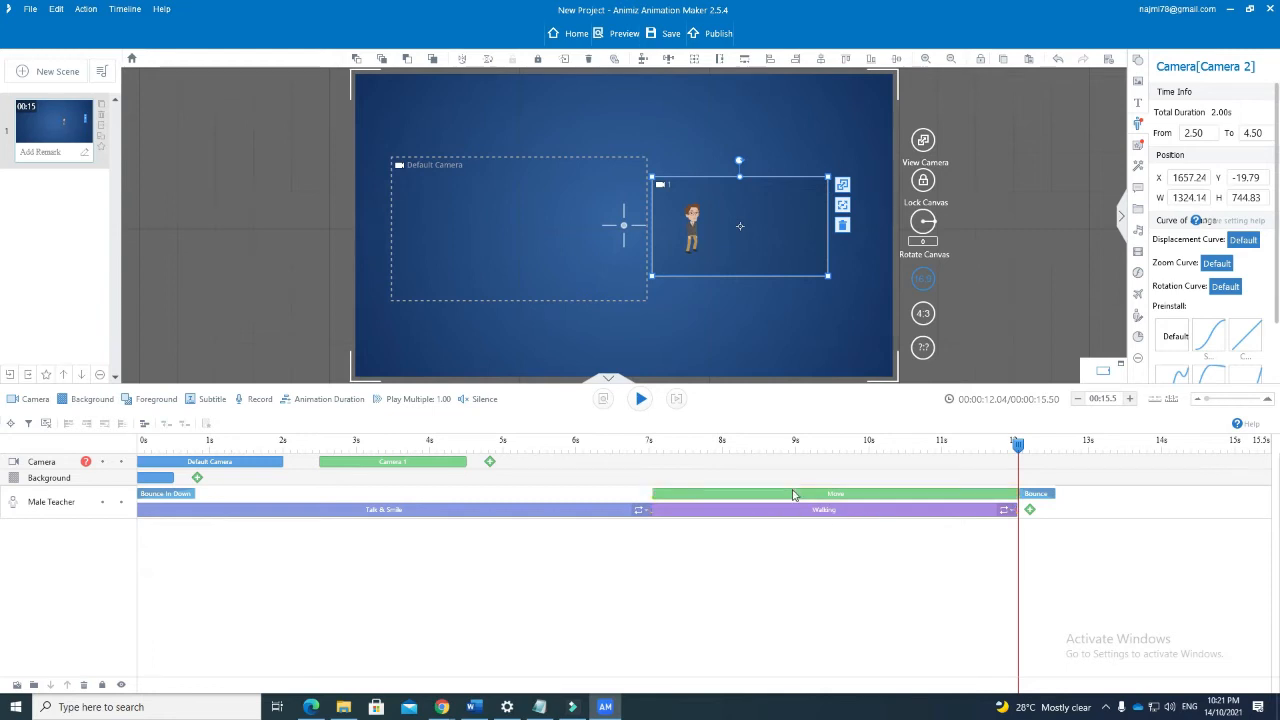
Step: Move Camera 1 to start at about 9 s and scrub the playhead to about 12 s to preview the camera change
drag(372, 464, 845, 468)
click(735, 445)
drag(658, 447, 1018, 447)
Step: Delay the Male Teacher's Bounce Out up exit to about 14.5 s and extend the scene duration to 20.5 s
click(1045, 495)
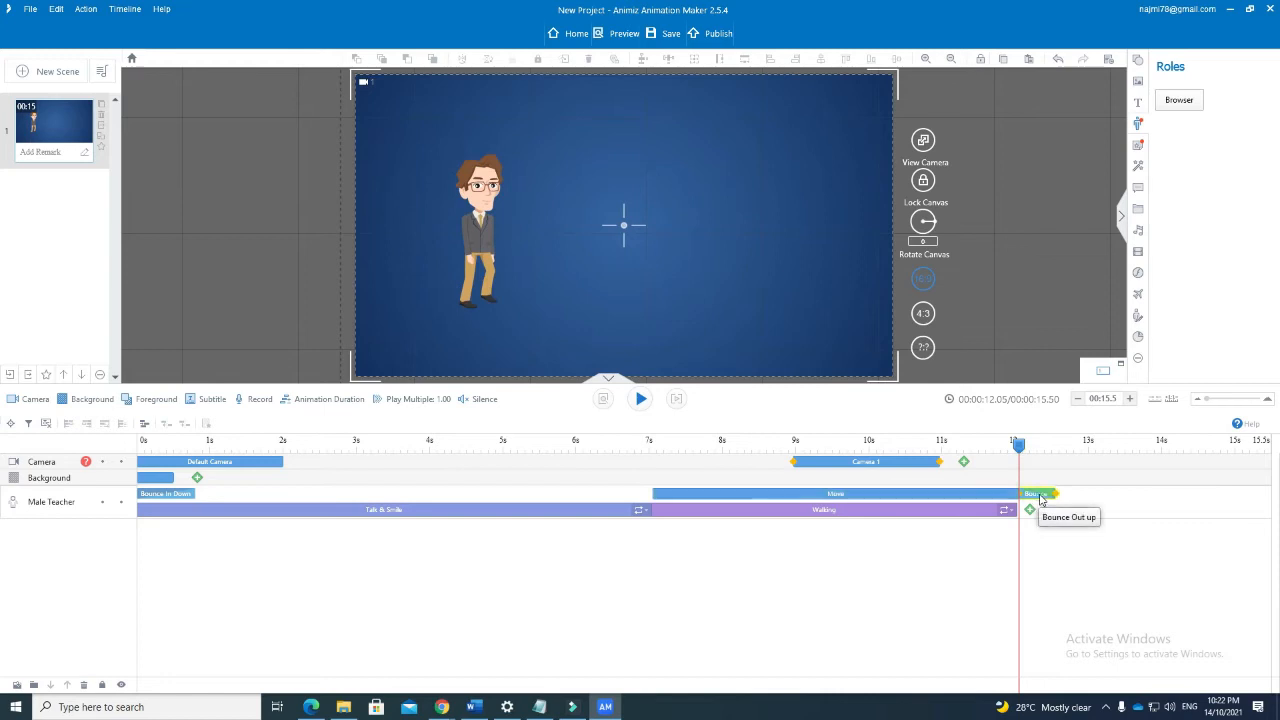
drag(1056, 500, 1220, 508)
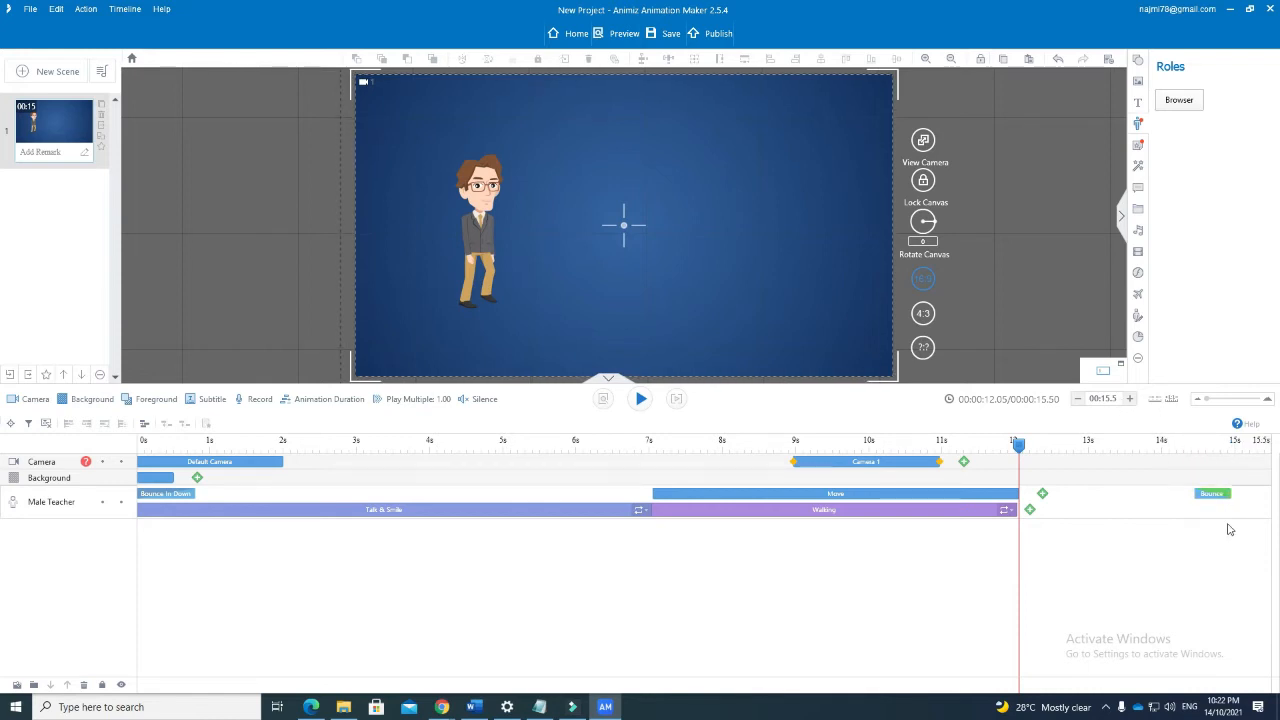
click(1133, 399)
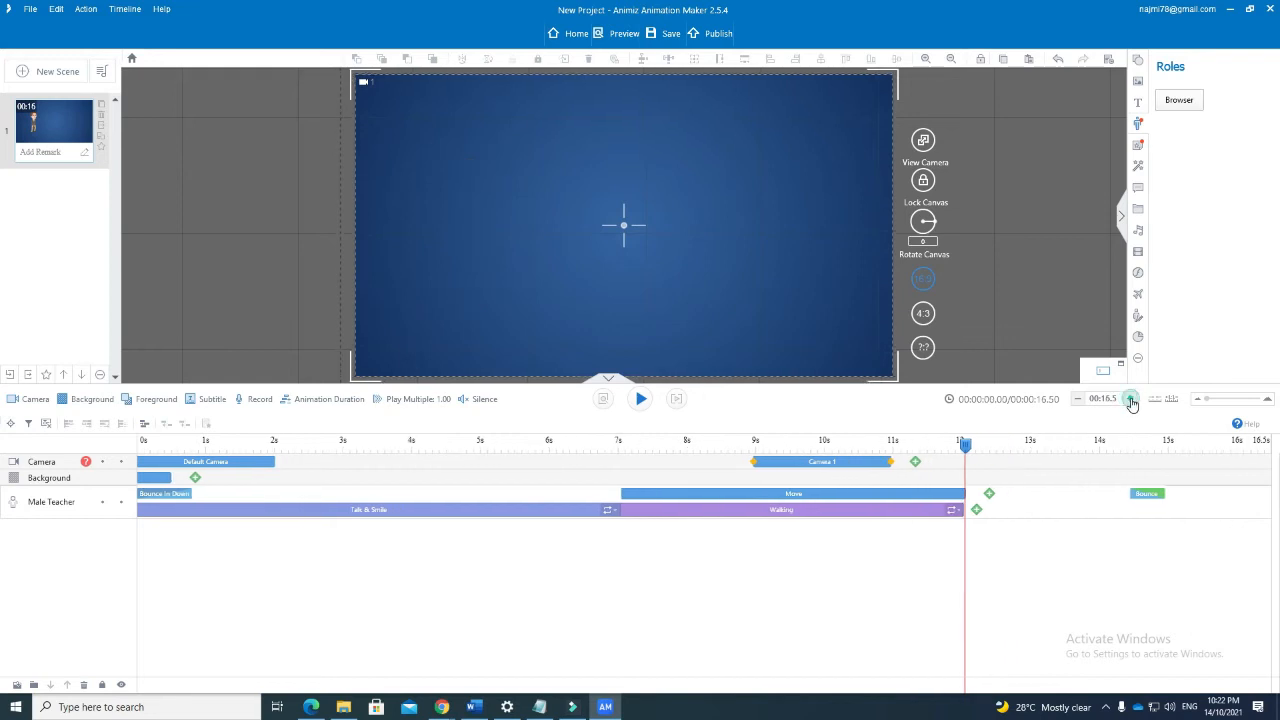
click(1131, 399)
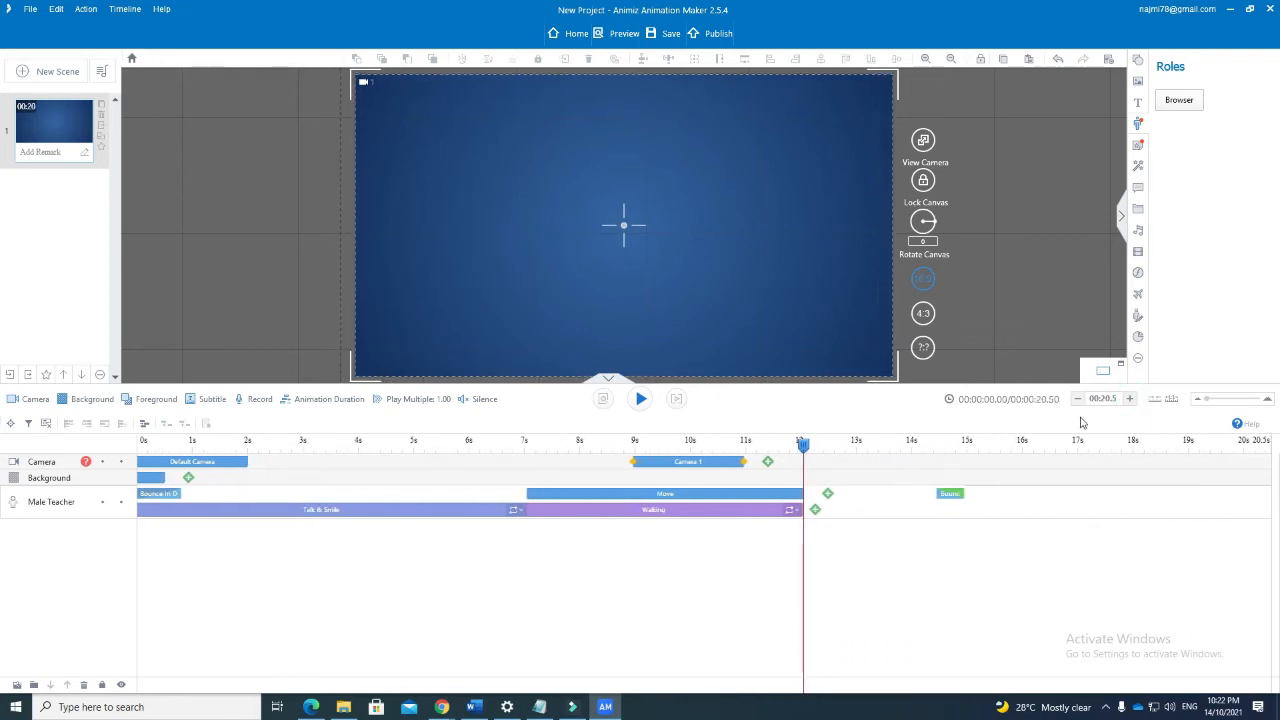
Step: Scrub the playhead across the camera change and walking section, finishing back in the Talk & Smile action at about 5 s
drag(808, 452, 630, 455)
drag(648, 446, 815, 473)
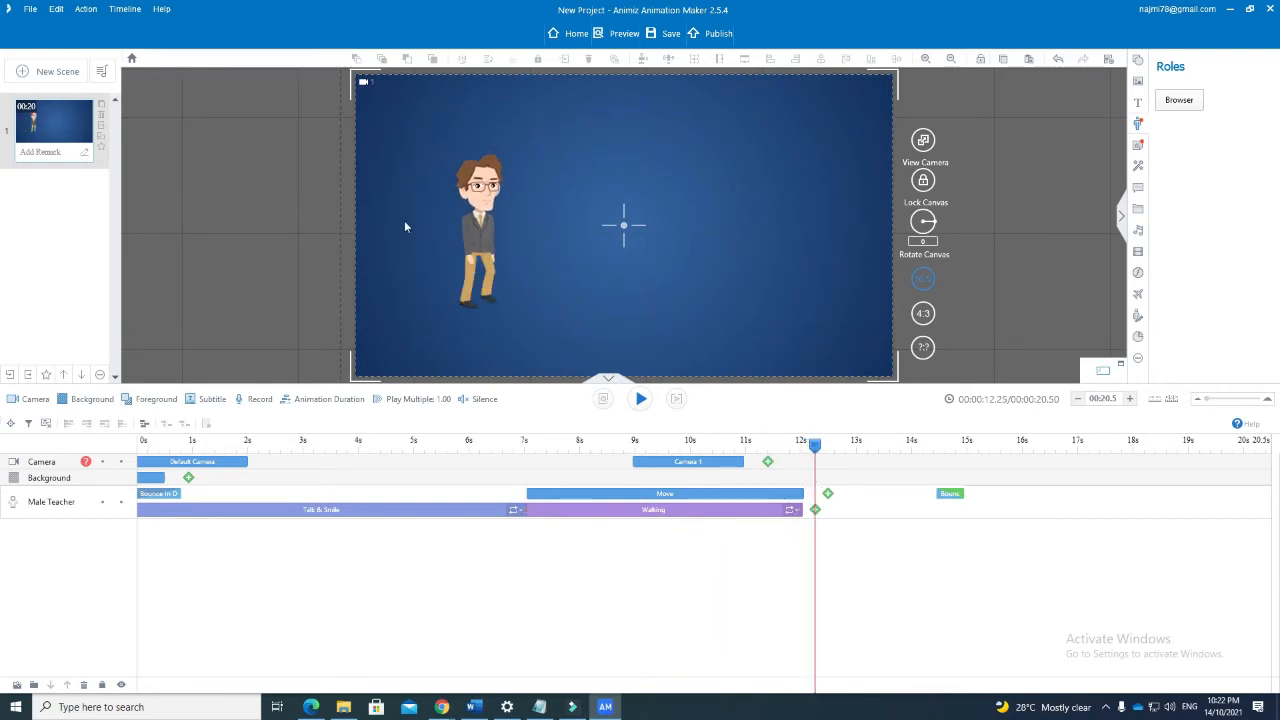
drag(815, 452, 415, 484)
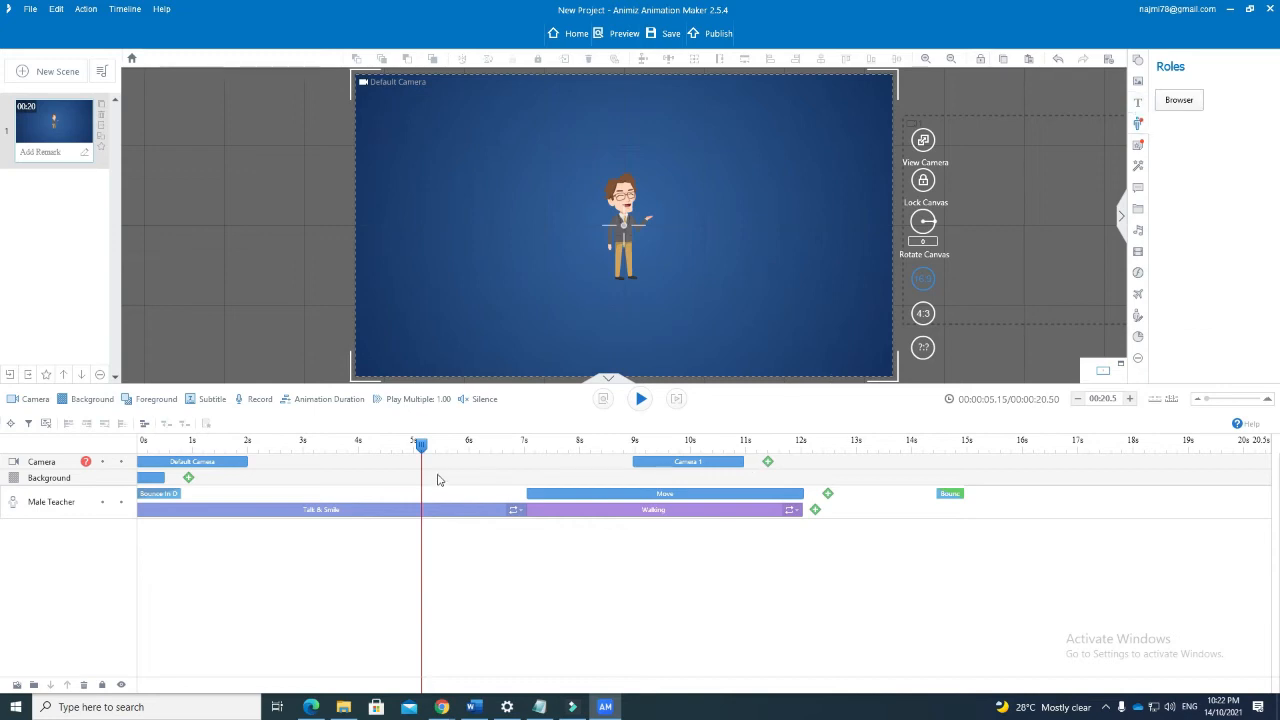
Step: Add the text "Apa Khabar anda semua?" beside the Male Teacher's head, with the playhead at about 1.15 s
drag(421, 447, 201, 452)
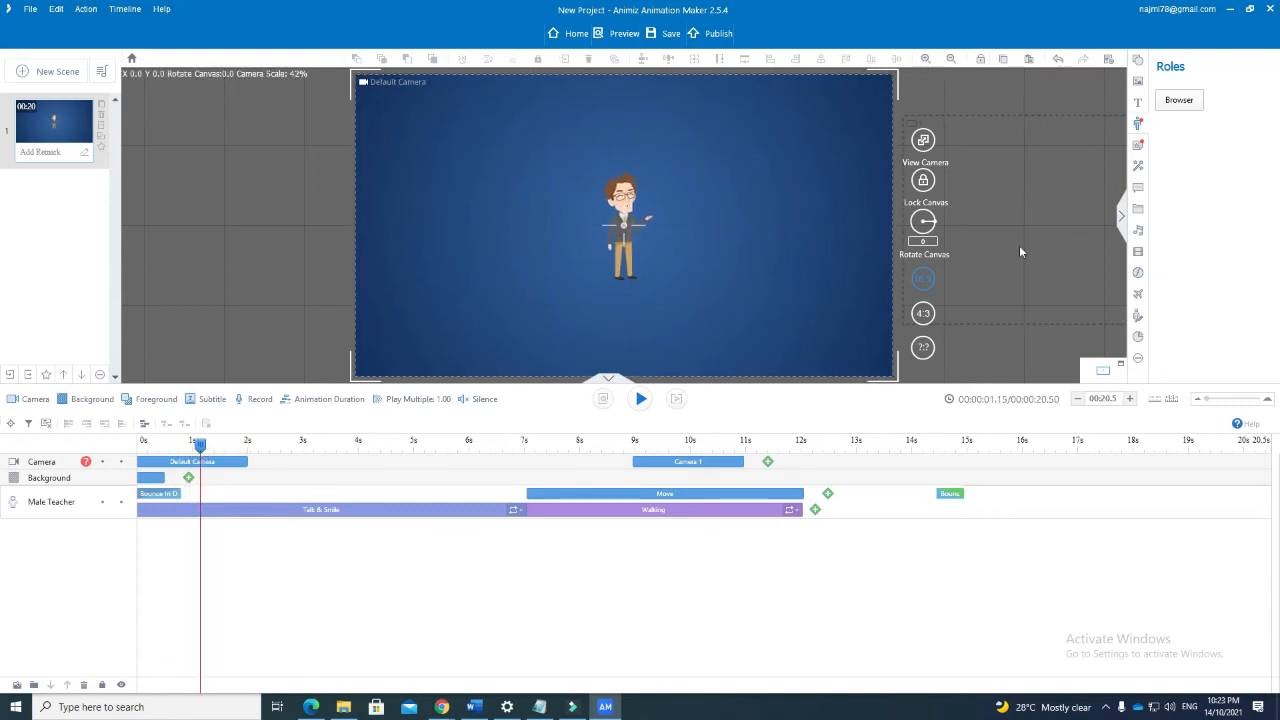
click(1139, 110)
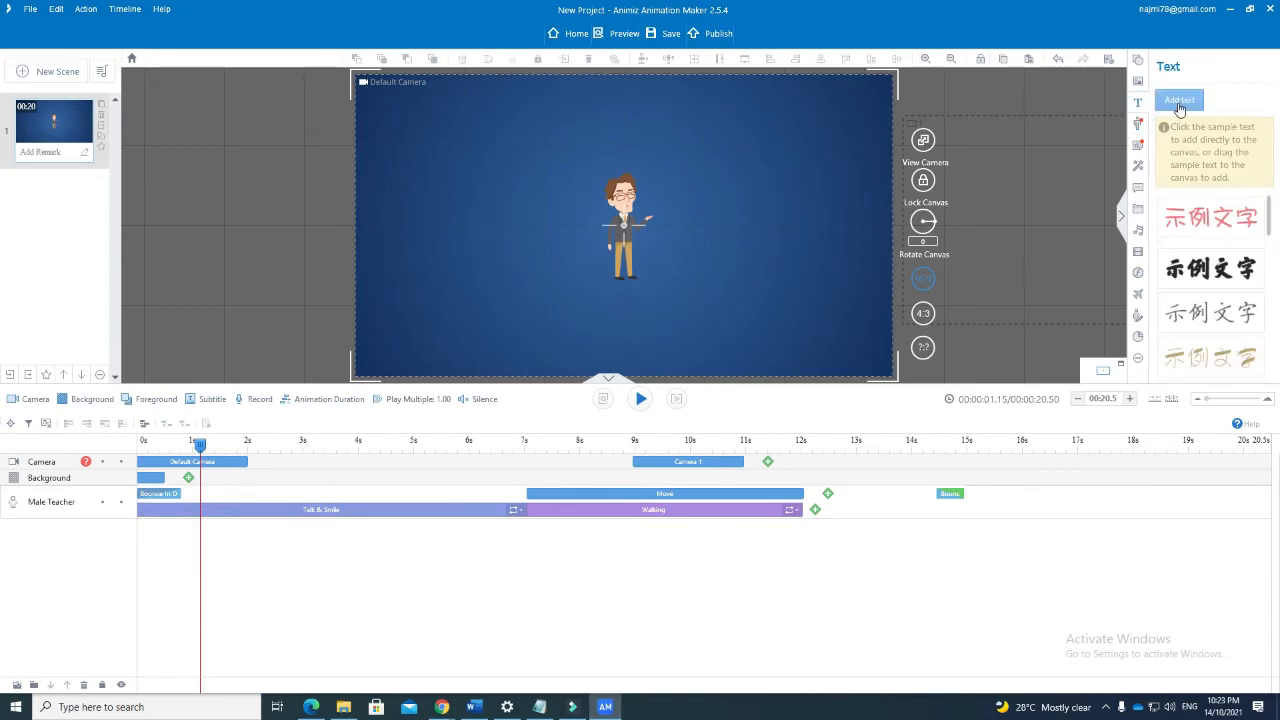
click(1177, 103)
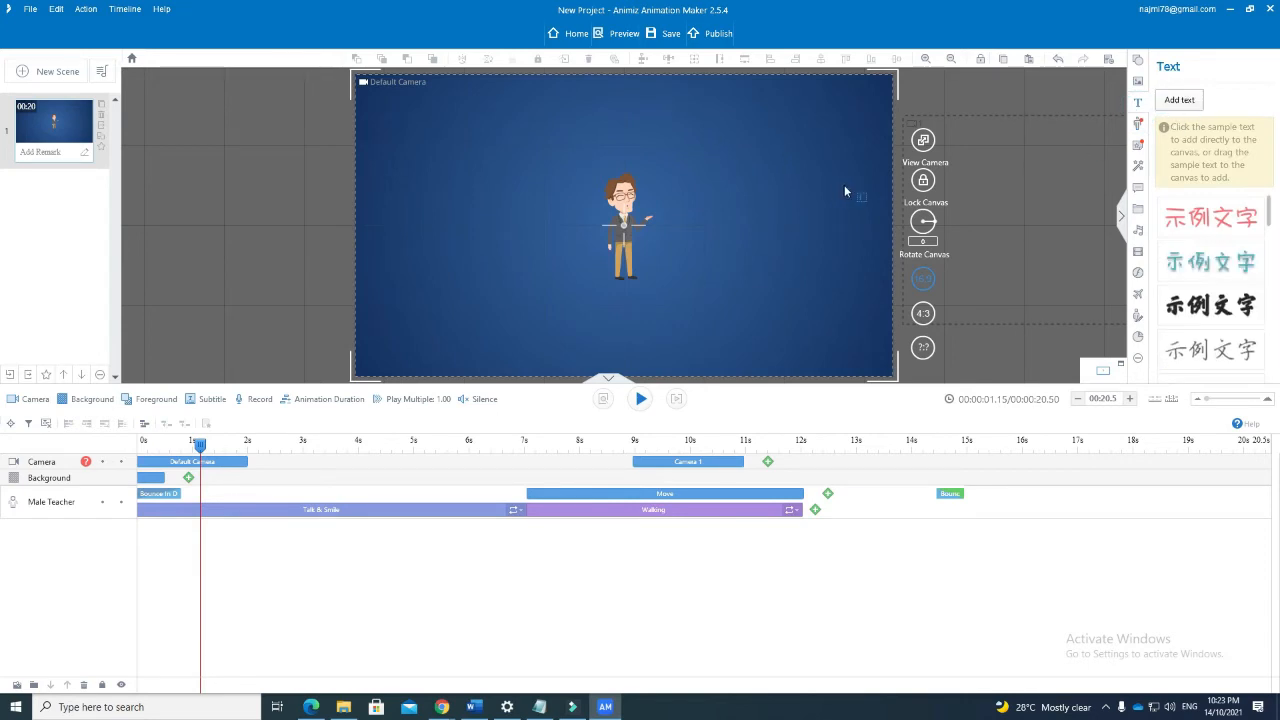
click(675, 178)
text(apa)
key(BackSpace)
key(BackSpace)
key(BackSpace)
text(Apa K)
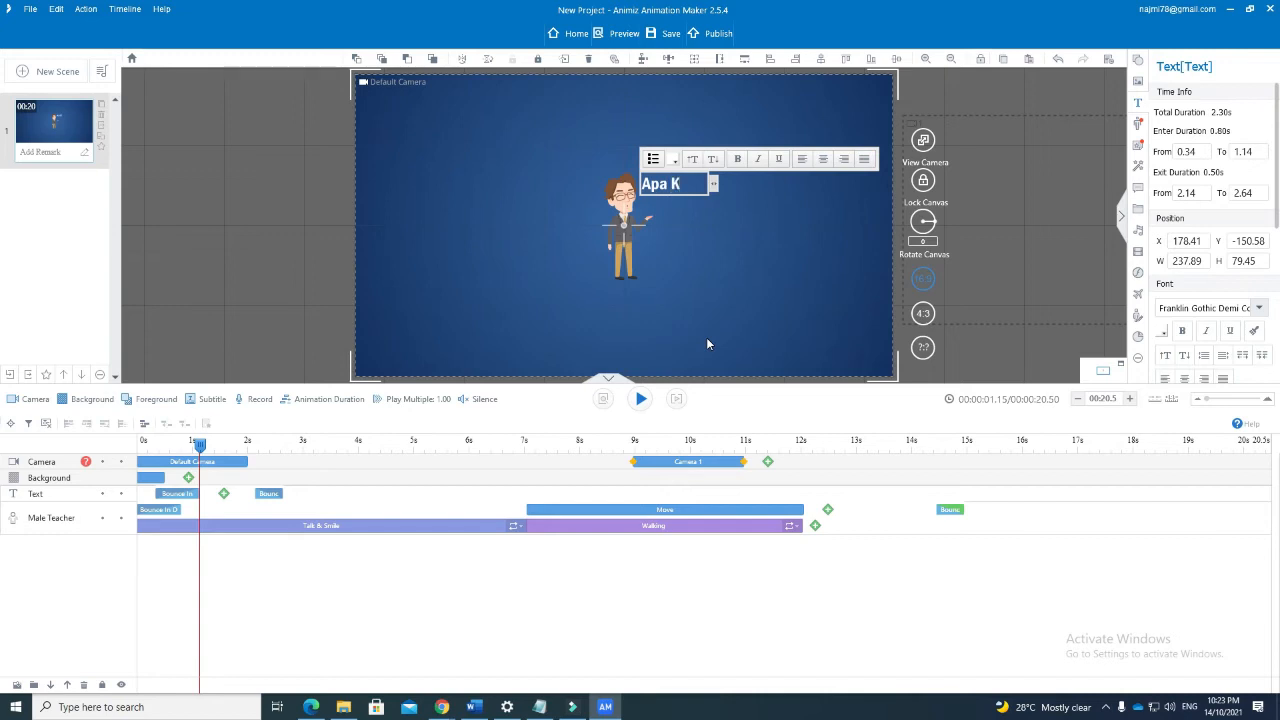
text(haba)
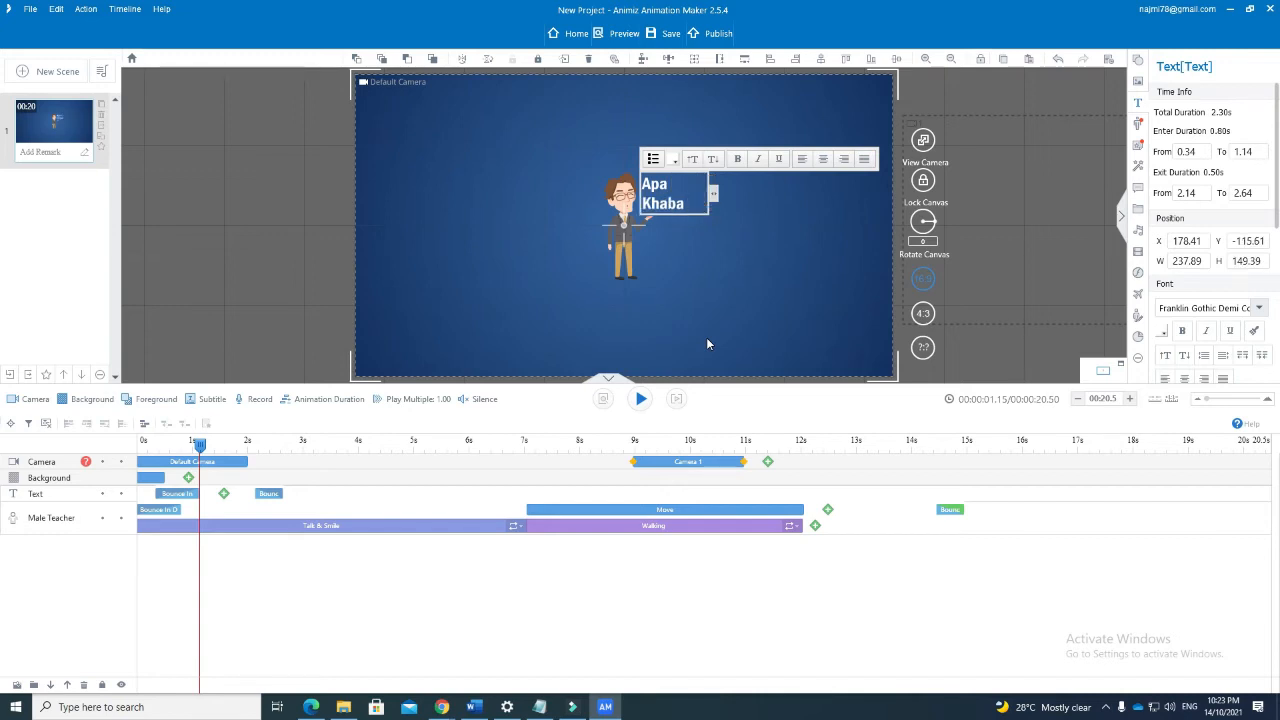
text(r anda semua)
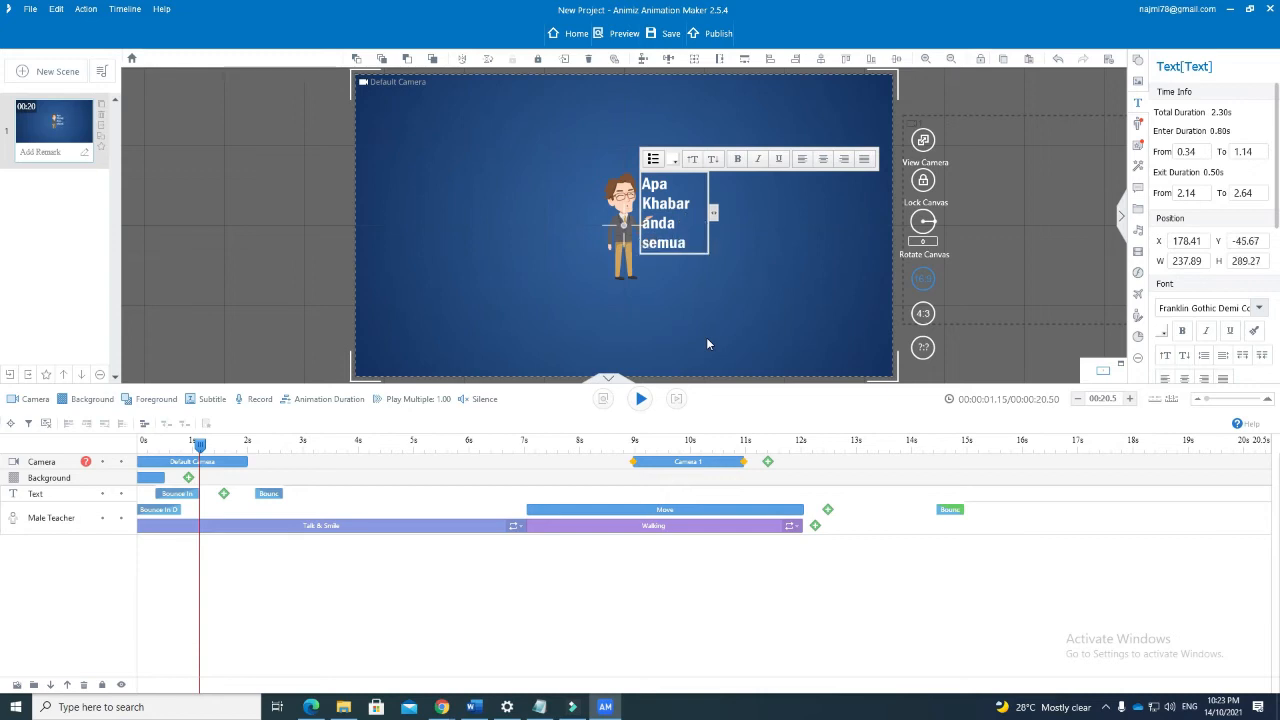
text(?)
Step: Change the text to "Apa khabar anda semua?", widen its box to about 504, and move it to about X 412, Y -117
click(651, 203)
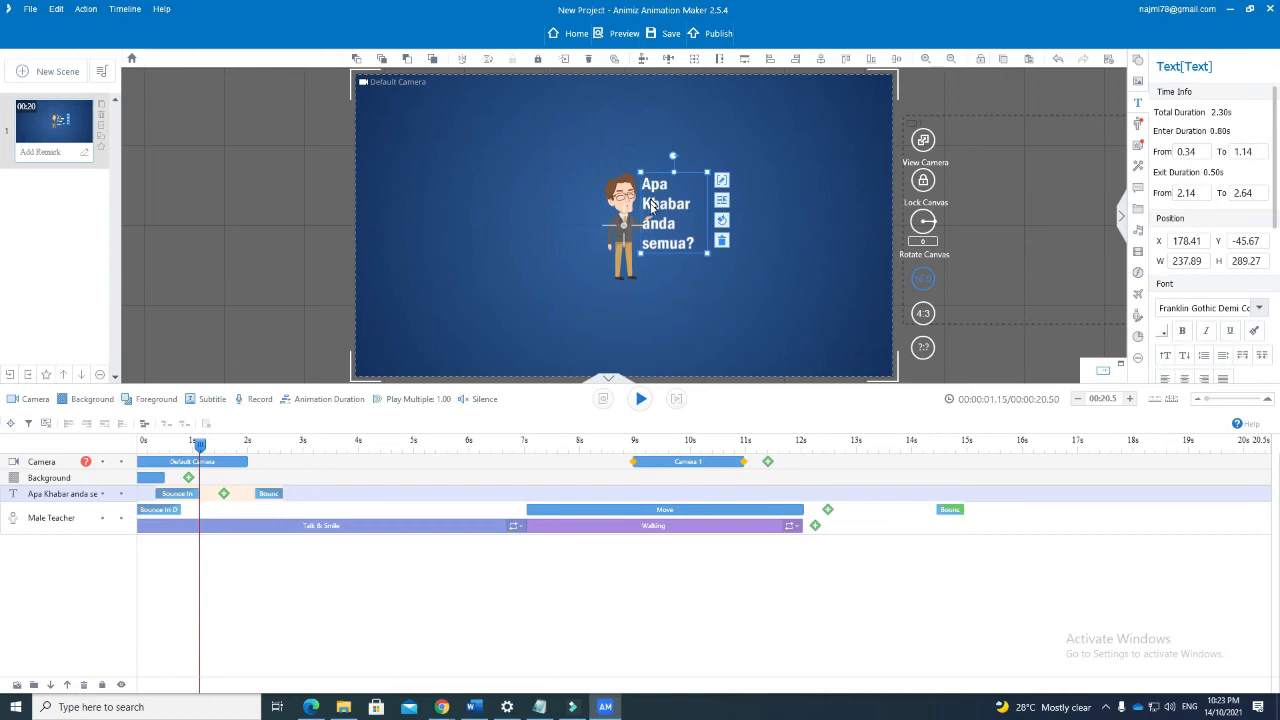
click(722, 181)
key(BackSpace)
text(k)
drag(713, 215, 789, 216)
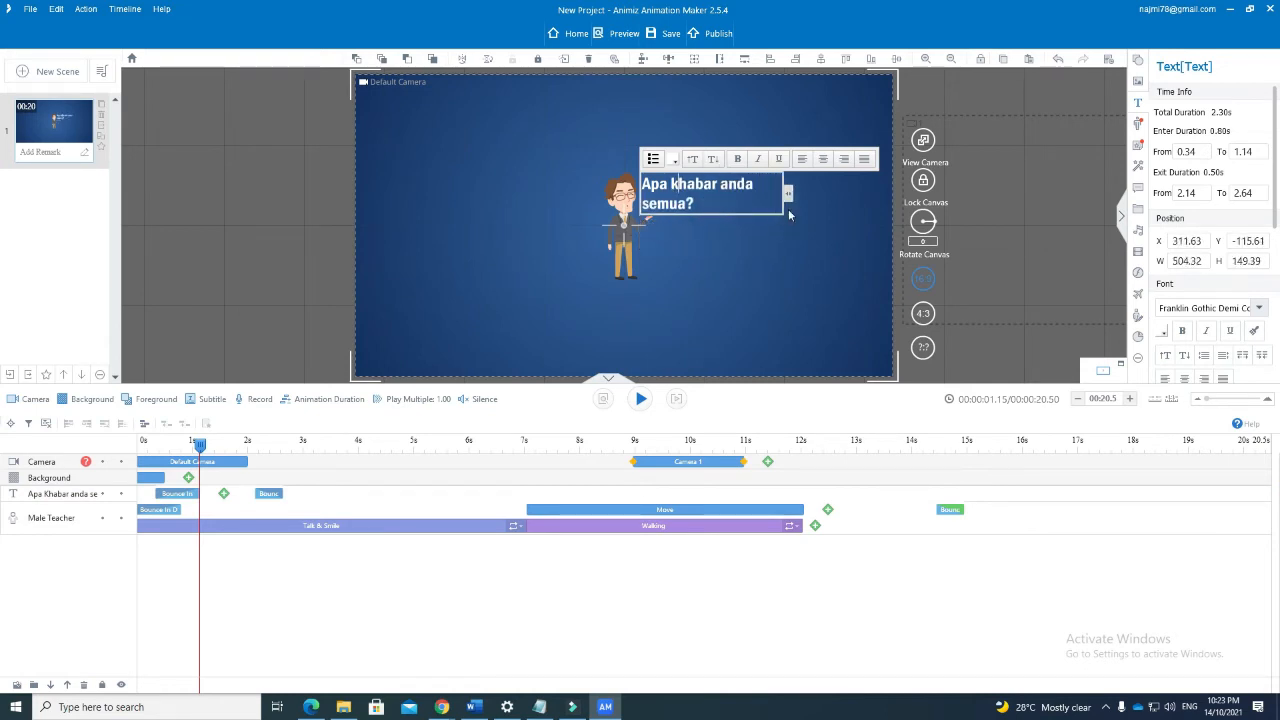
click(764, 258)
drag(676, 208, 704, 207)
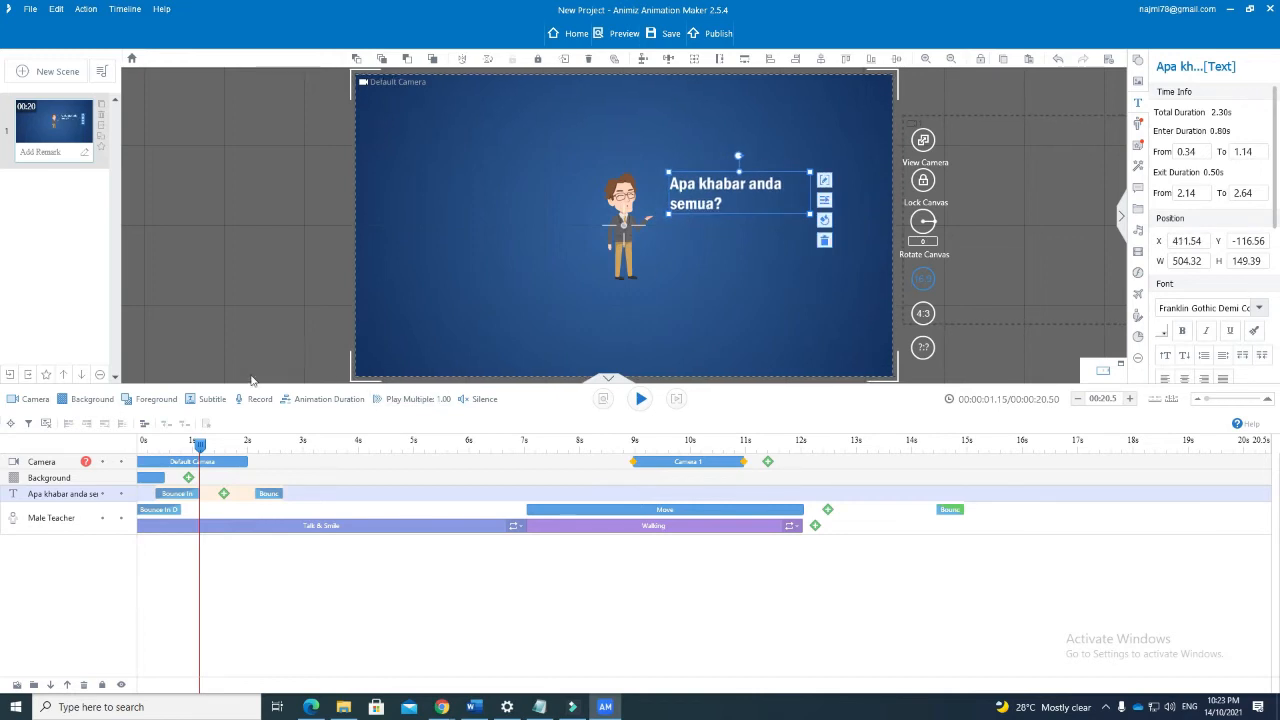
Step: Delay the text's bounce exit to about 5 s and scrub the playhead to about 11.75 s
drag(200, 447, 337, 458)
drag(268, 503, 428, 501)
drag(338, 447, 788, 518)
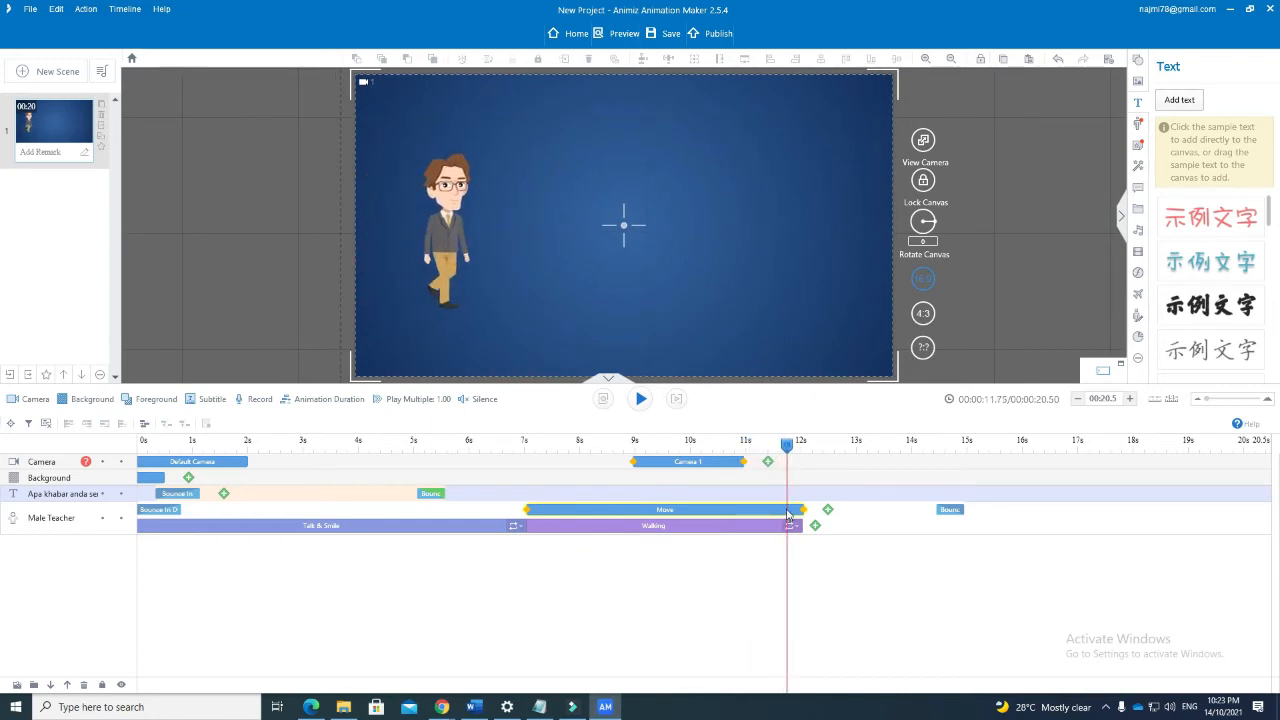
Step: Delay the Male Teacher's bounce exit to about 20 s and scrub just past the end of the walk
drag(952, 515, 1258, 519)
drag(785, 446, 825, 463)
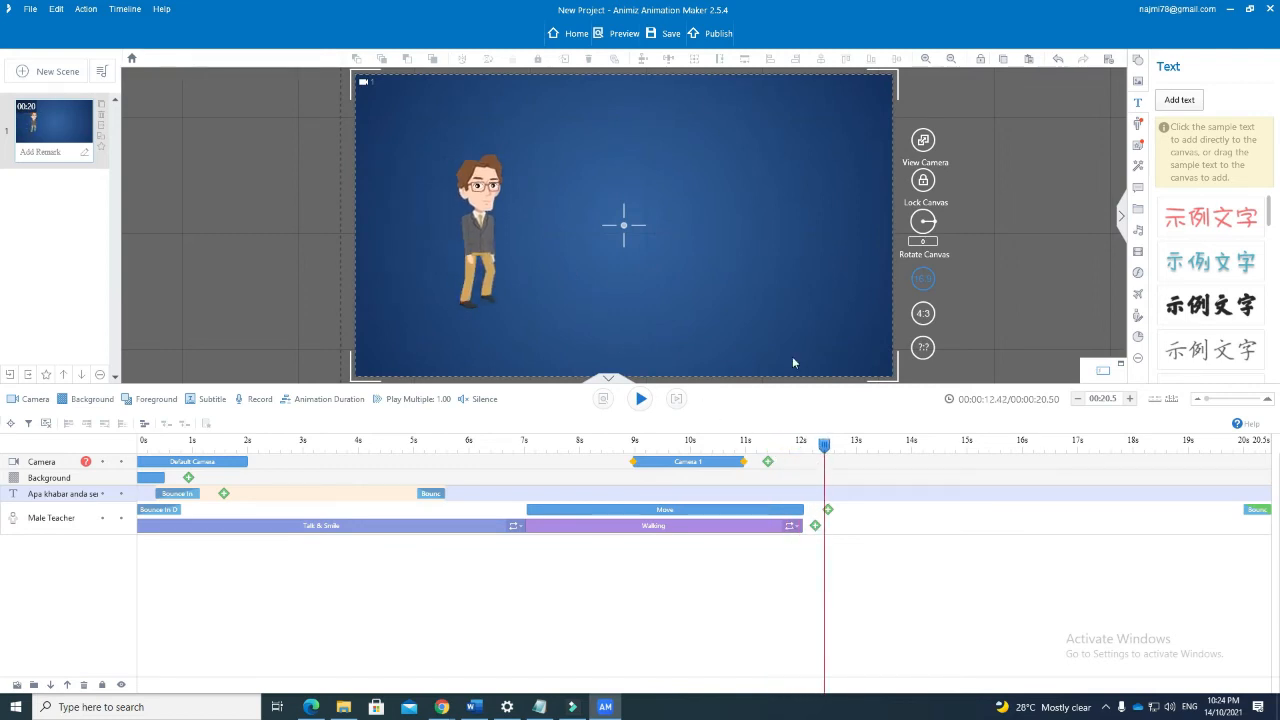
drag(825, 448, 840, 469)
Step: Add a second background with the light grey radial gradient preset and move it to start at about 10.95 s
double_click(190, 483)
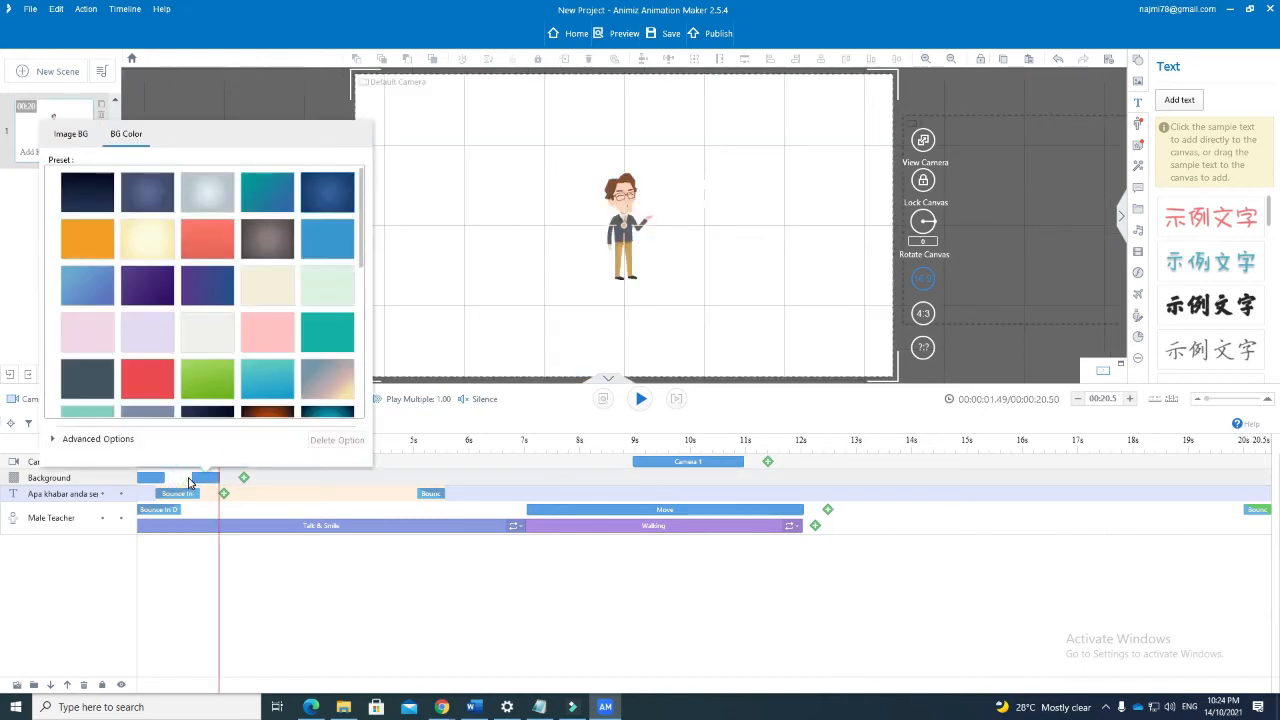
click(209, 204)
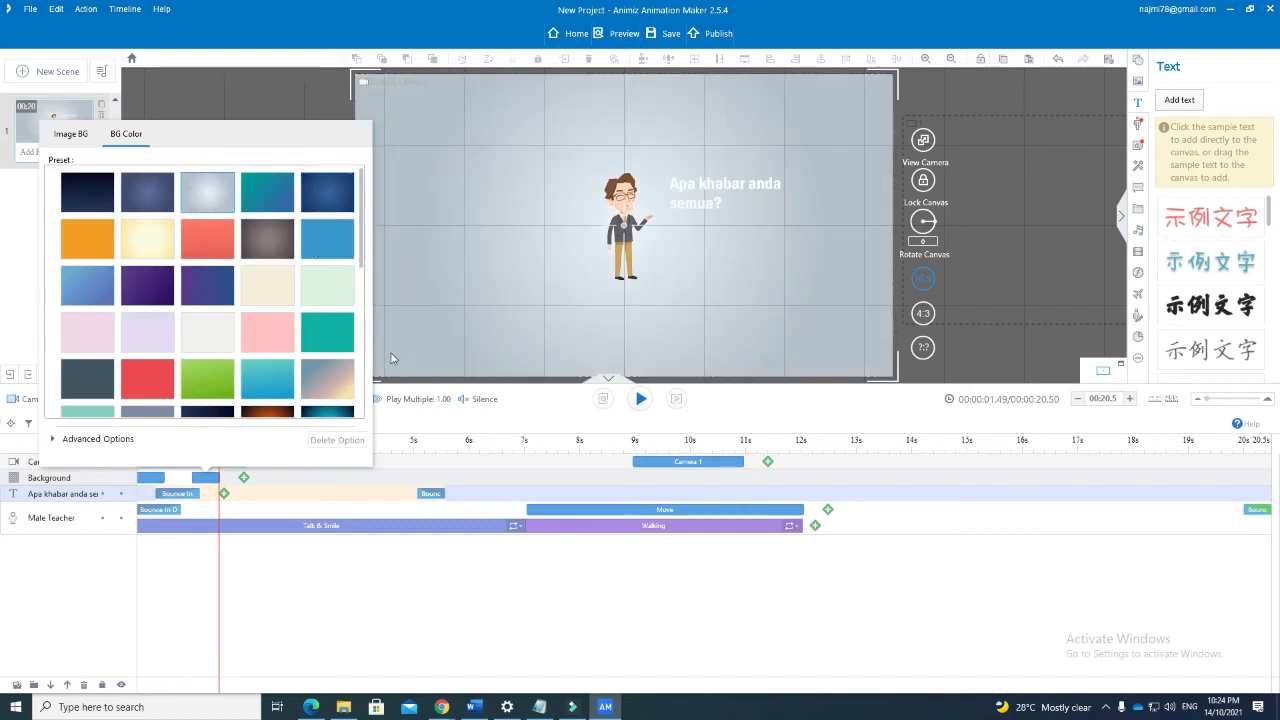
click(389, 428)
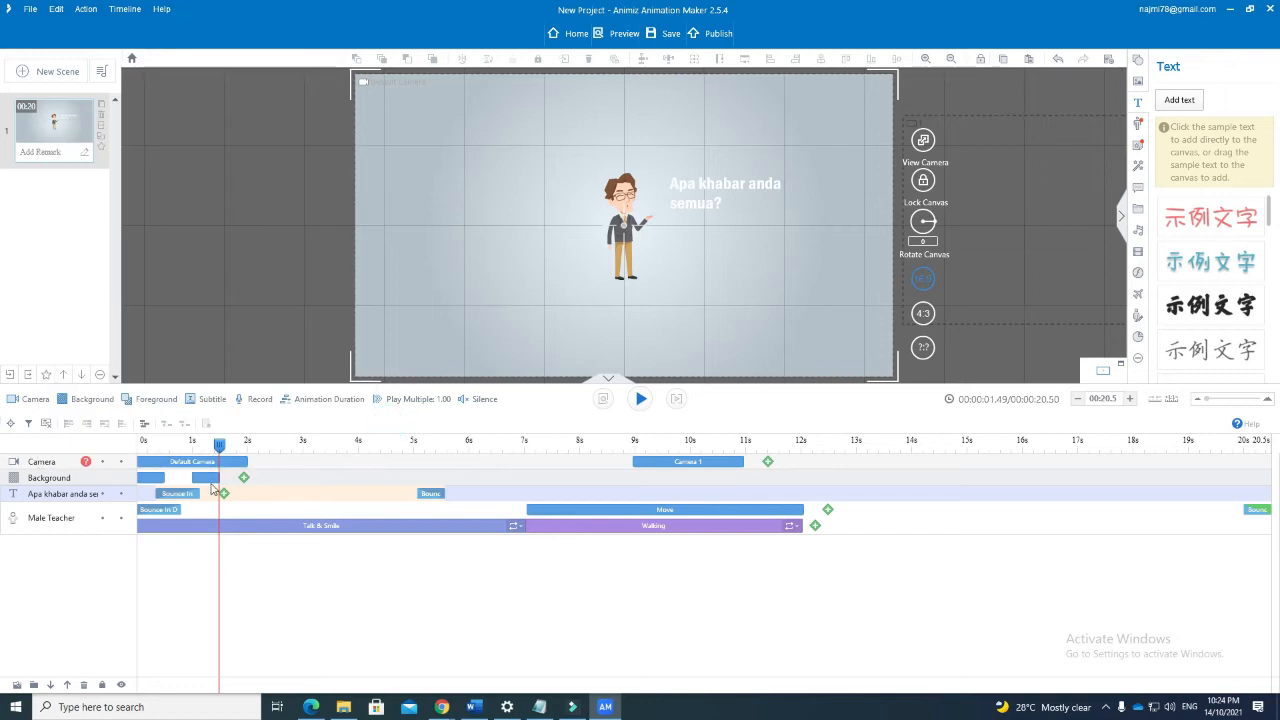
drag(210, 482, 756, 504)
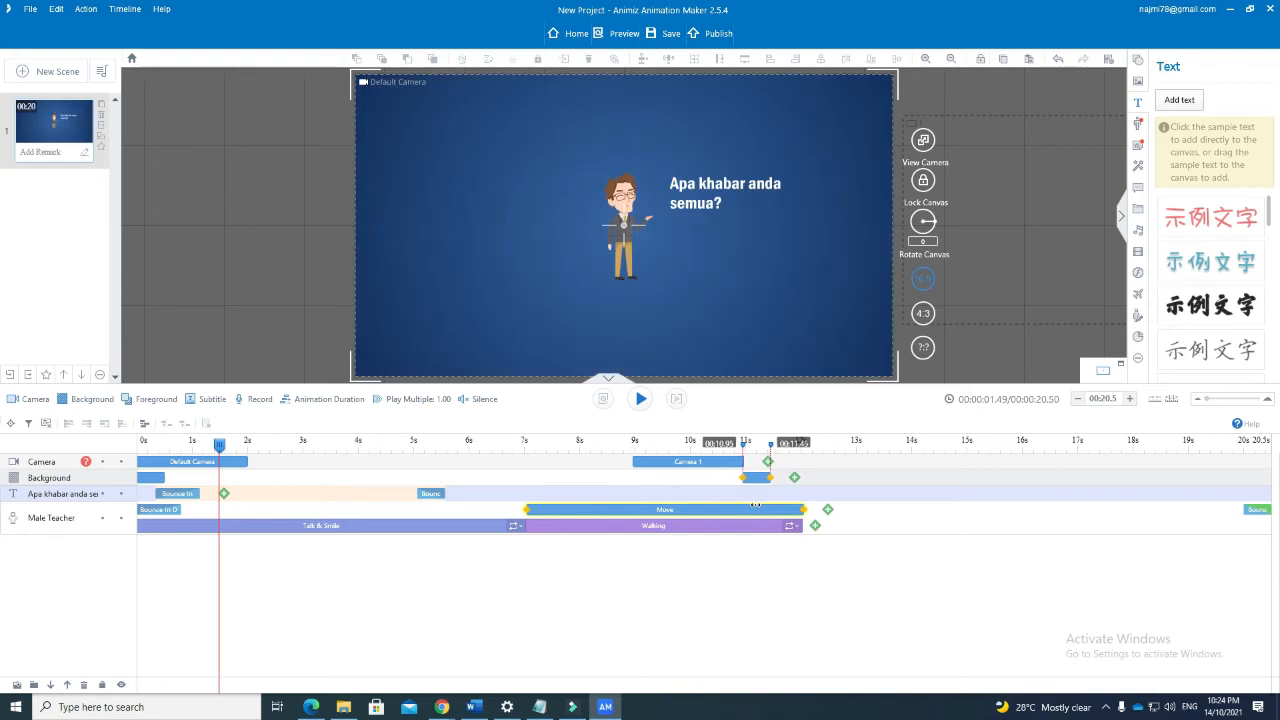
Step: Scrub across the background change and leave the playhead at about 12.3 s, after the walk
click(670, 449)
drag(670, 447, 815, 475)
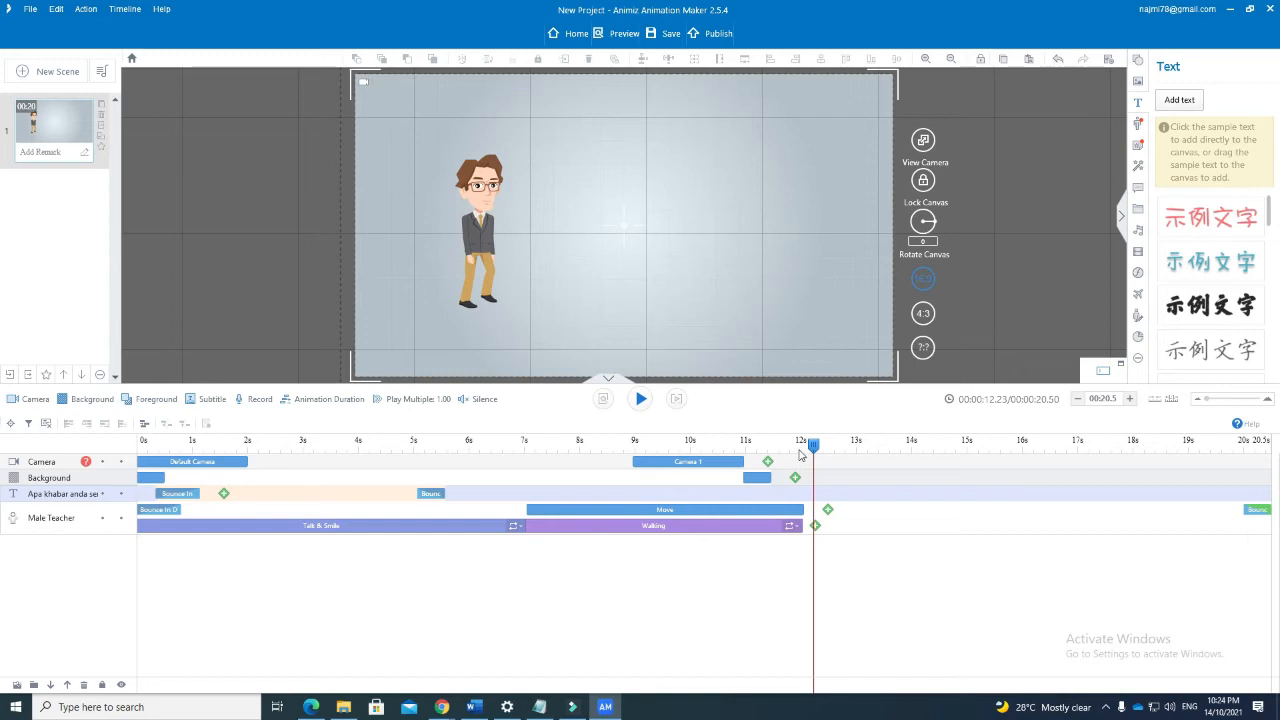
mouse_move(813, 448)
mouse_down()
mouse_move(796, 450)
mouse_move(818, 456)
mouse_up()
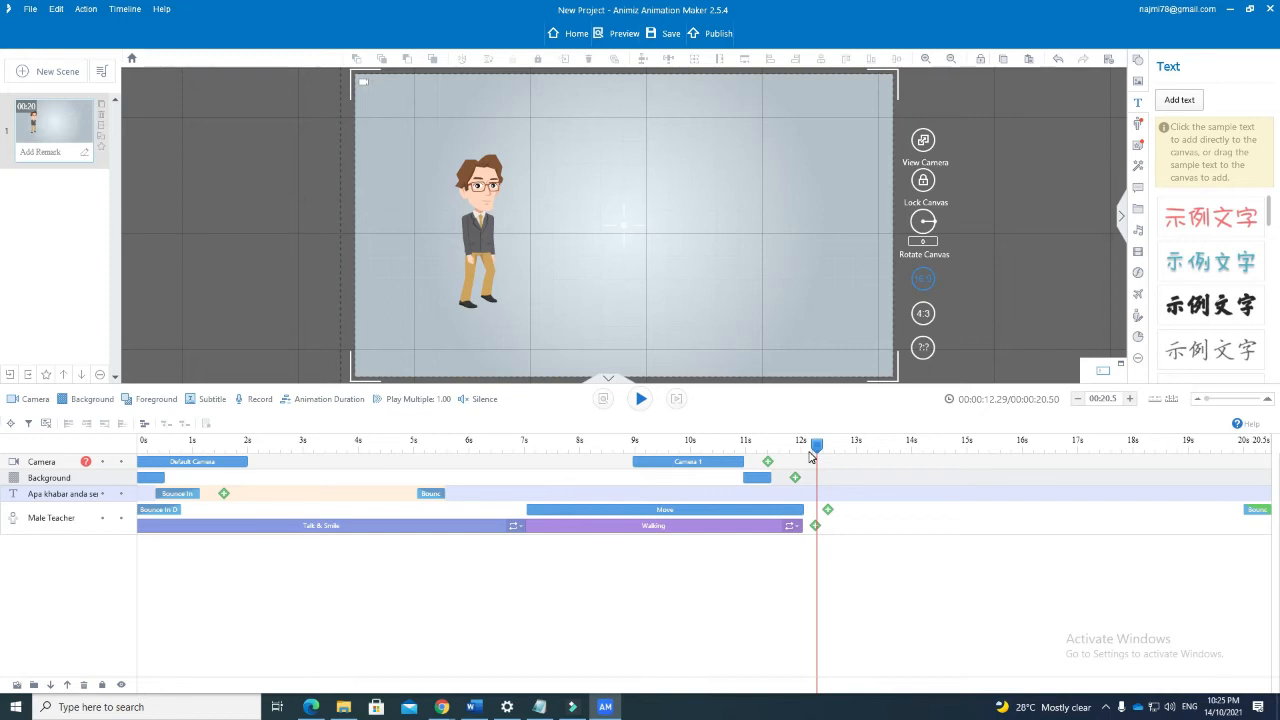
Step: Insert the pink chair from the Furniture SVG folder and place it beside the teacher at about X 1436, Y 67
click(1138, 212)
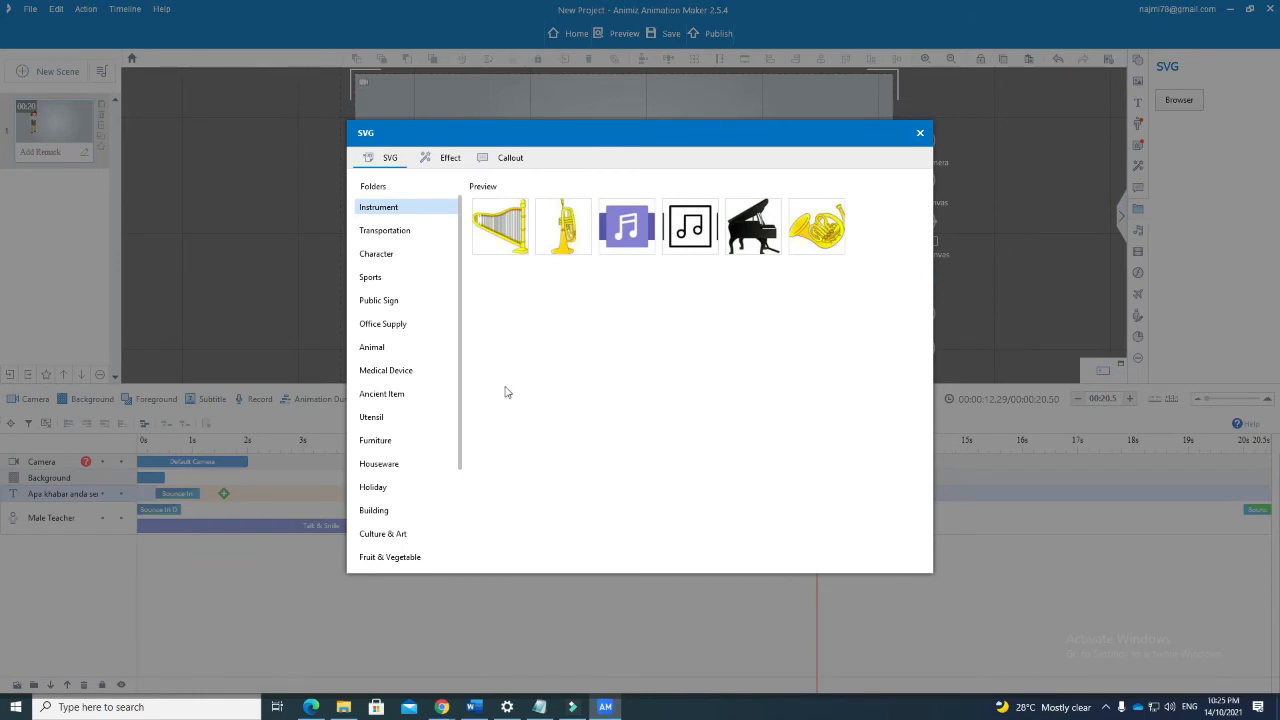
click(370, 443)
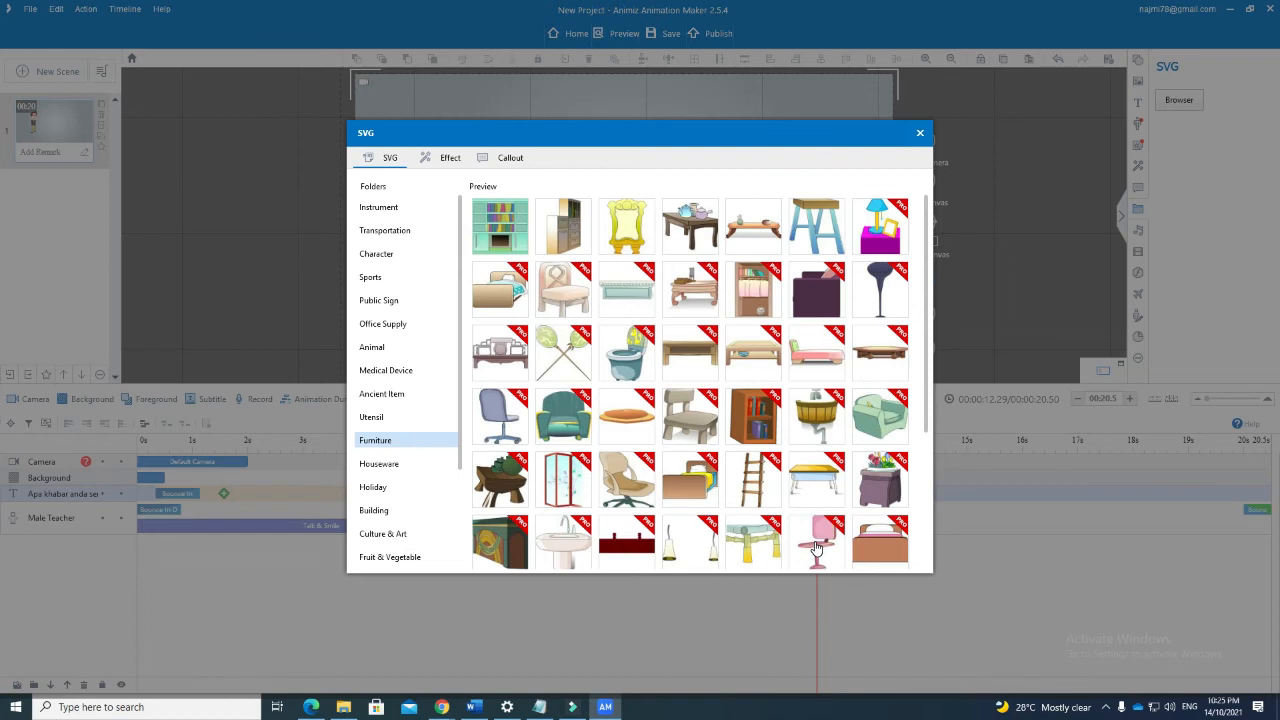
double_click(816, 540)
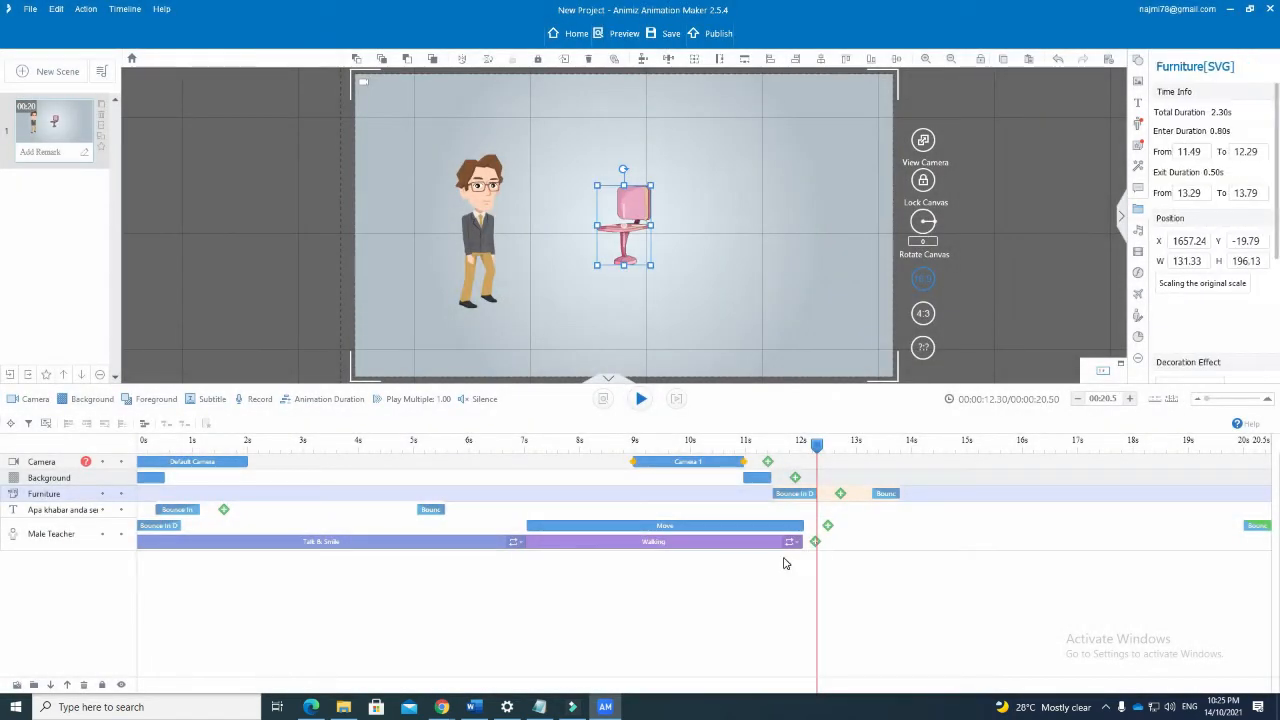
drag(632, 232, 543, 268)
Step: Flip the pink chair horizontally and move it against the teacher at about X 1366, Y 70
right_click(543, 268)
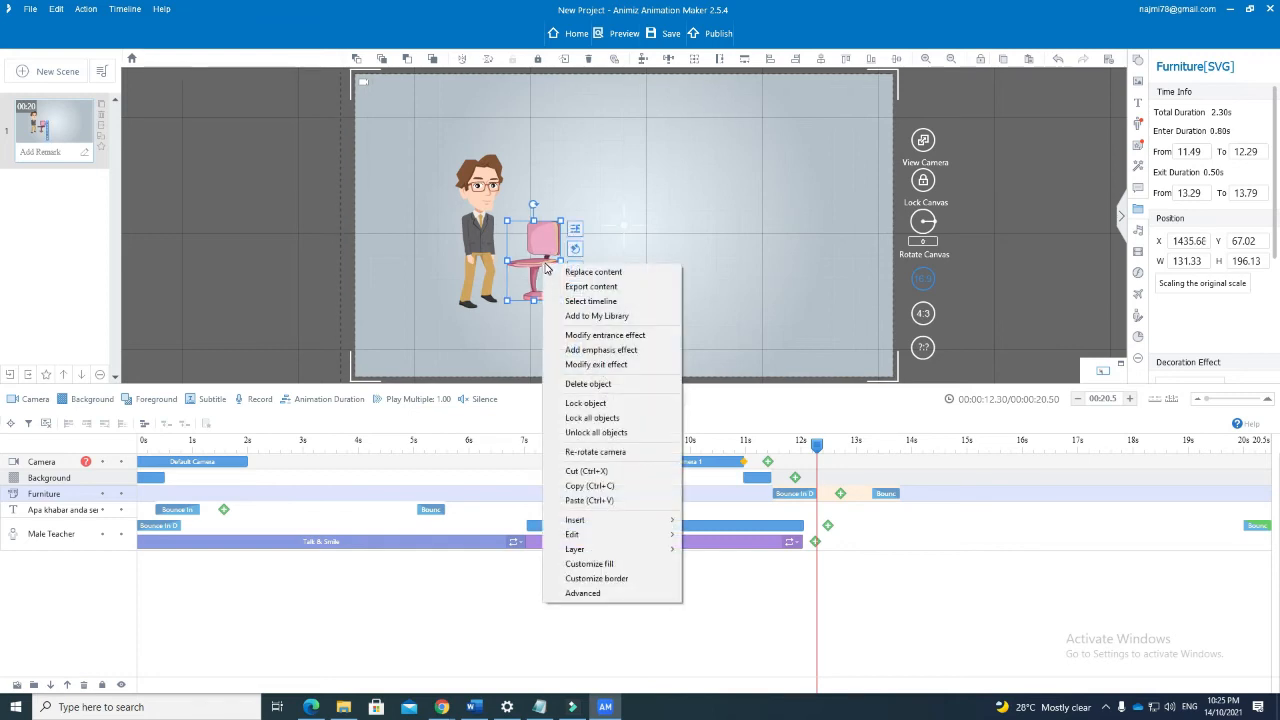
mouse_move(597, 537)
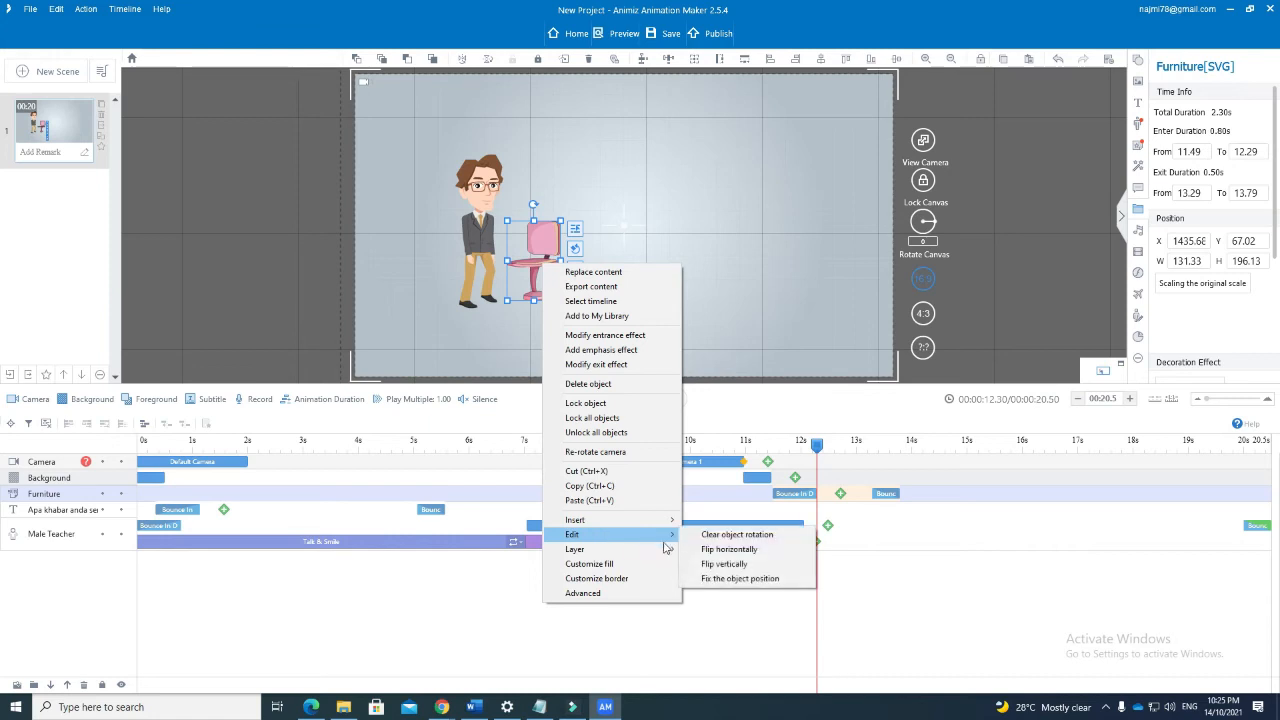
click(723, 552)
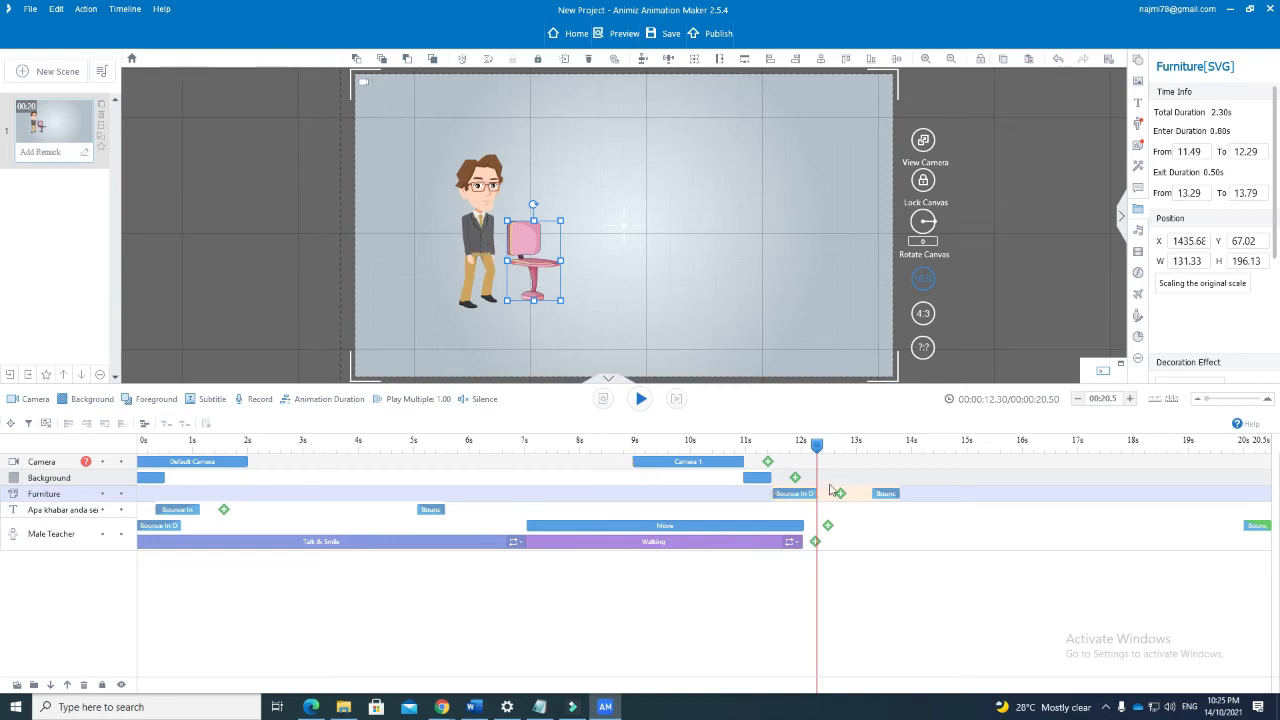
drag(536, 268, 504, 266)
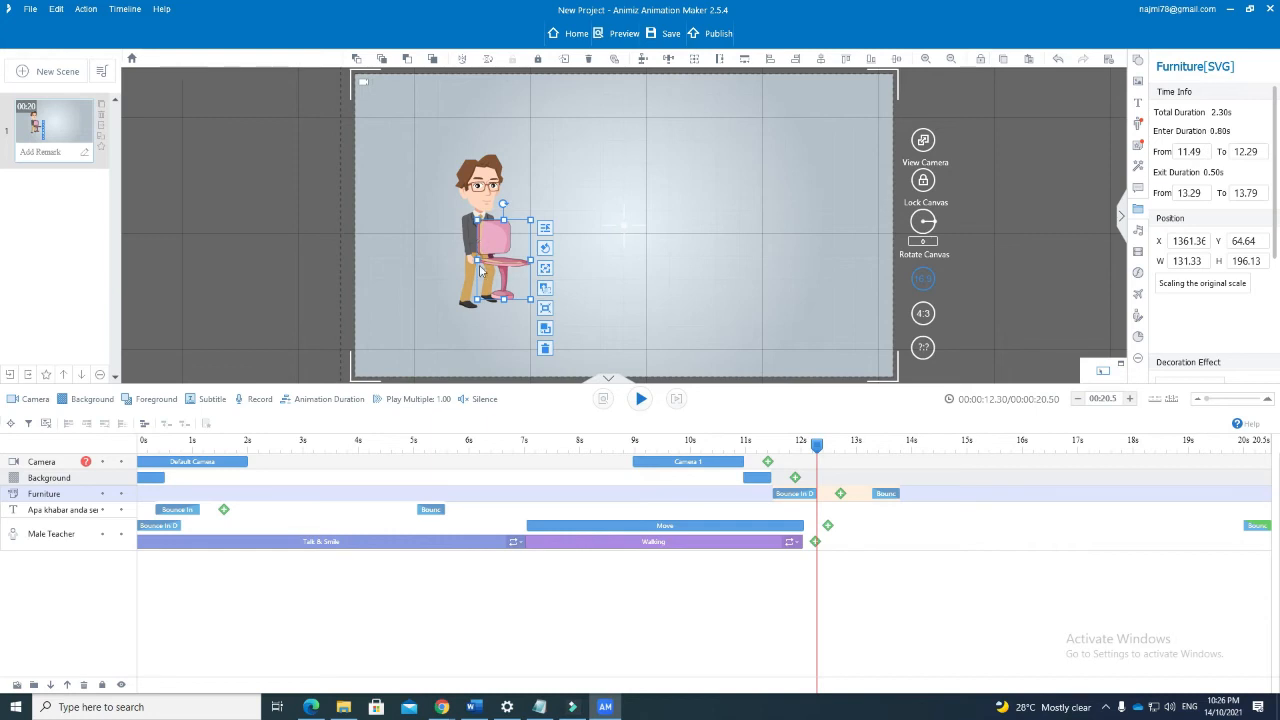
drag(502, 268, 504, 271)
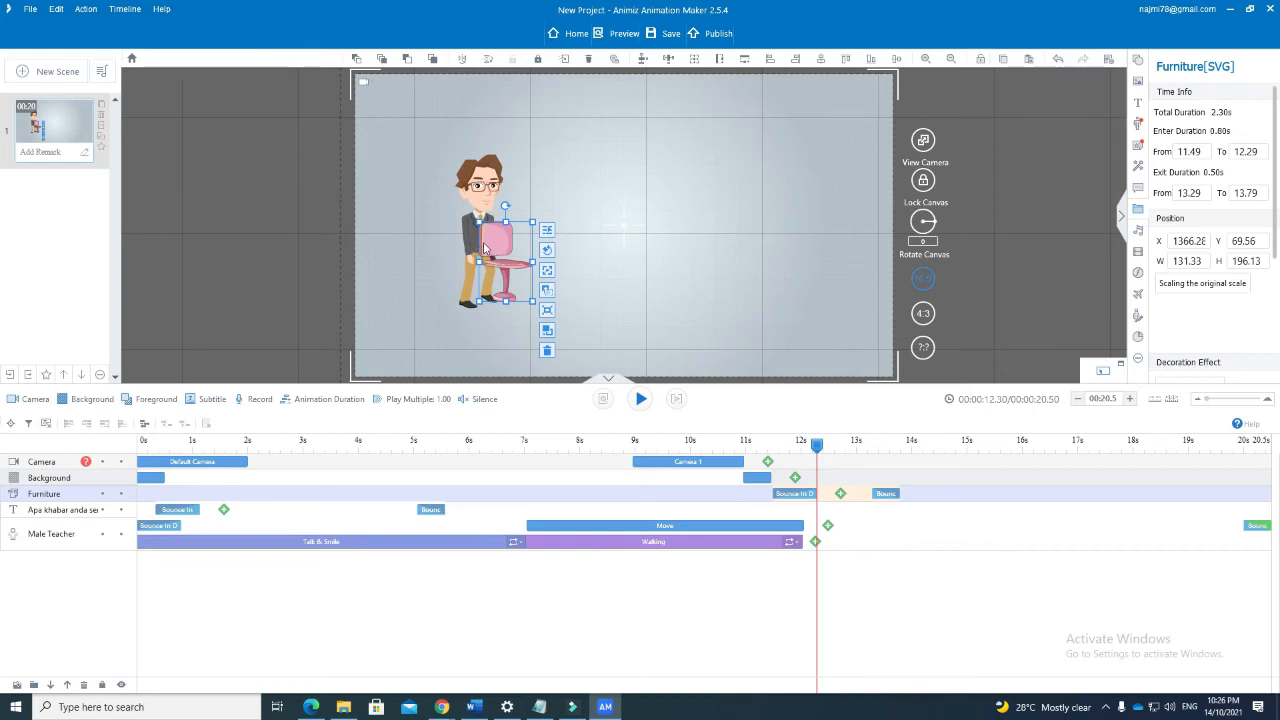
Step: Send the pink chair to the bottom layer, behind the Male Teacher
right_click(61, 497)
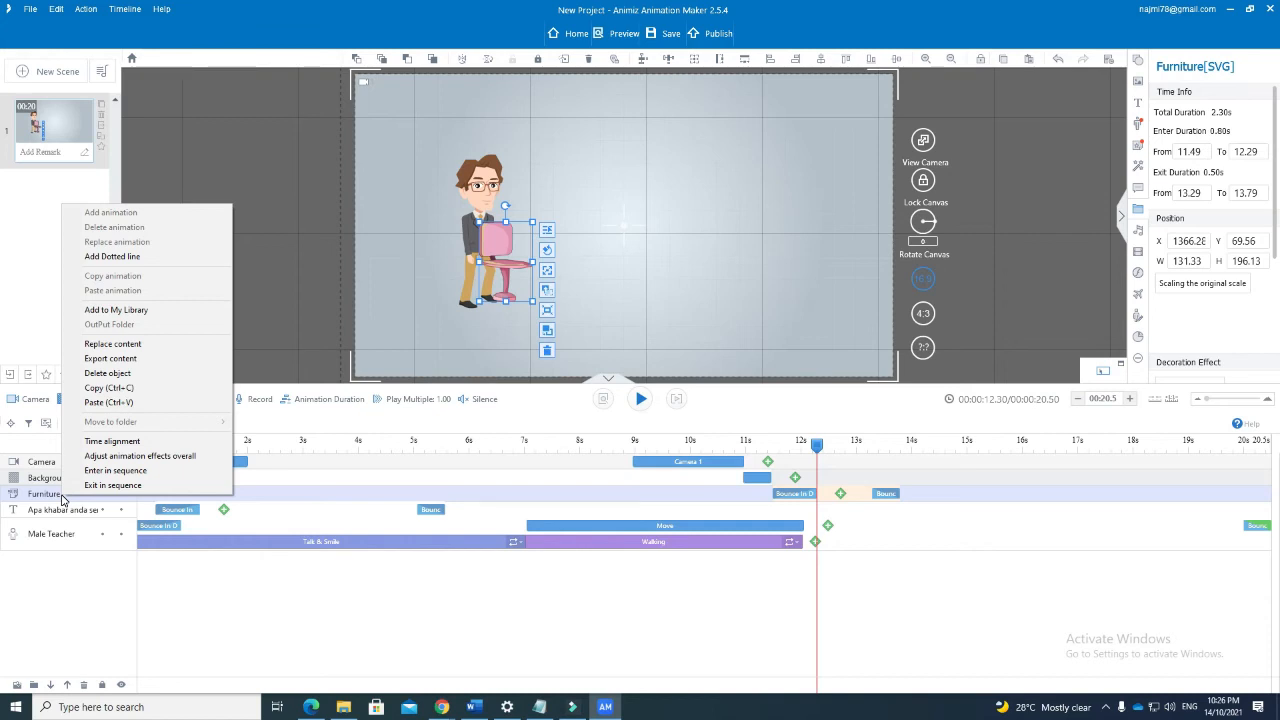
click(504, 248)
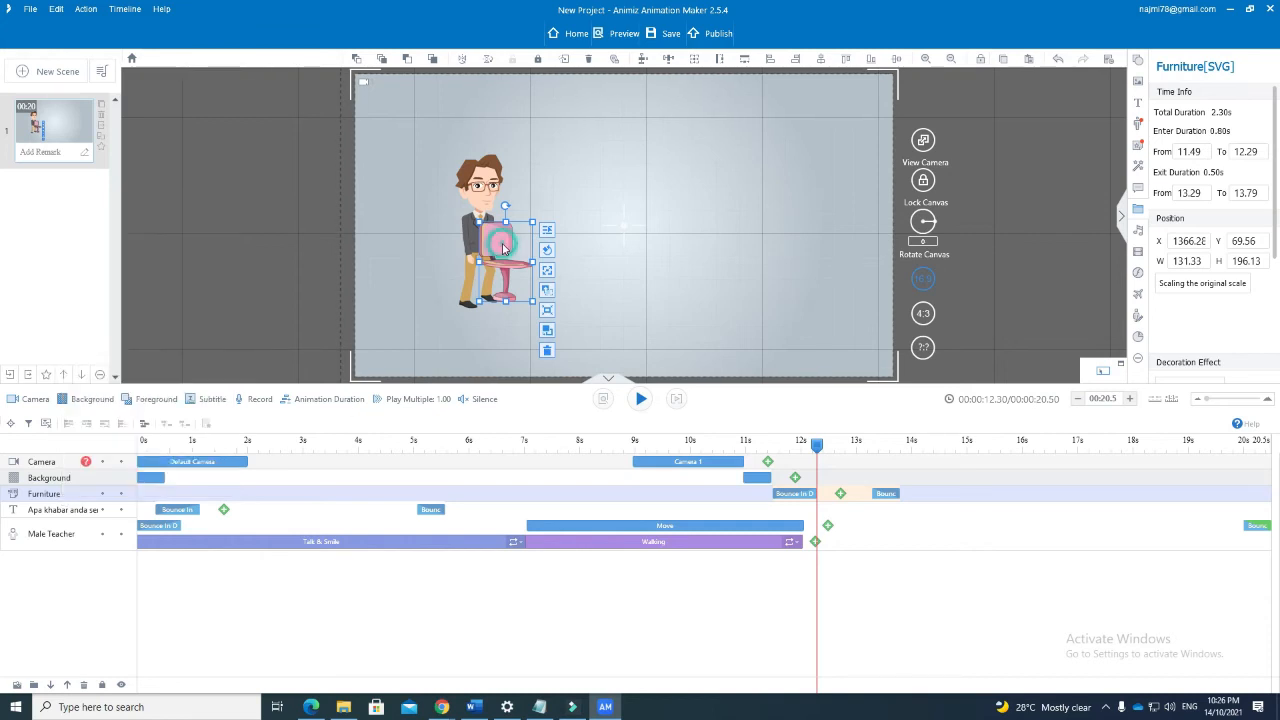
right_click(503, 249)
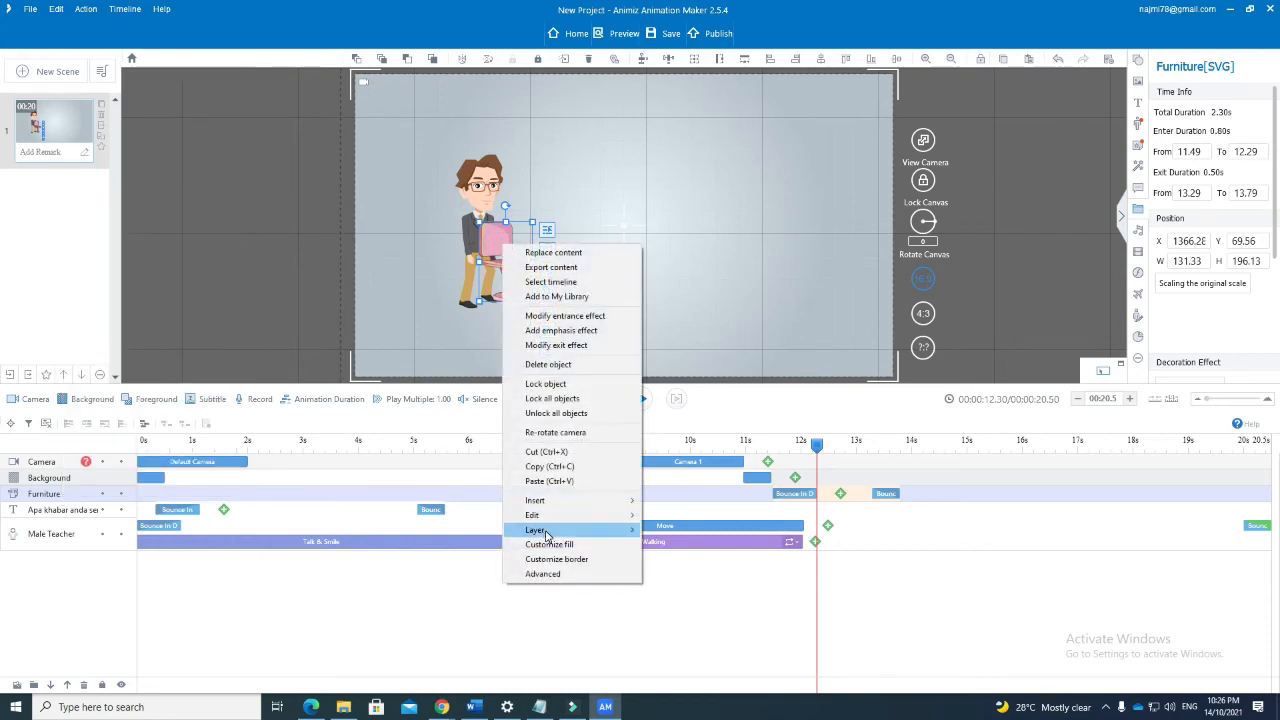
mouse_move(546, 533)
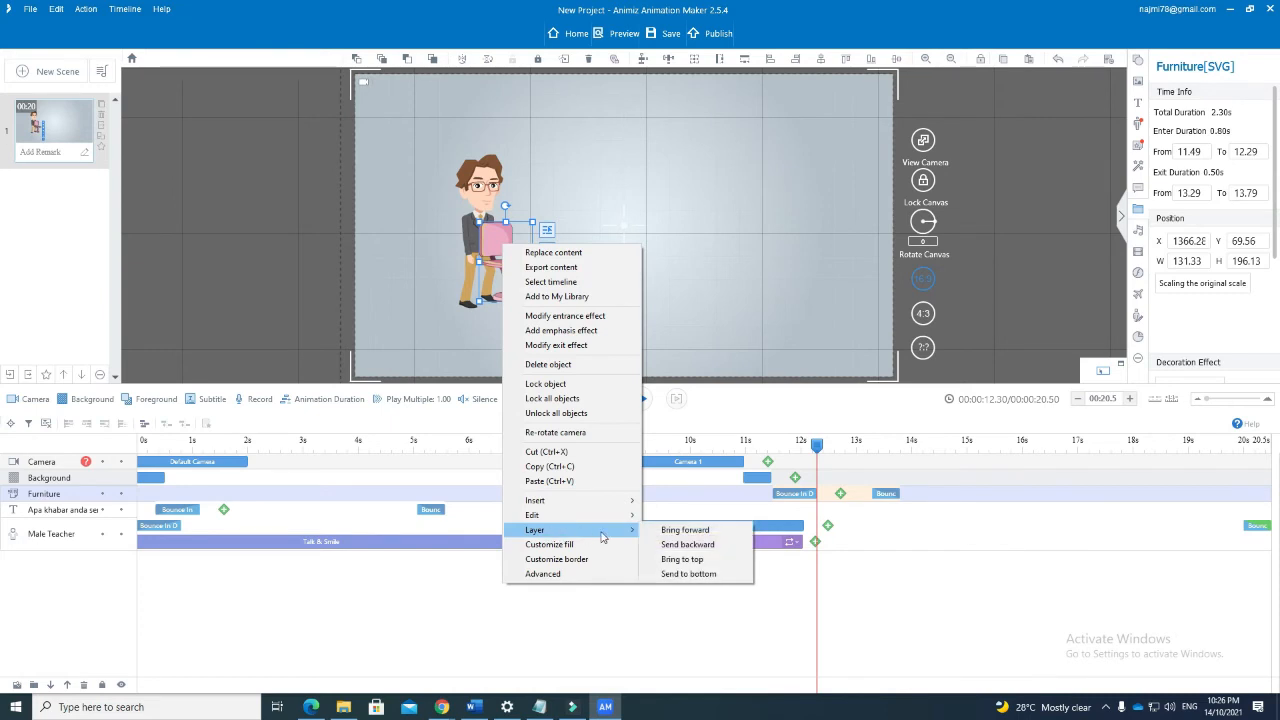
click(700, 574)
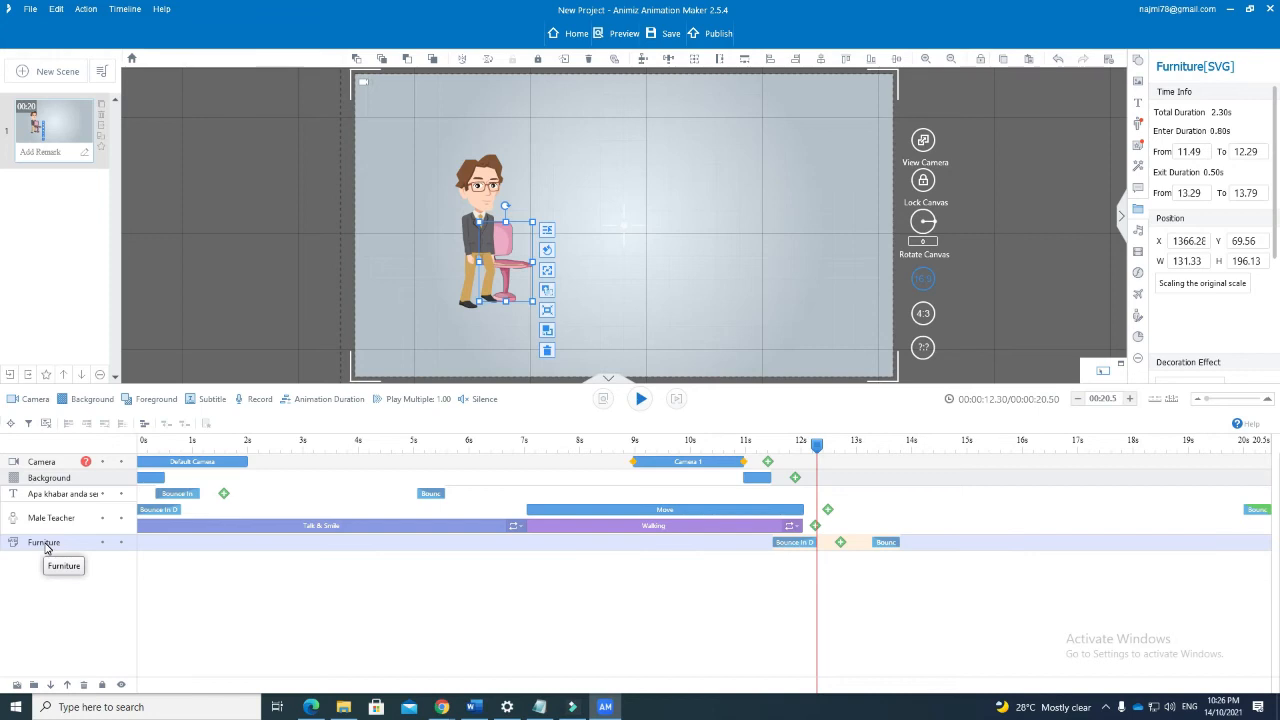
Step: Add the Sit & Talk action to the Male Teacher directly after the Walking action
mouse_move(818, 450)
mouse_down()
mouse_move(622, 450)
mouse_move(821, 460)
mouse_up()
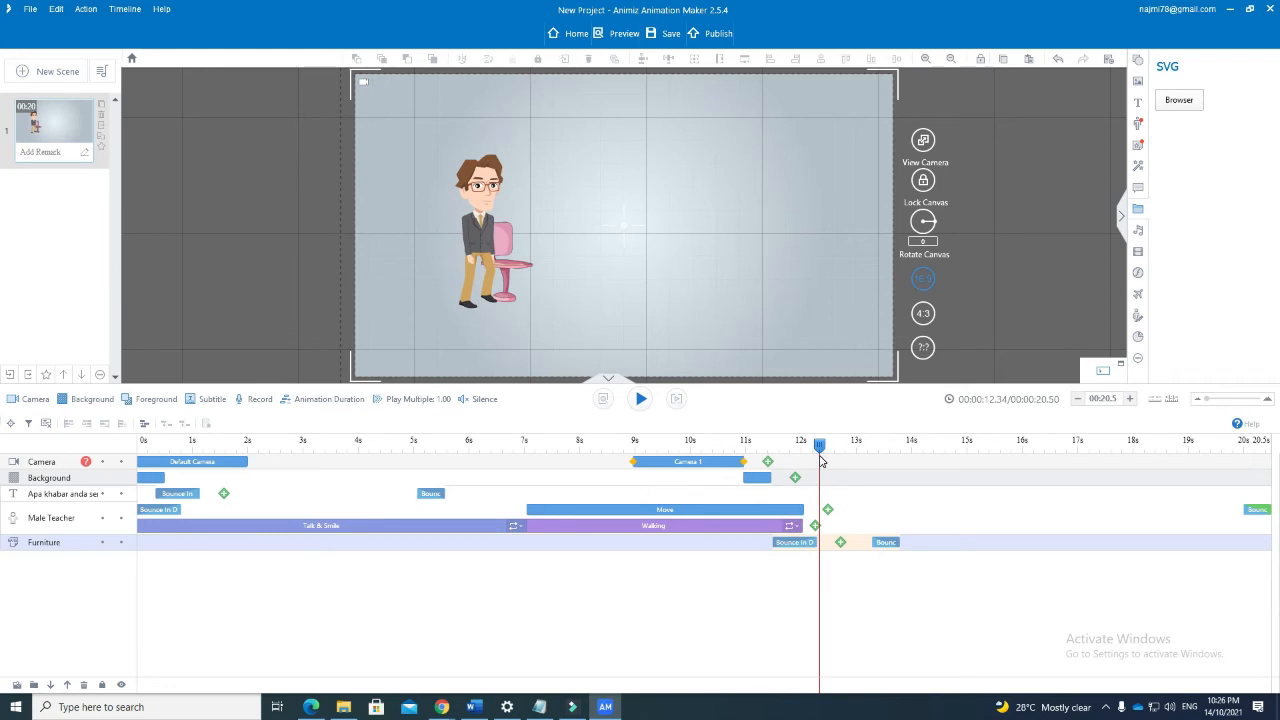
drag(821, 460, 823, 461)
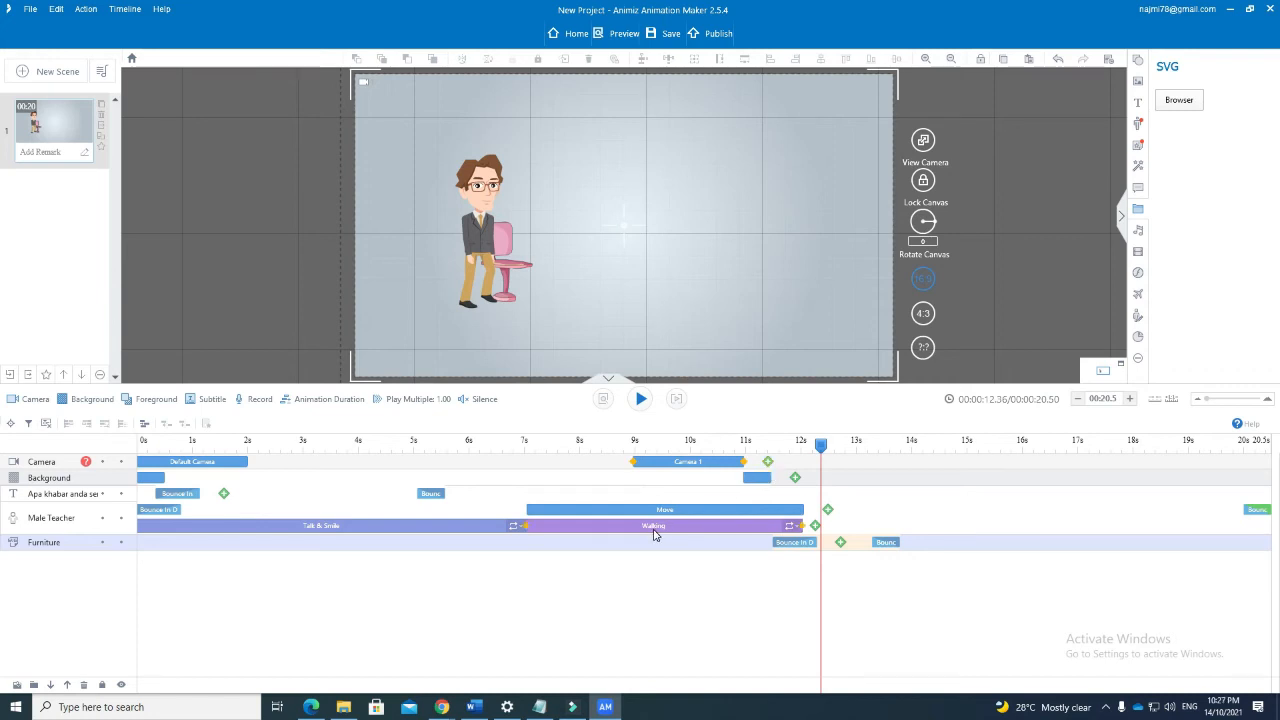
click(816, 527)
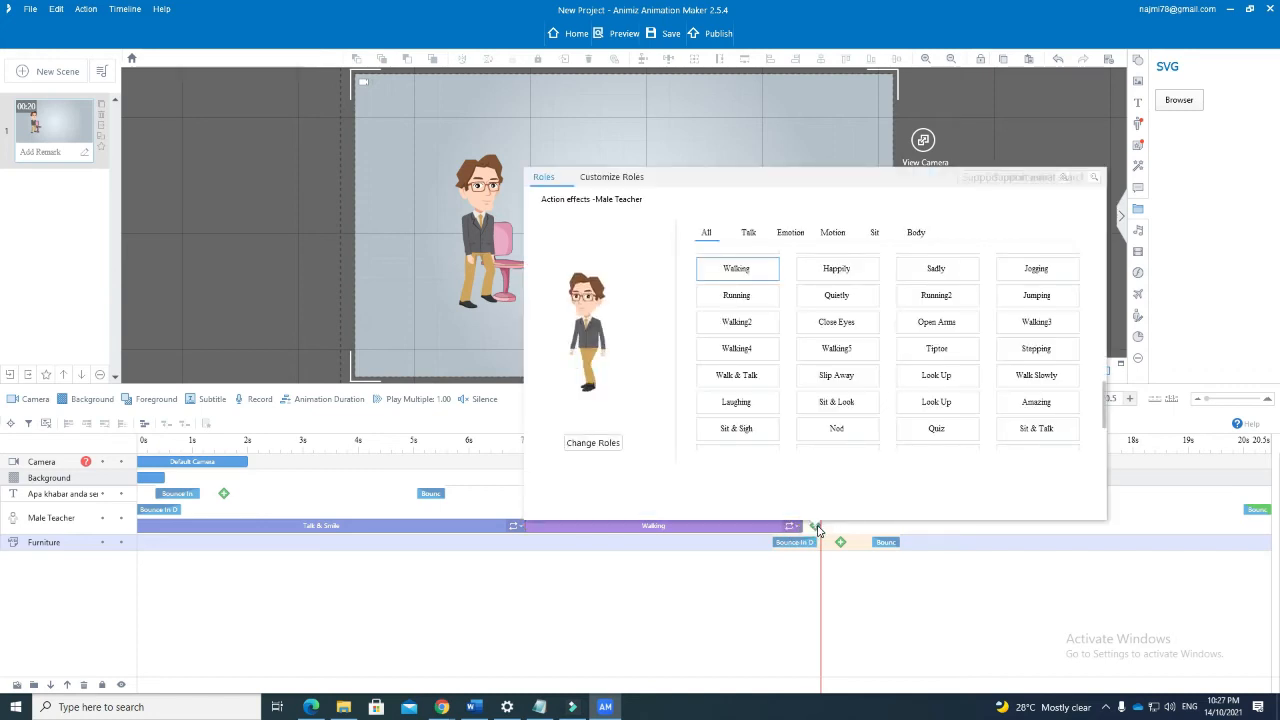
click(876, 234)
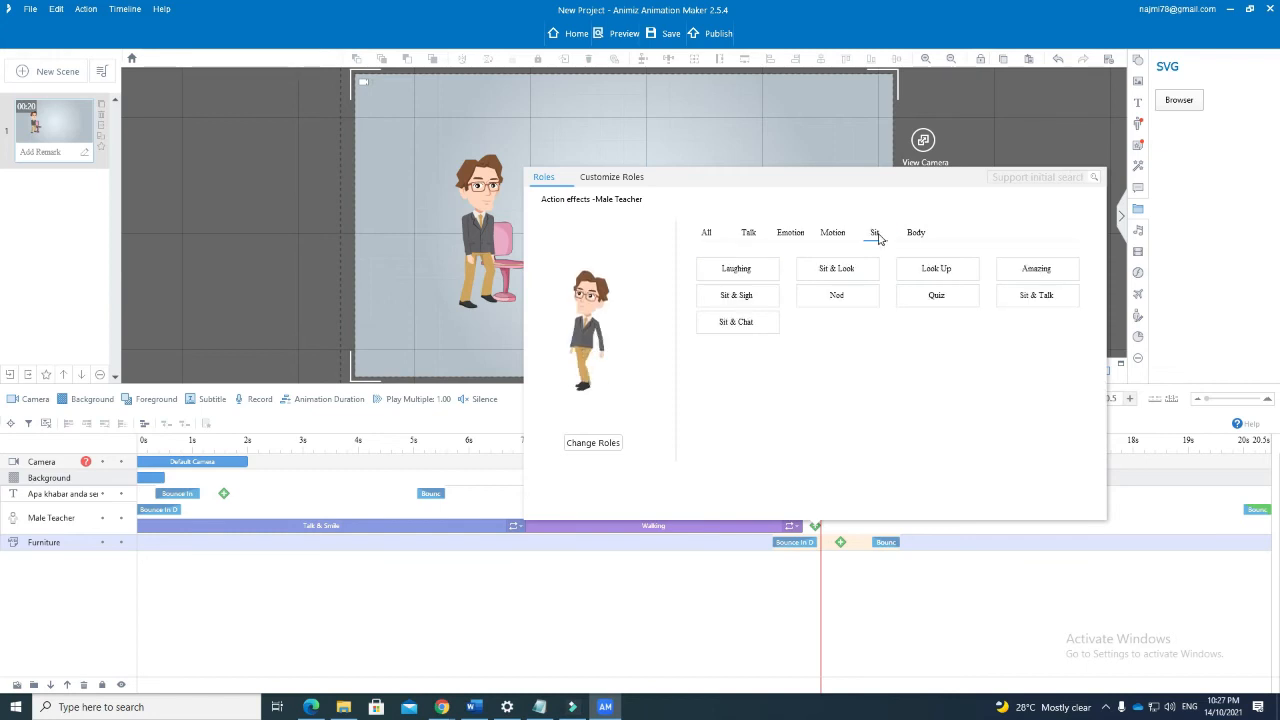
click(764, 276)
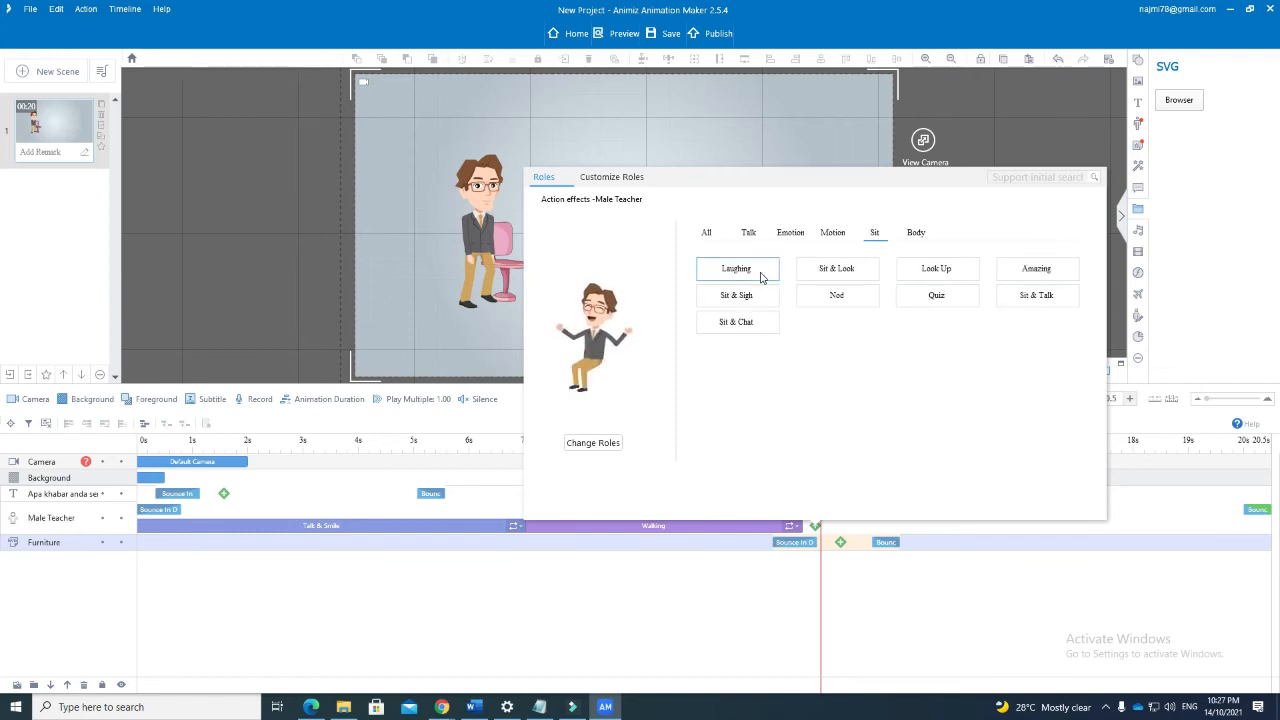
click(762, 296)
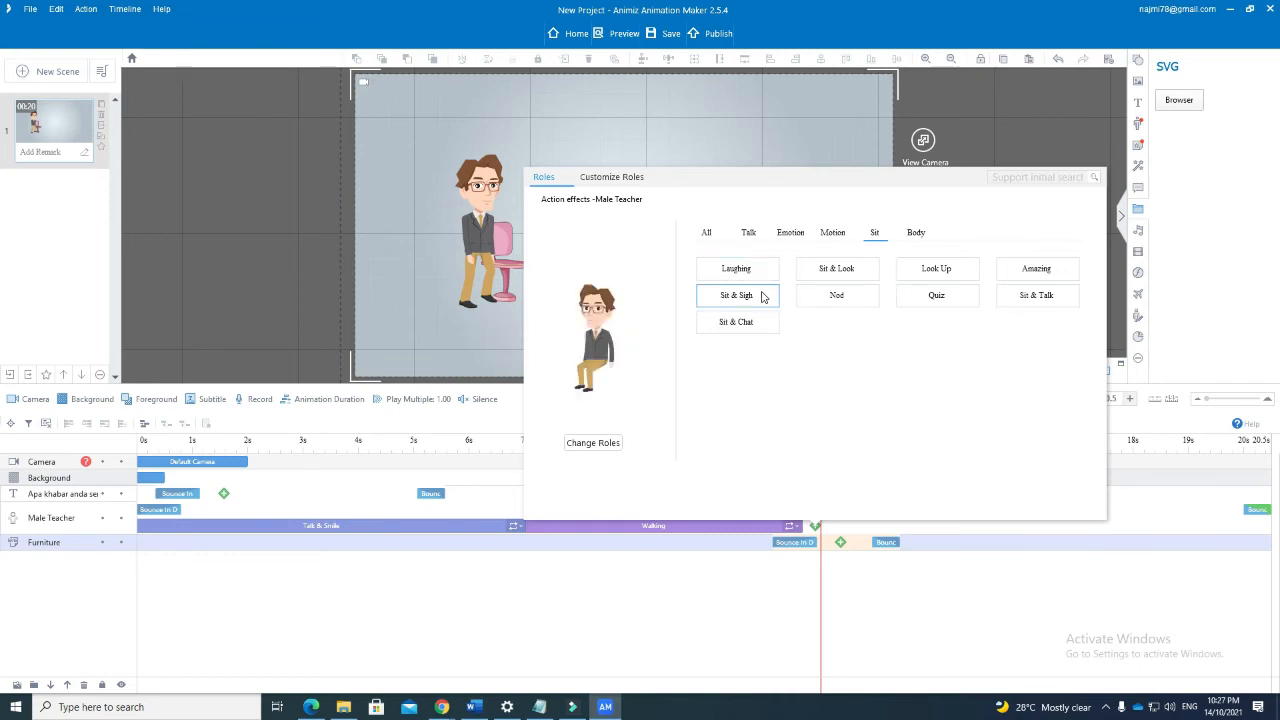
click(815, 298)
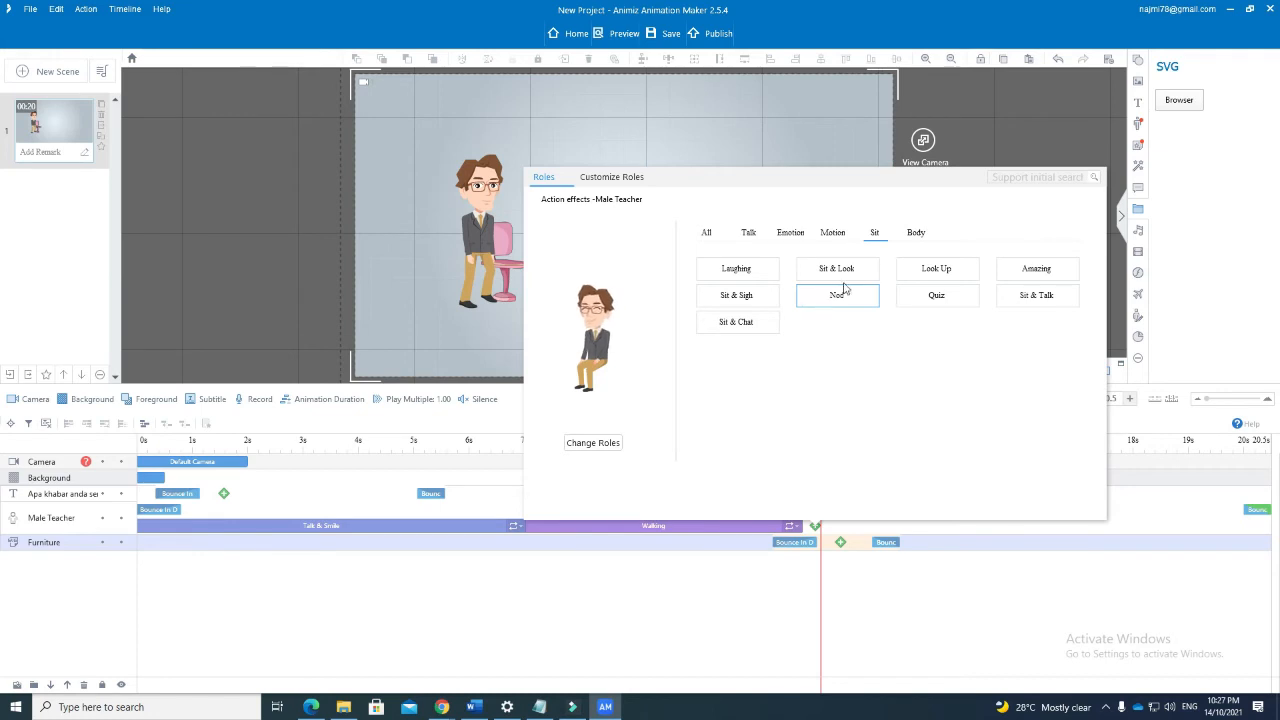
click(846, 278)
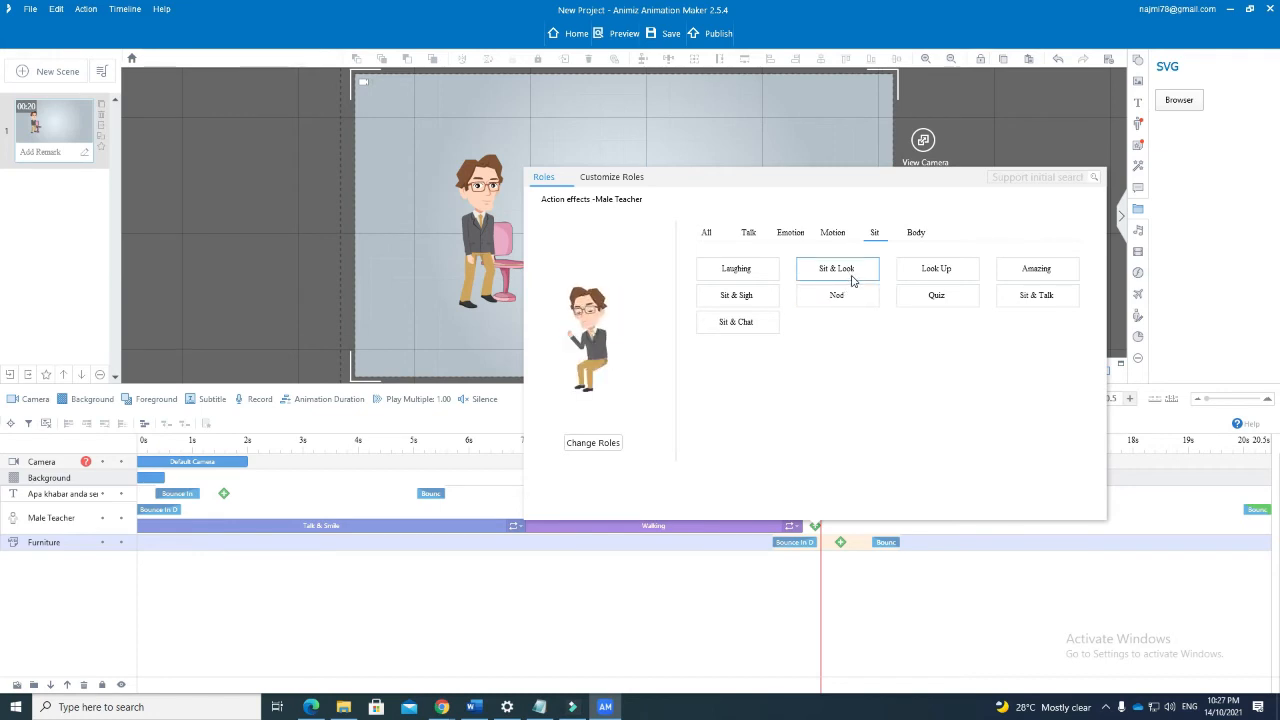
click(912, 301)
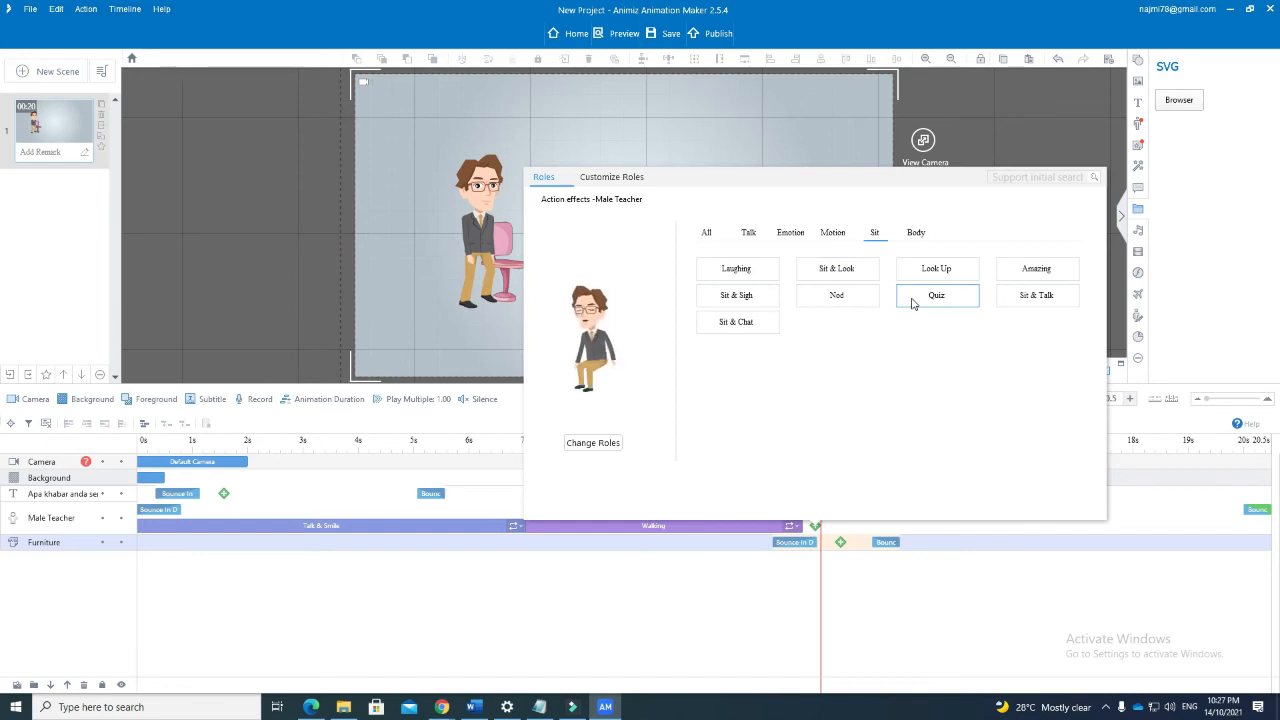
click(1015, 300)
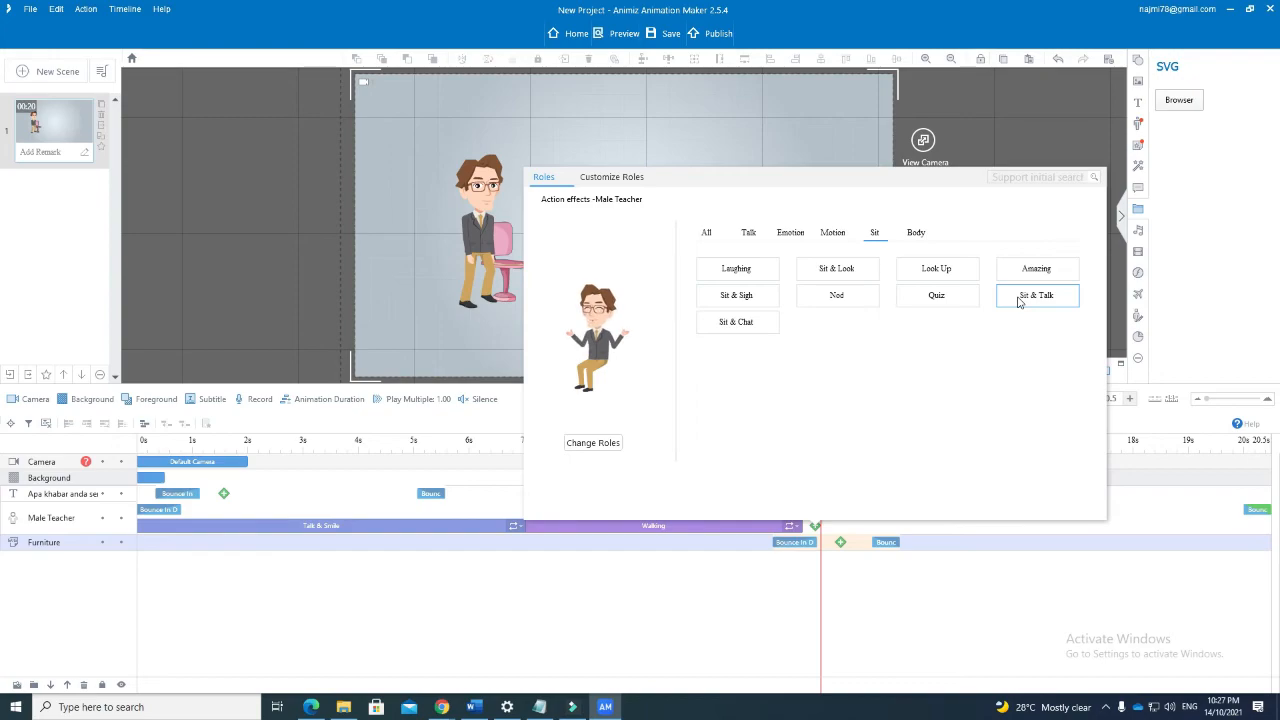
double_click(1018, 300)
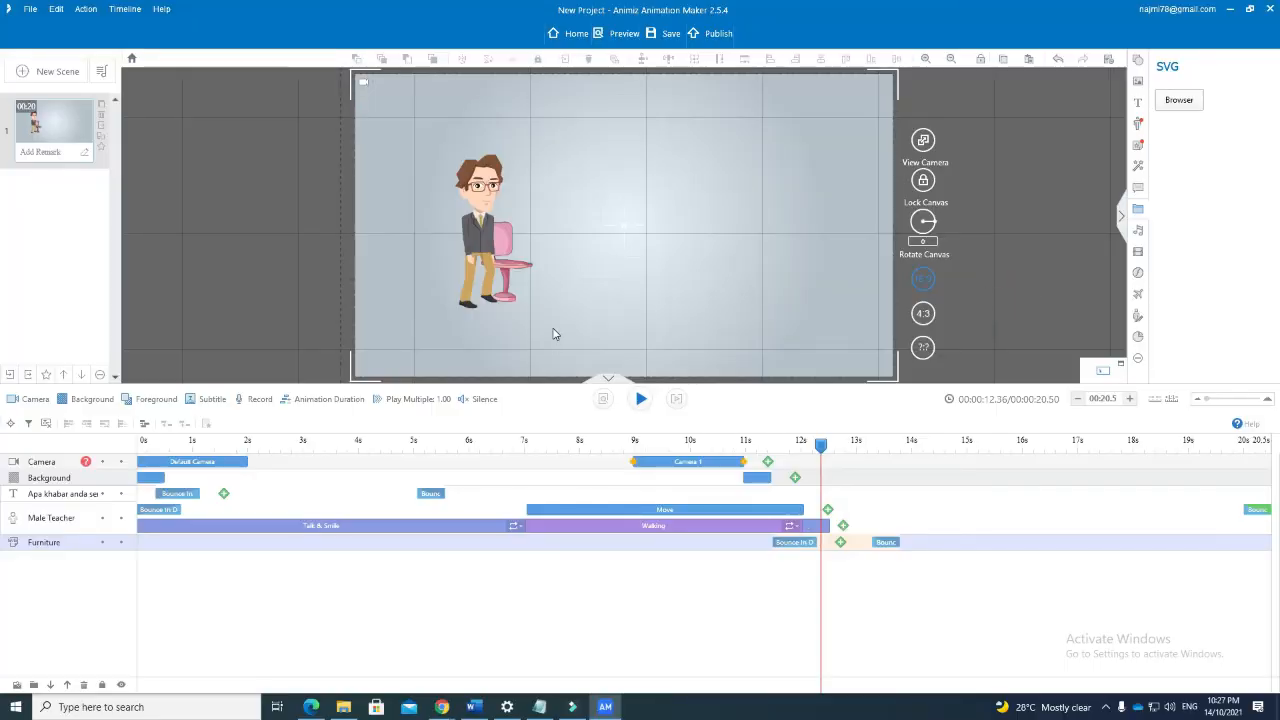
Step: Move the pink chair beneath the seated teacher, to about X 1252, Y 97, with the playhead at about 12.1 s
mouse_move(821, 449)
mouse_down()
mouse_move(794, 453)
mouse_move(810, 455)
mouse_up()
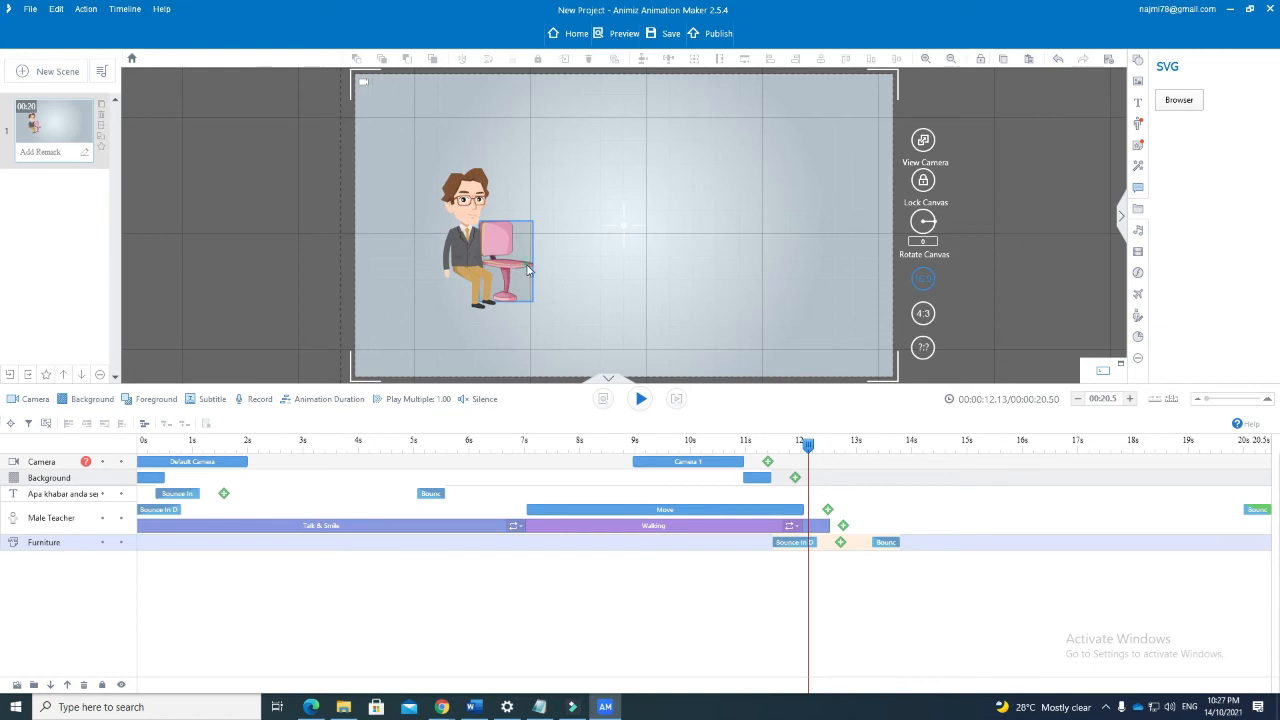
click(527, 270)
drag(512, 270, 473, 280)
mouse_move(818, 457)
mouse_down()
mouse_move(669, 450)
mouse_move(811, 465)
mouse_up()
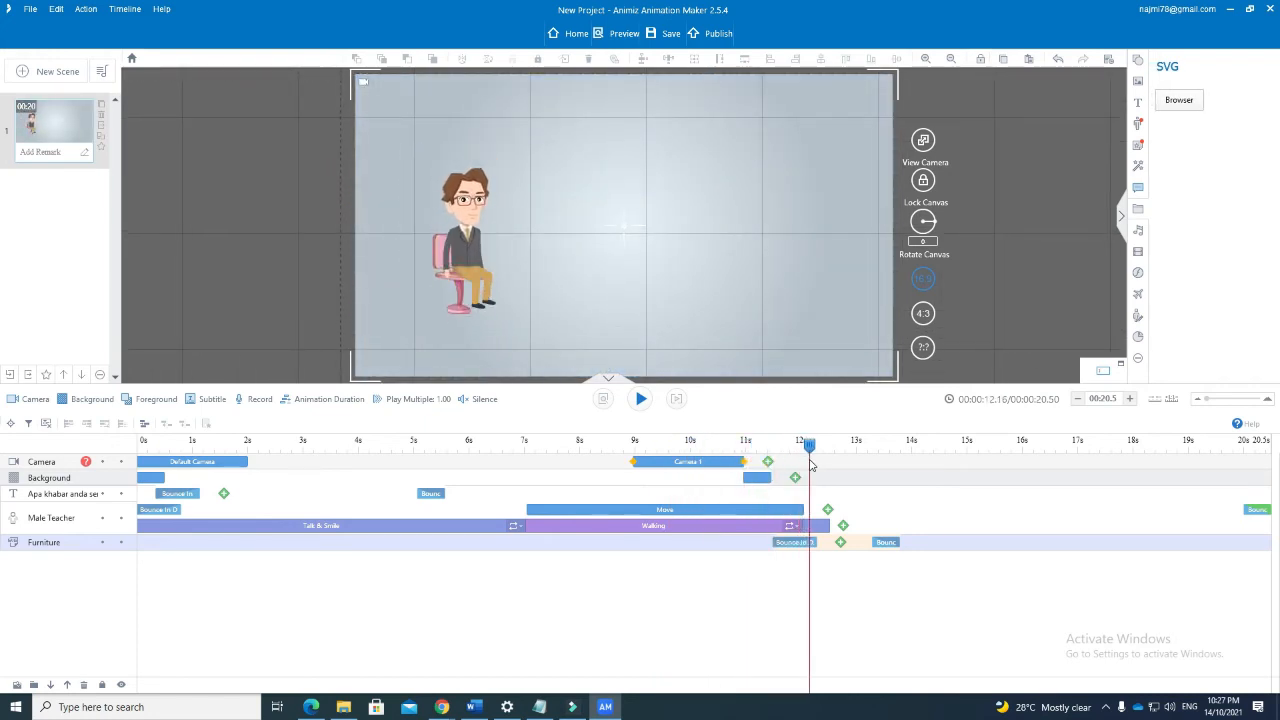
Step: Nudge the pink chair up to about Y 84 so its base lines up with the teacher's feet
click(460, 295)
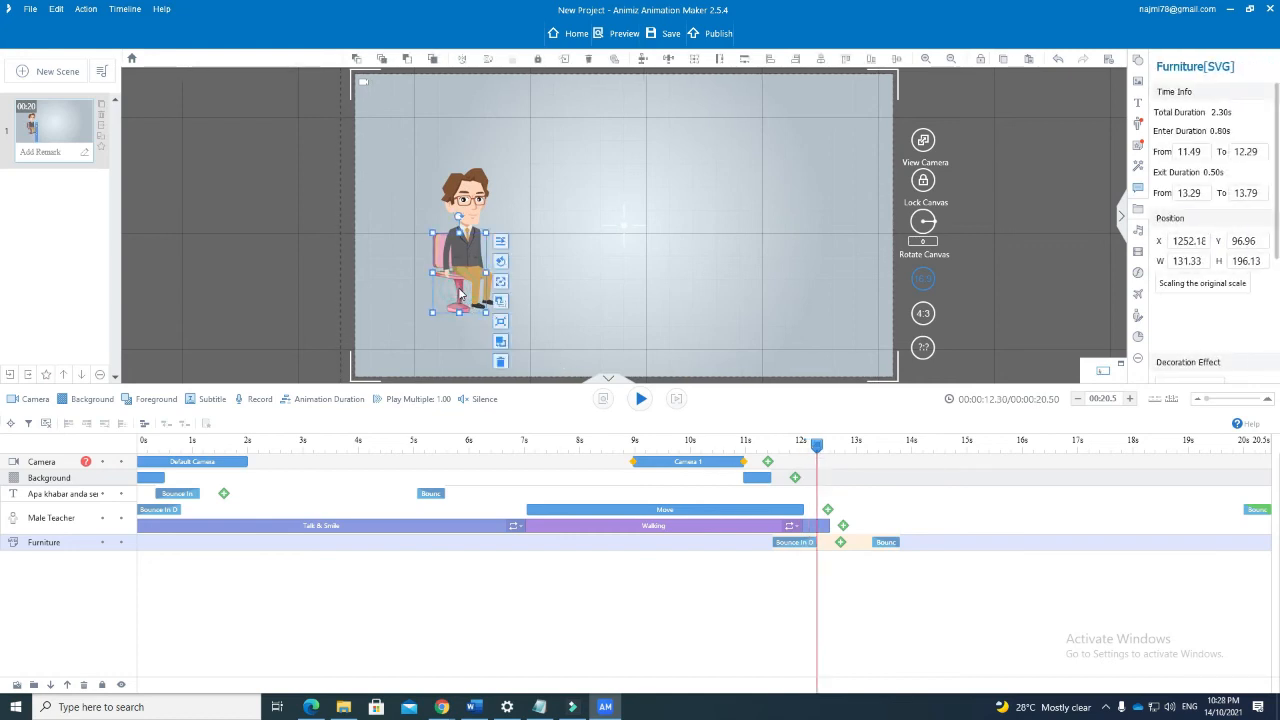
key(Up)
key(Up)
key(Up)
key(Up)
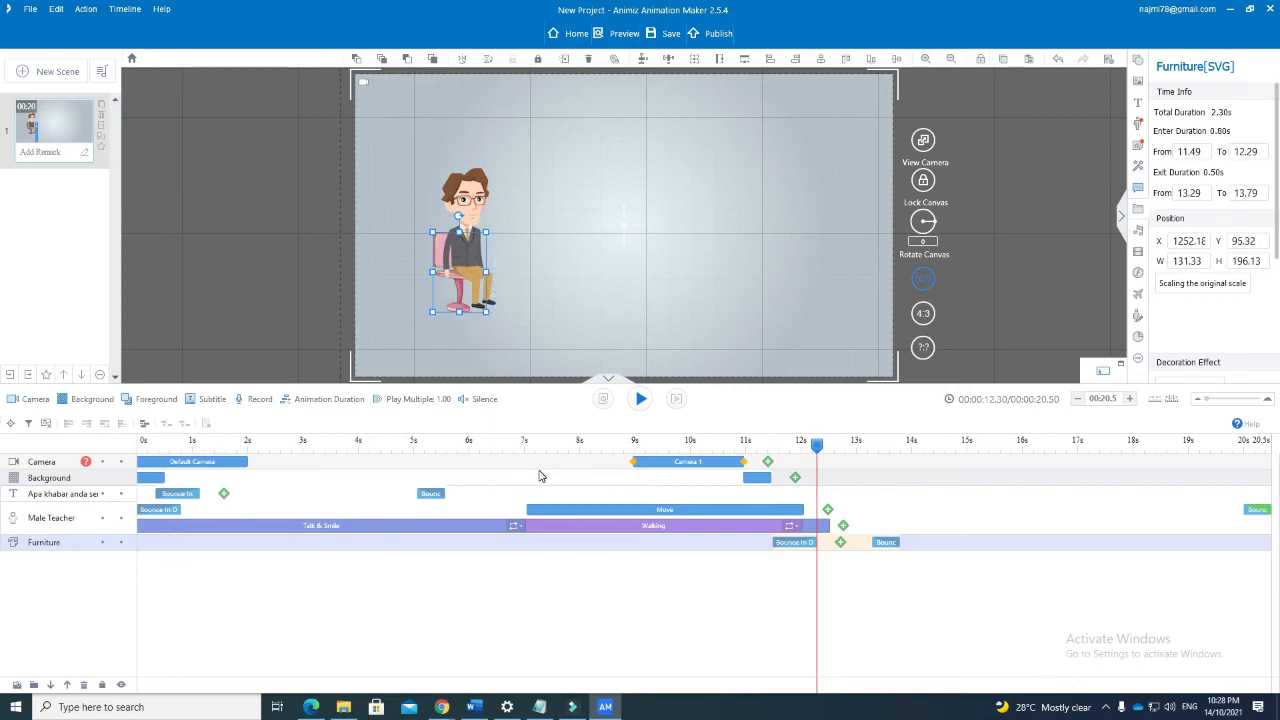
key(Up)
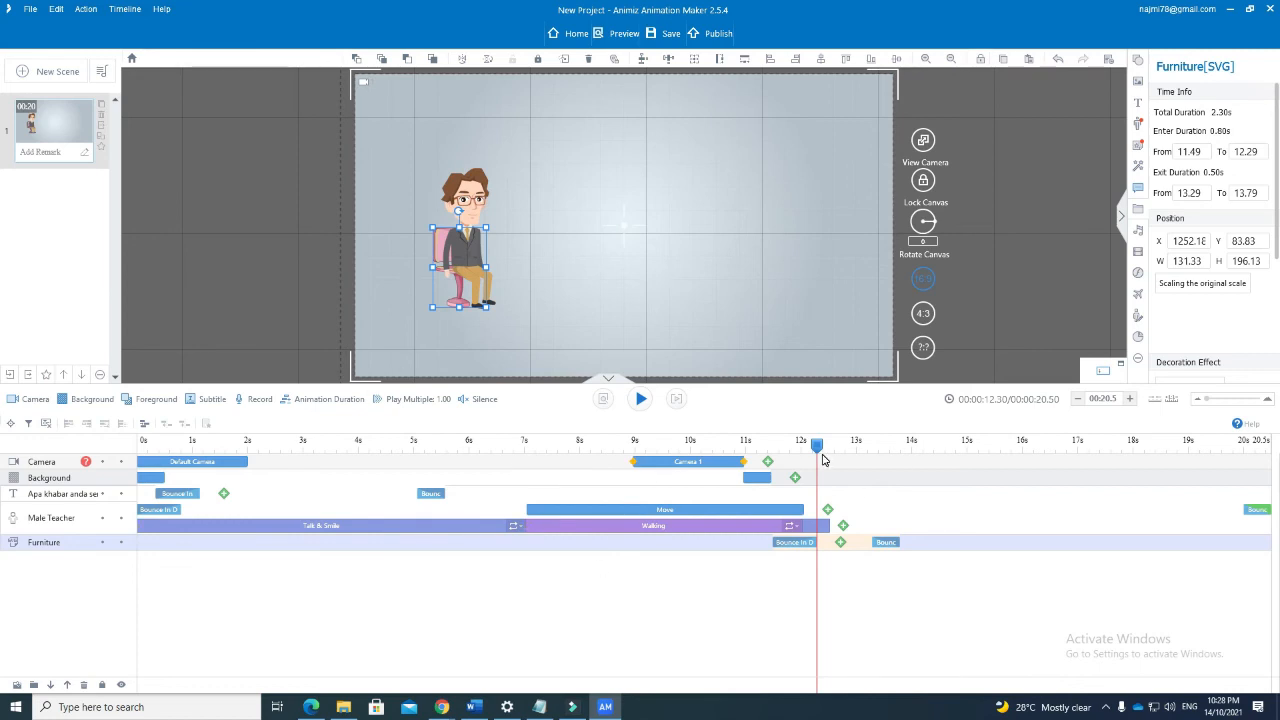
Step: Shift the chair's entrance effect earlier to start at about 10.8 s, and extend the teacher's Sit & Talk action to about 19 s
mouse_move(817, 446)
mouse_down()
mouse_move(725, 453)
mouse_move(821, 461)
mouse_up()
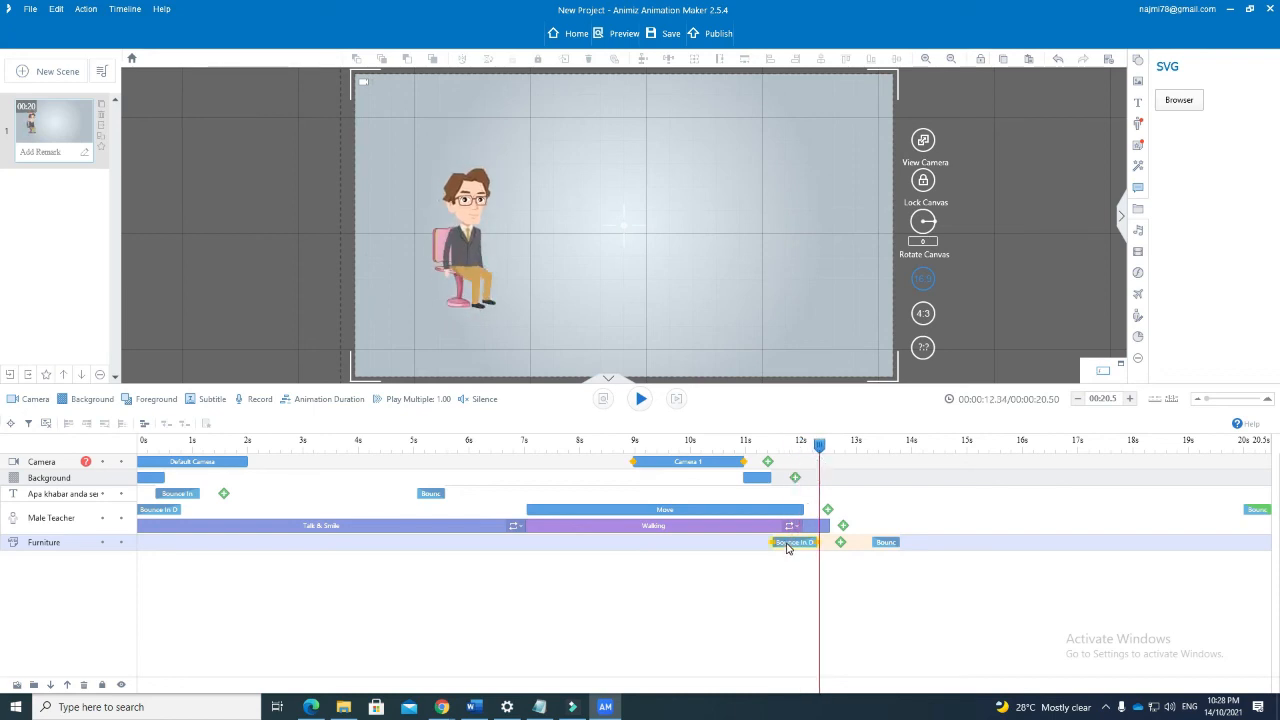
drag(787, 547, 748, 550)
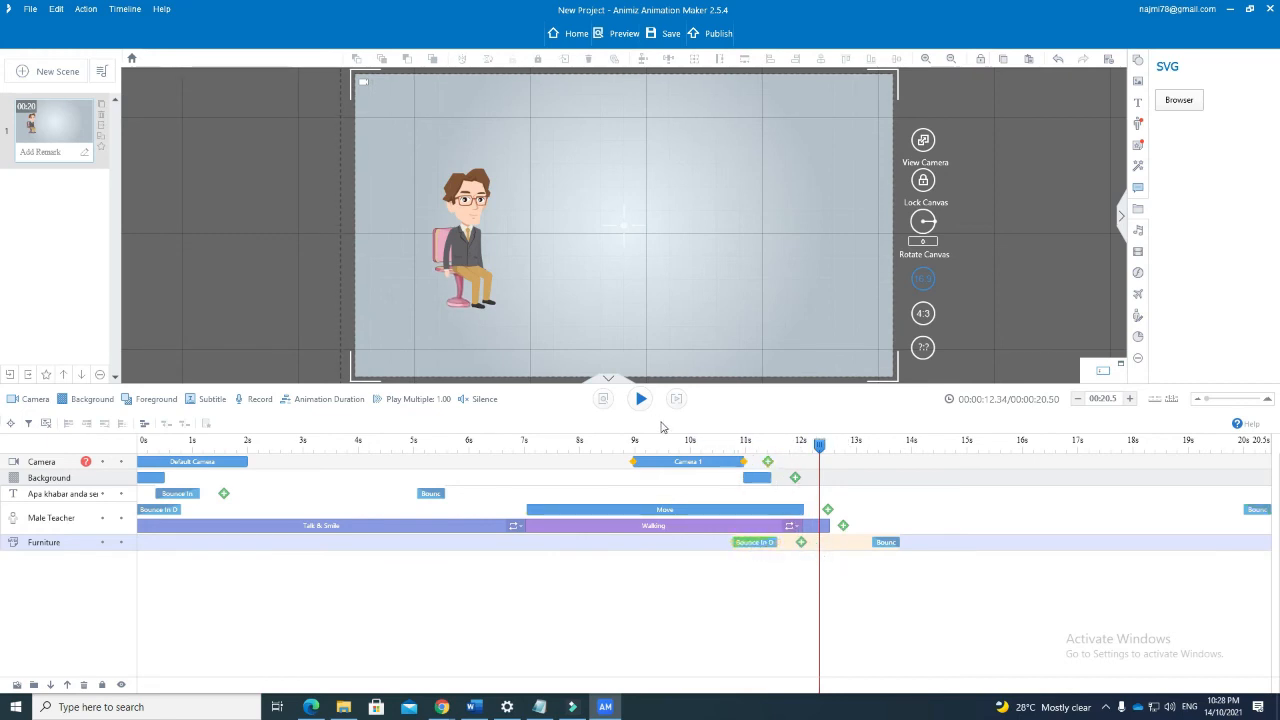
mouse_move(819, 446)
mouse_down()
mouse_move(626, 446)
mouse_move(841, 457)
mouse_up()
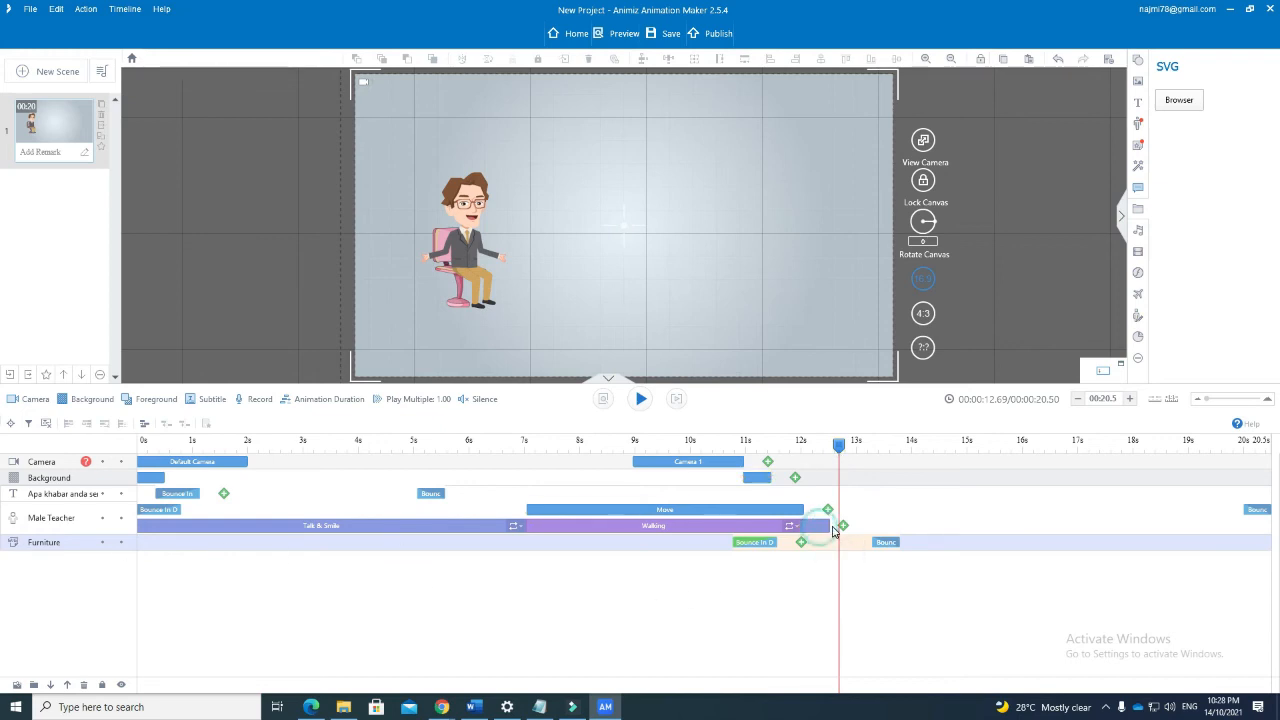
drag(831, 530, 1192, 530)
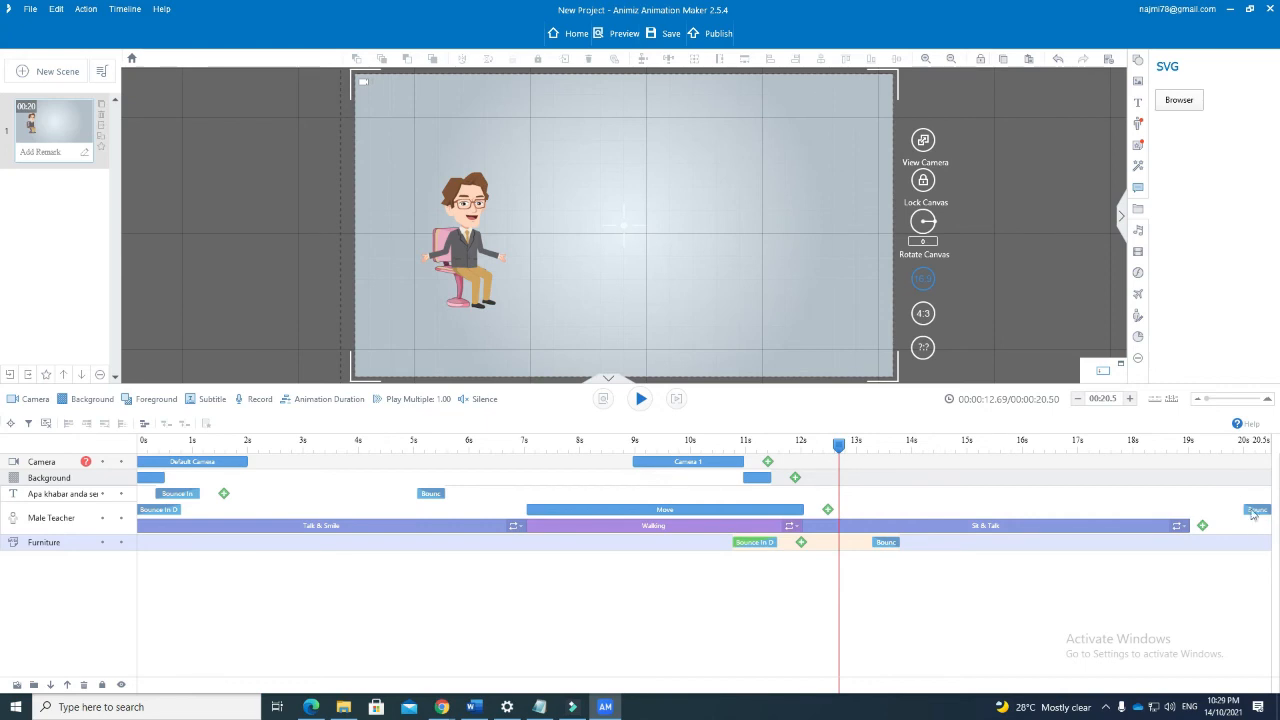
Step: Extend the scene's total duration to 25 seconds
click(1129, 399)
click(1129, 399)
click(1129, 399)
click(1129, 399)
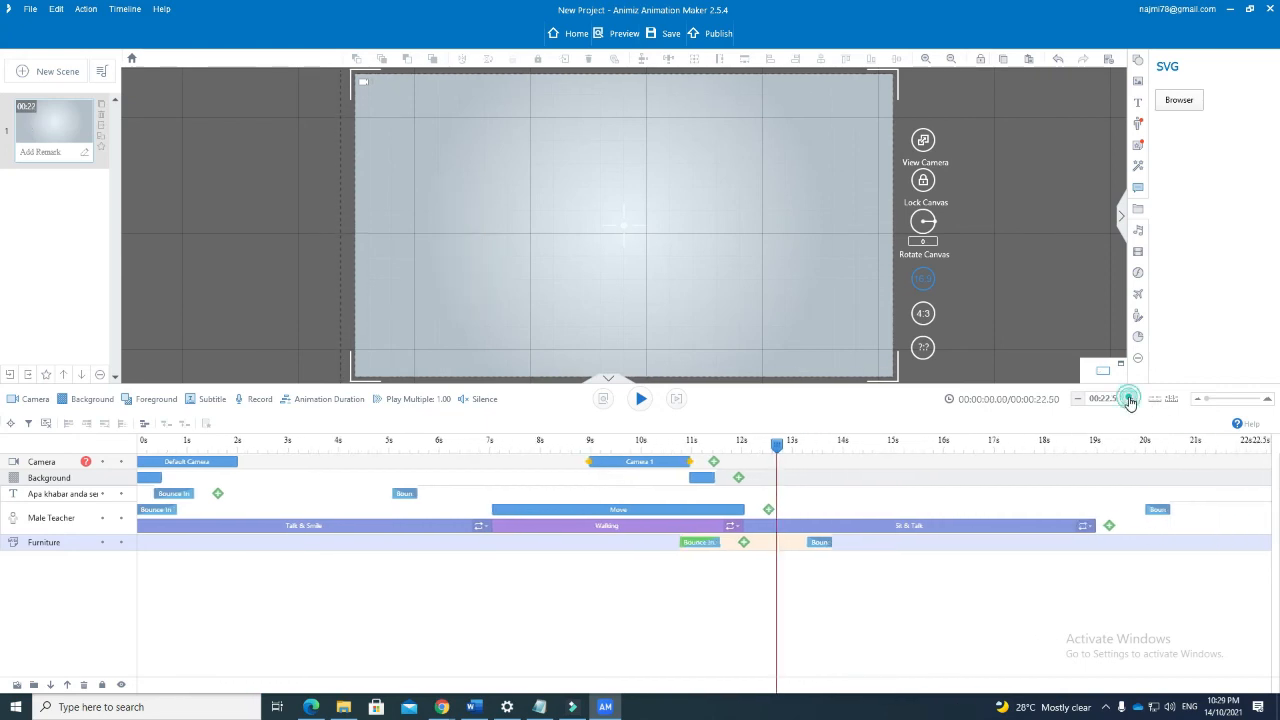
click(1129, 399)
click(1129, 399)
click(1129, 399)
click(1129, 399)
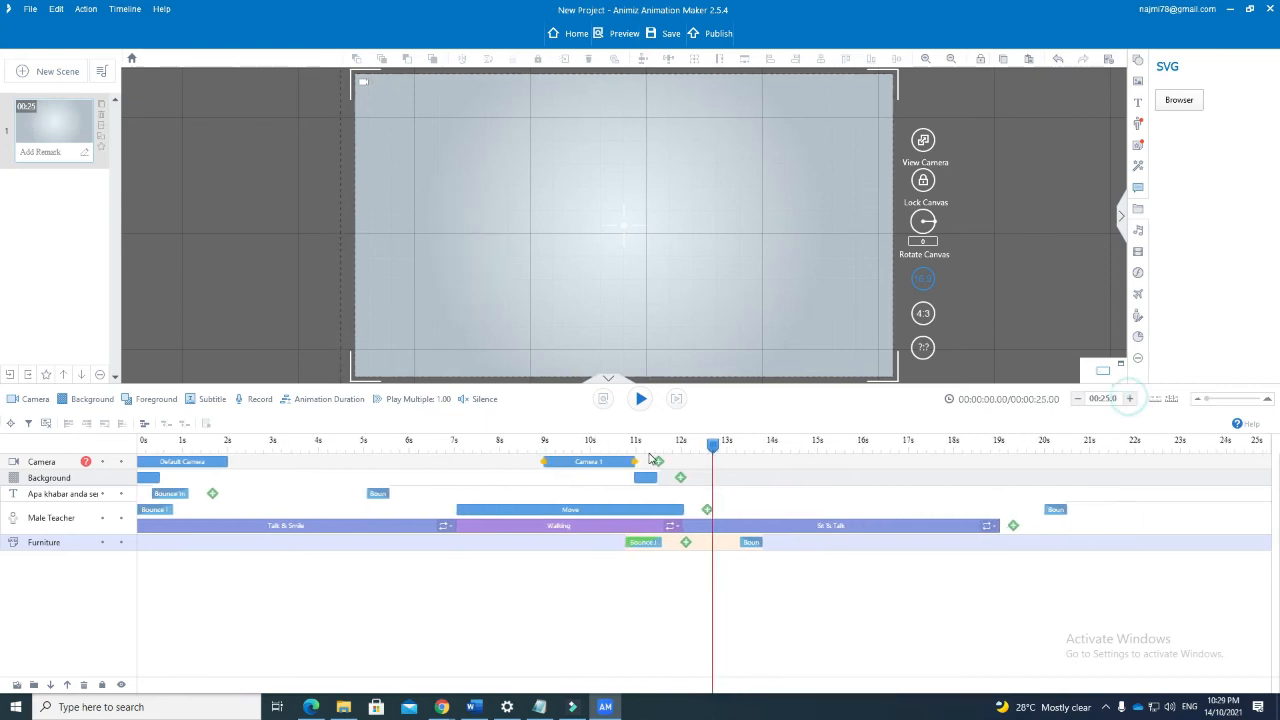
Step: Move the chair's exit effect to about 20 s, matching the teacher's exit, and extend Sit & Talk to about 20.5 s
click(701, 445)
drag(766, 461, 864, 471)
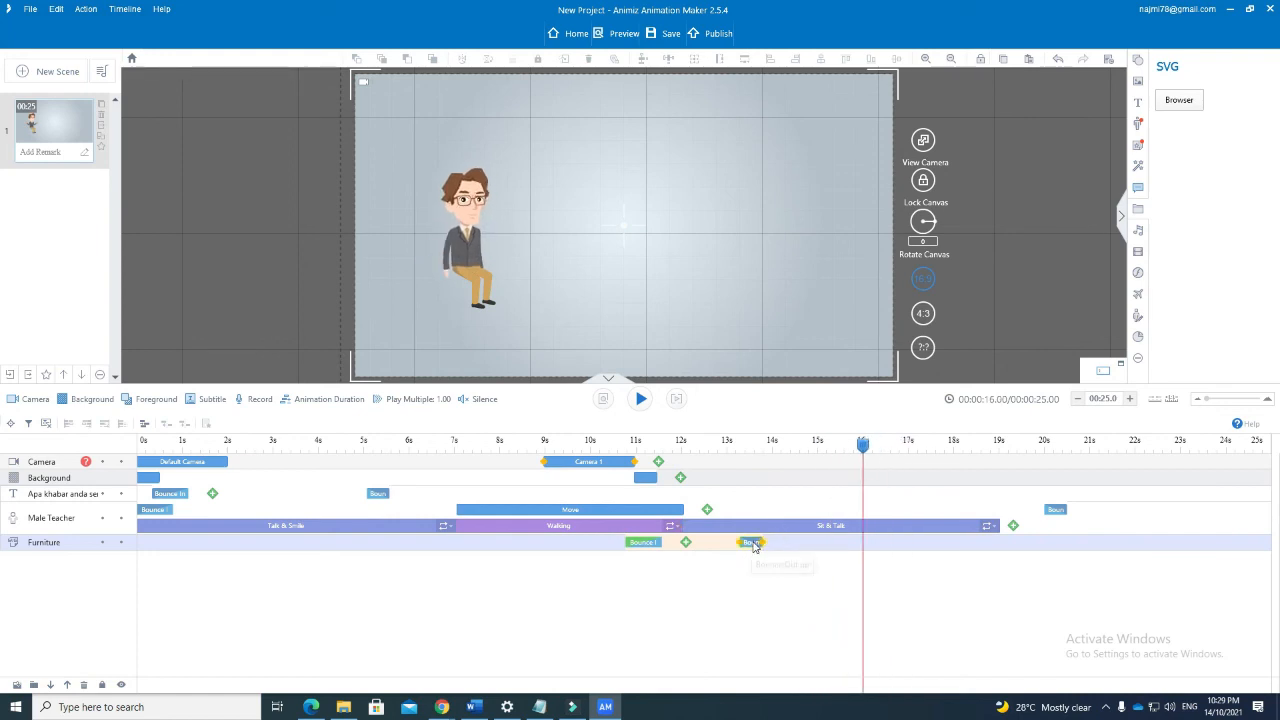
drag(752, 542, 1060, 542)
mouse_move(1054, 541)
mouse_down()
mouse_move(1001, 526)
mouse_move(1071, 528)
mouse_up()
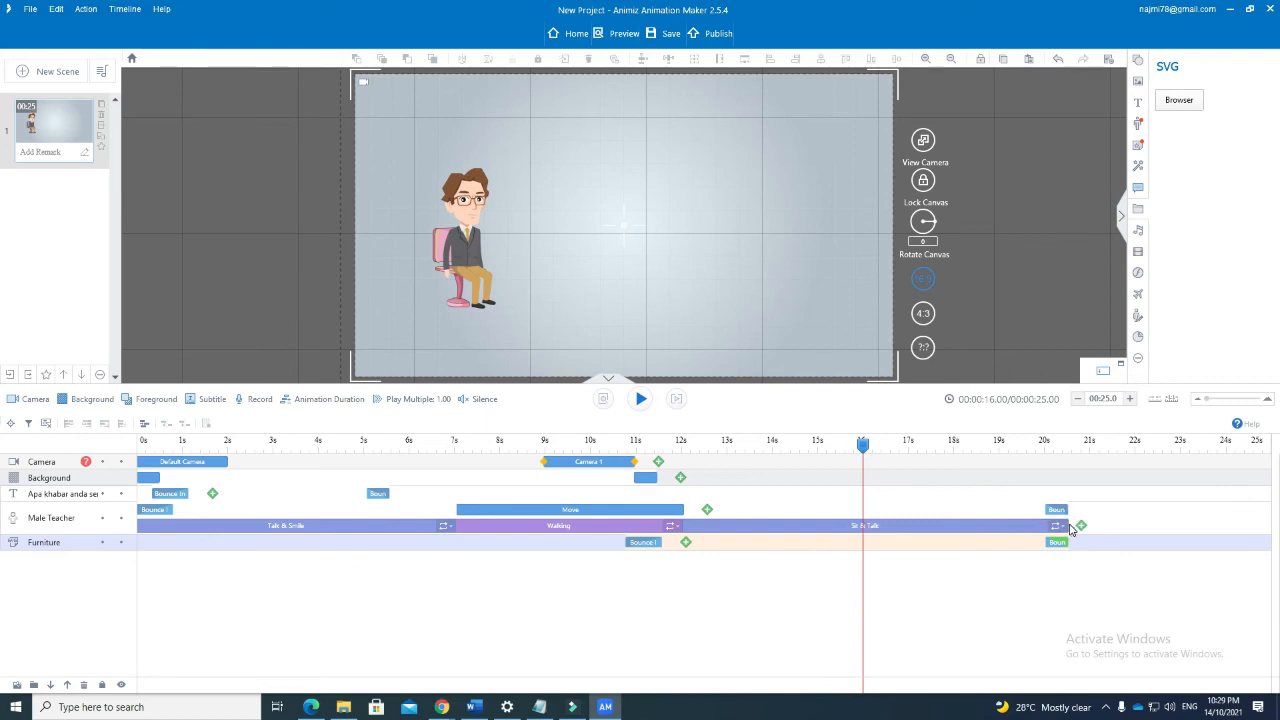
Step: Add a text box beside the seated teacher at 13.5 s and set its text color to black
drag(866, 446, 752, 467)
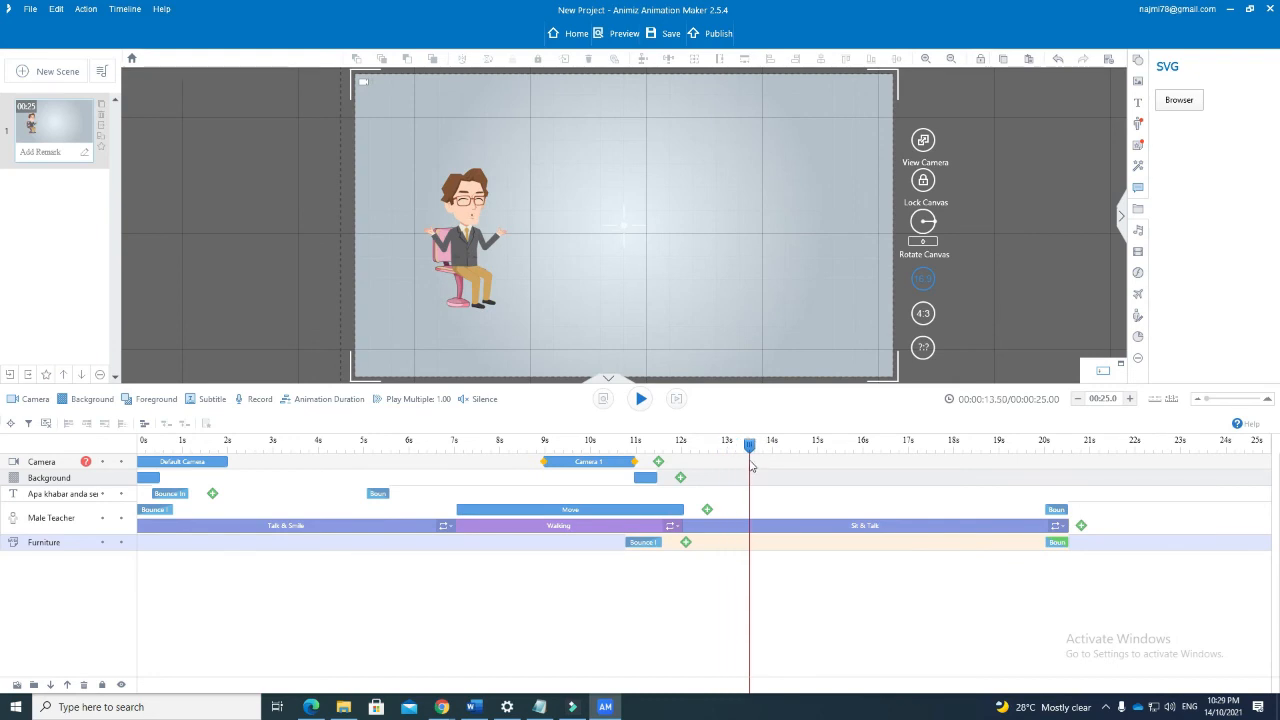
click(1137, 107)
click(1165, 101)
click(560, 229)
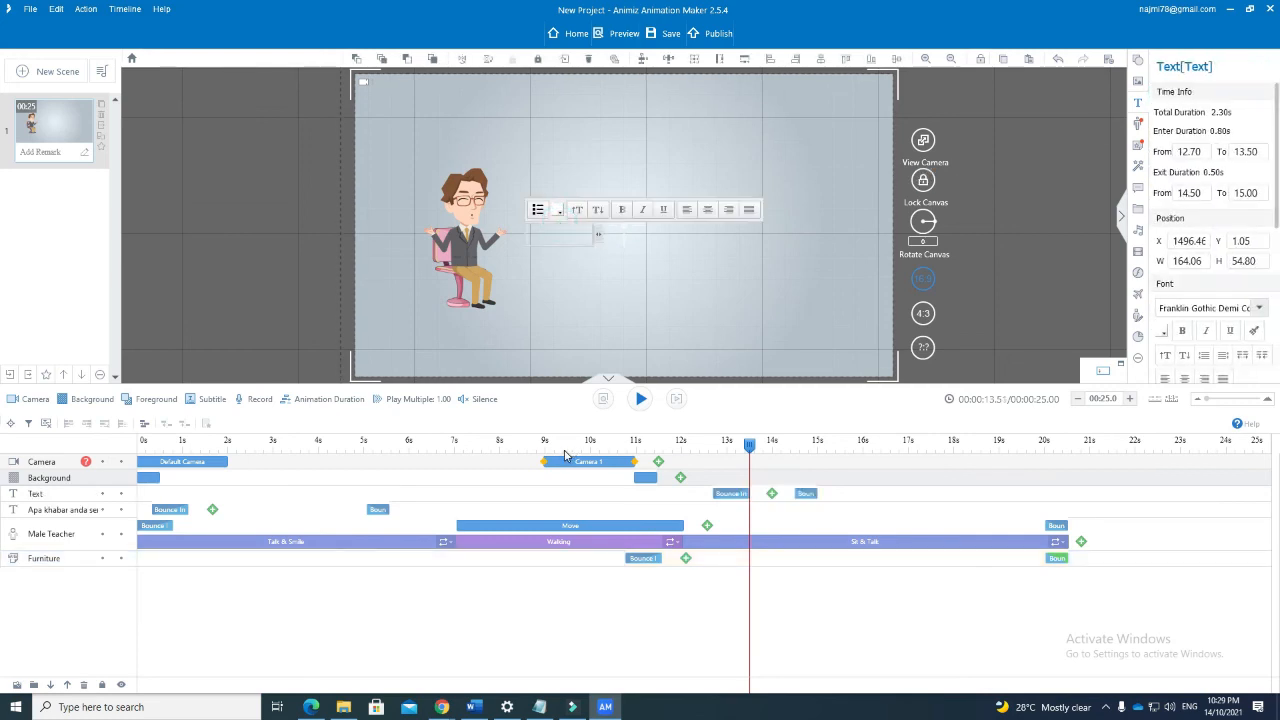
click(558, 211)
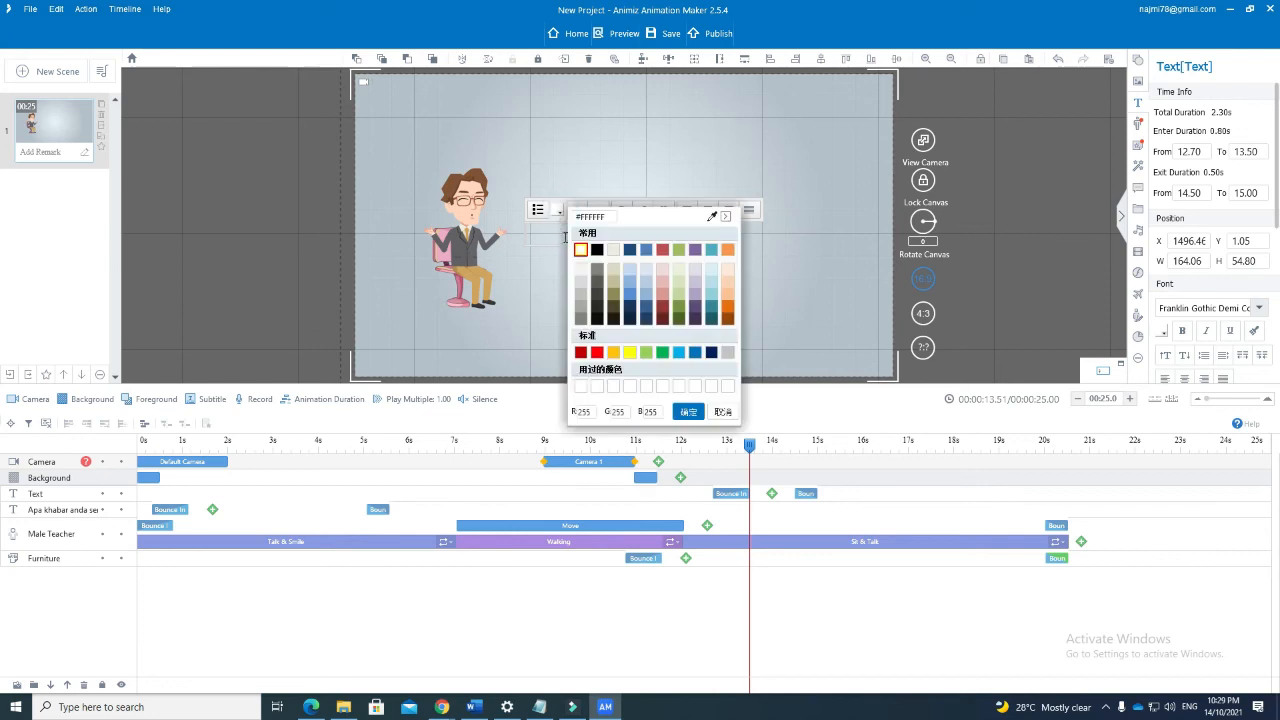
click(597, 249)
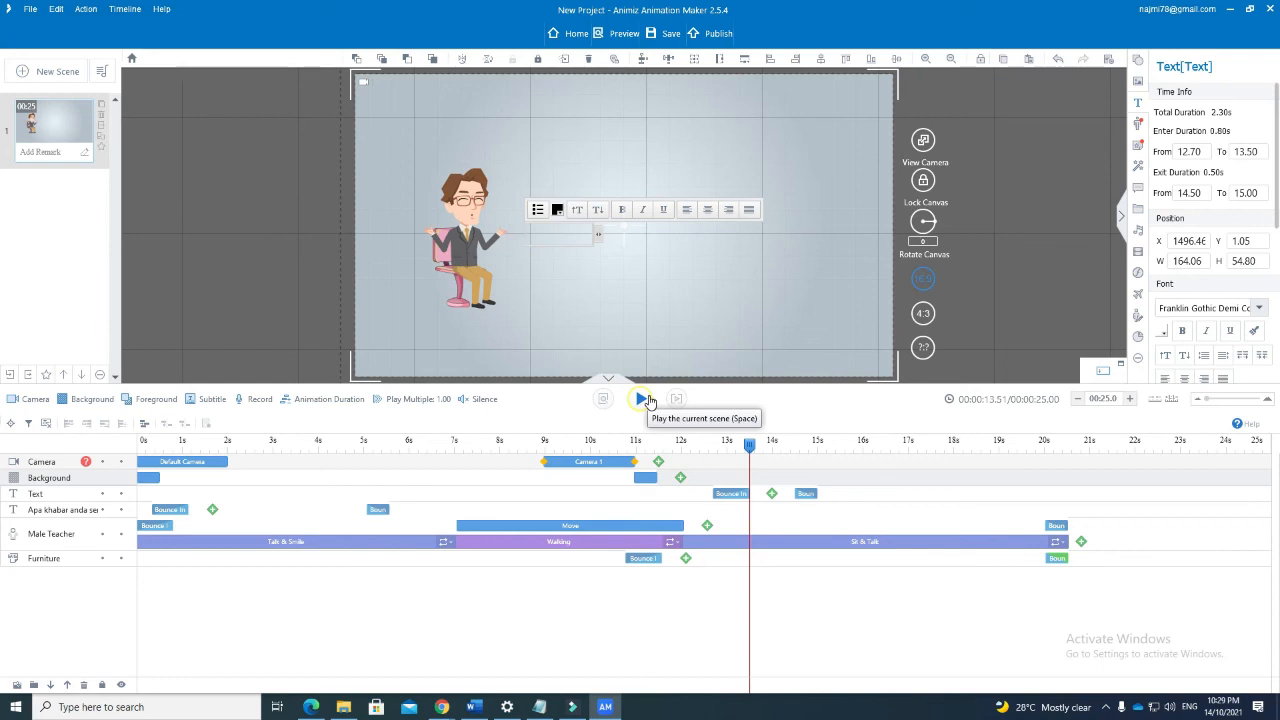
Step: Enter "Selamat Datang ke Bengkel Animiz Animation Maker" and widen the text box to about 491 so the text wraps onto two lines
text(lam)
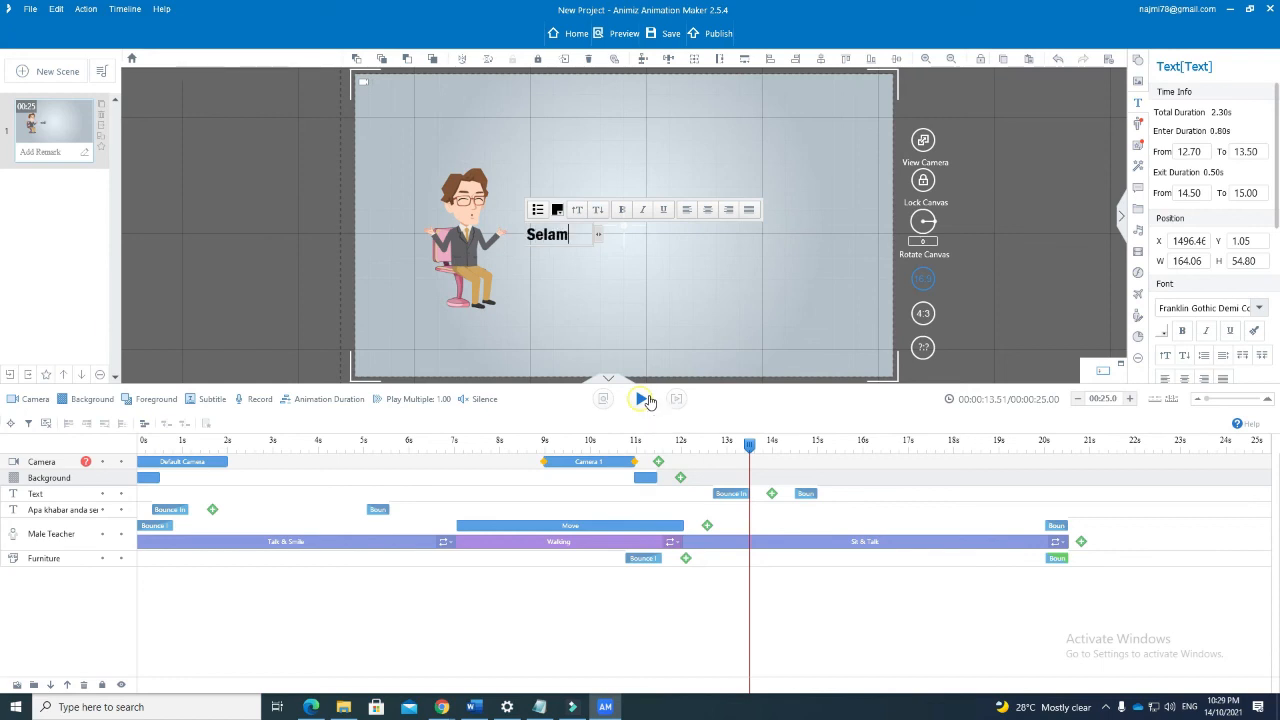
text(at Datang ke Ben)
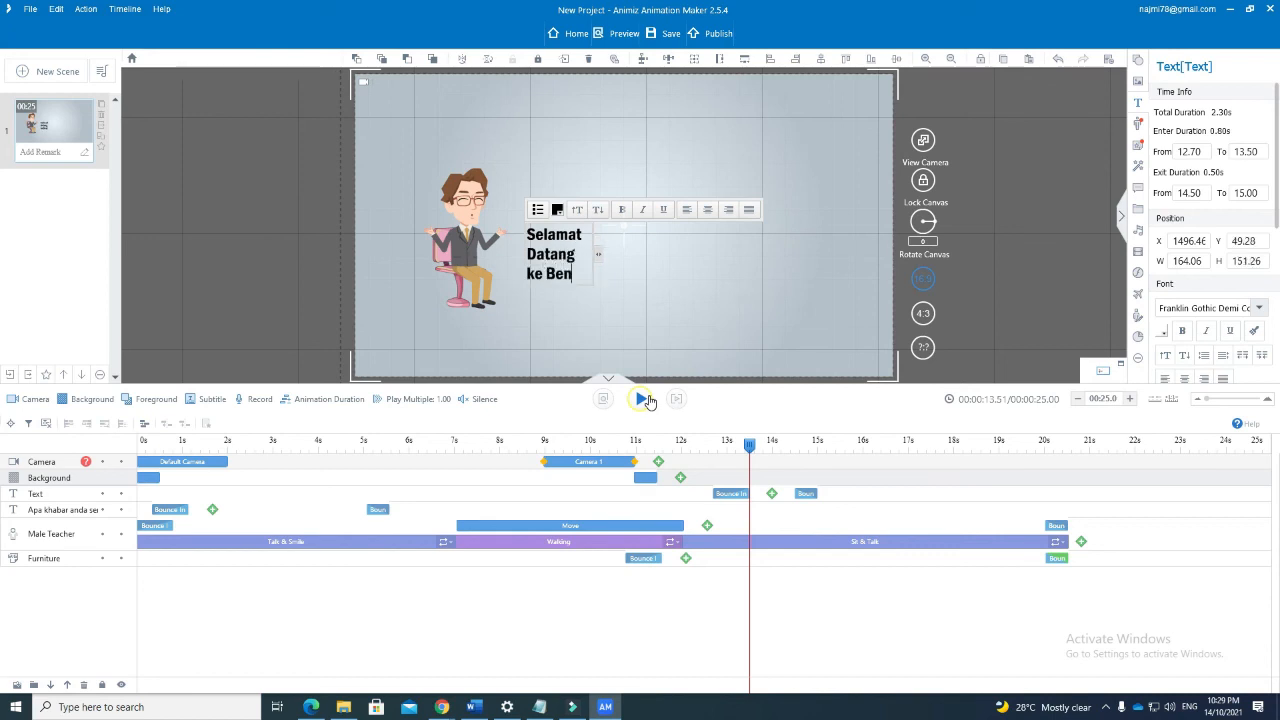
text(gkel A)
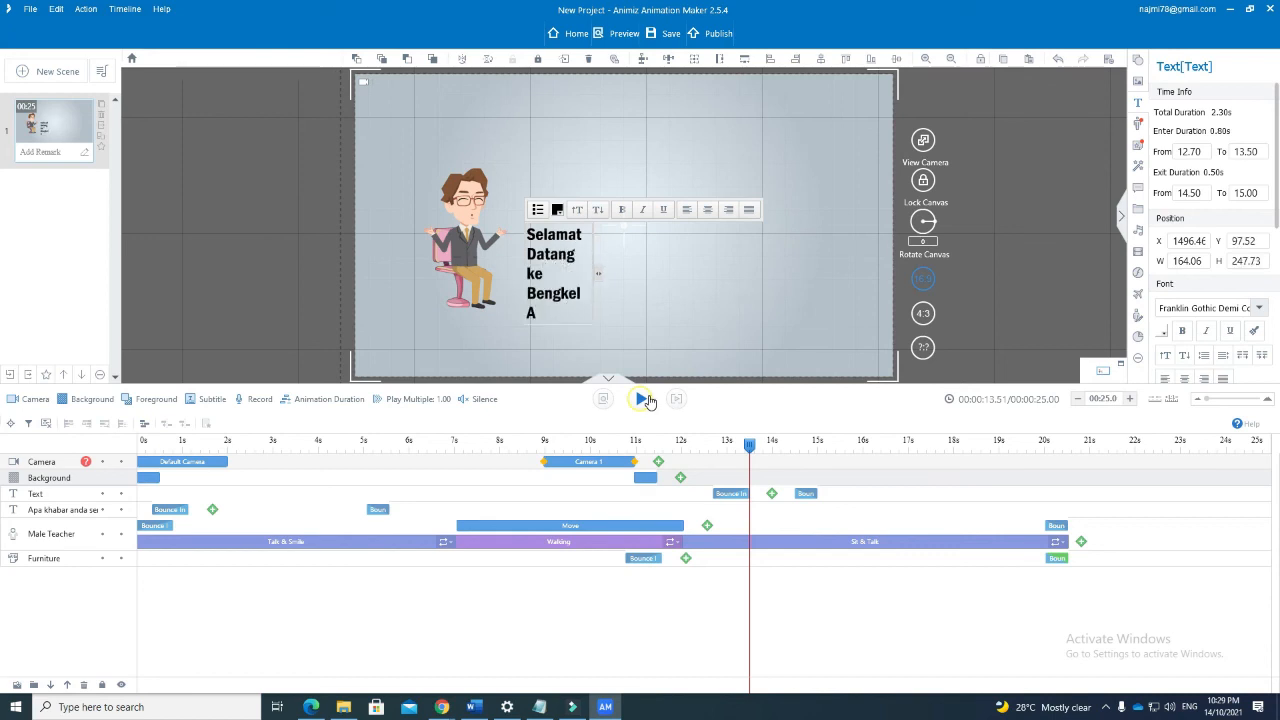
text(nimiz Animation Maker)
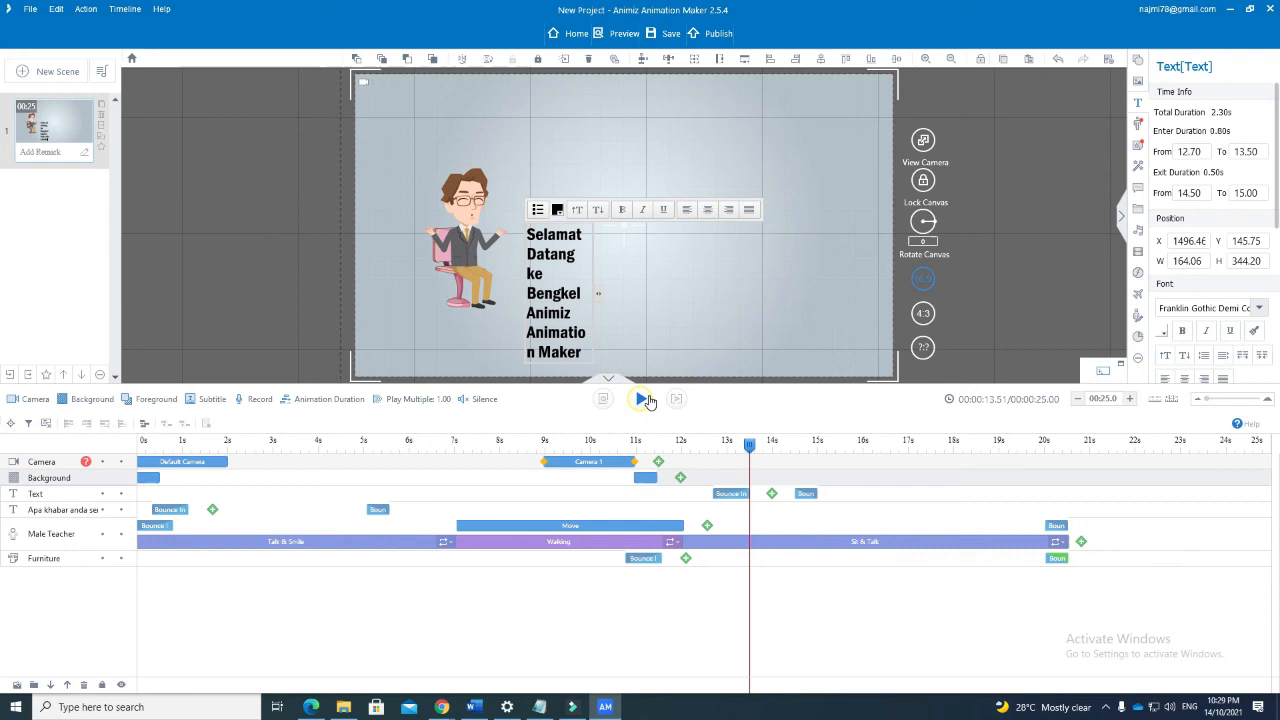
drag(601, 299, 734, 303)
click(785, 270)
click(712, 245)
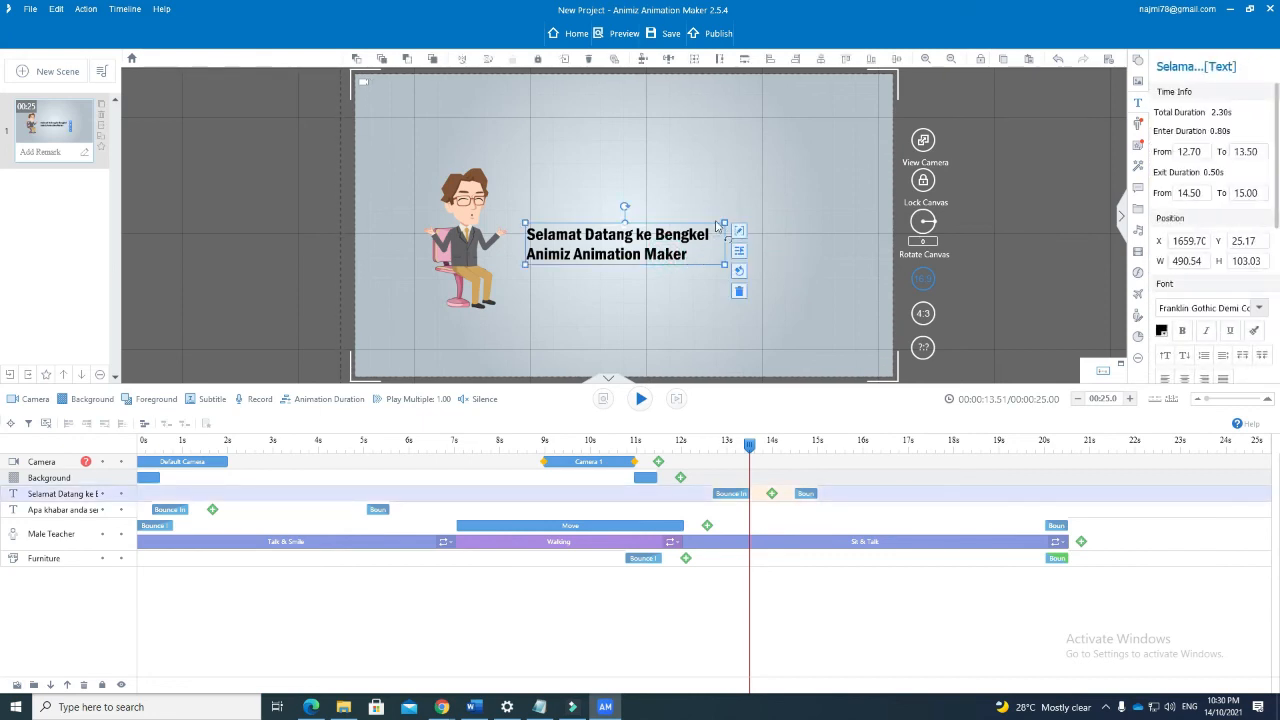
Step: Enlarge the welcome text to about 740 by 155 at about X 1788, Y -39, and return the playhead to about 12.4 s
drag(726, 228, 775, 212)
drag(703, 237, 755, 211)
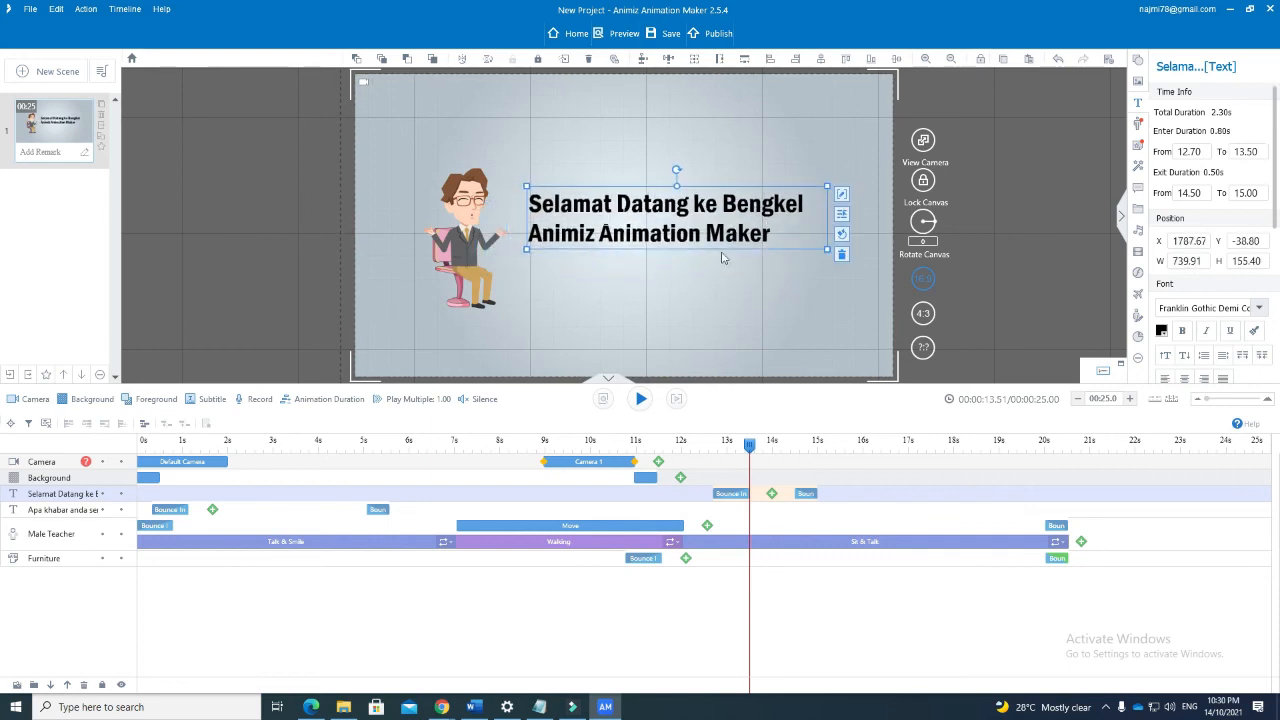
drag(750, 445, 699, 452)
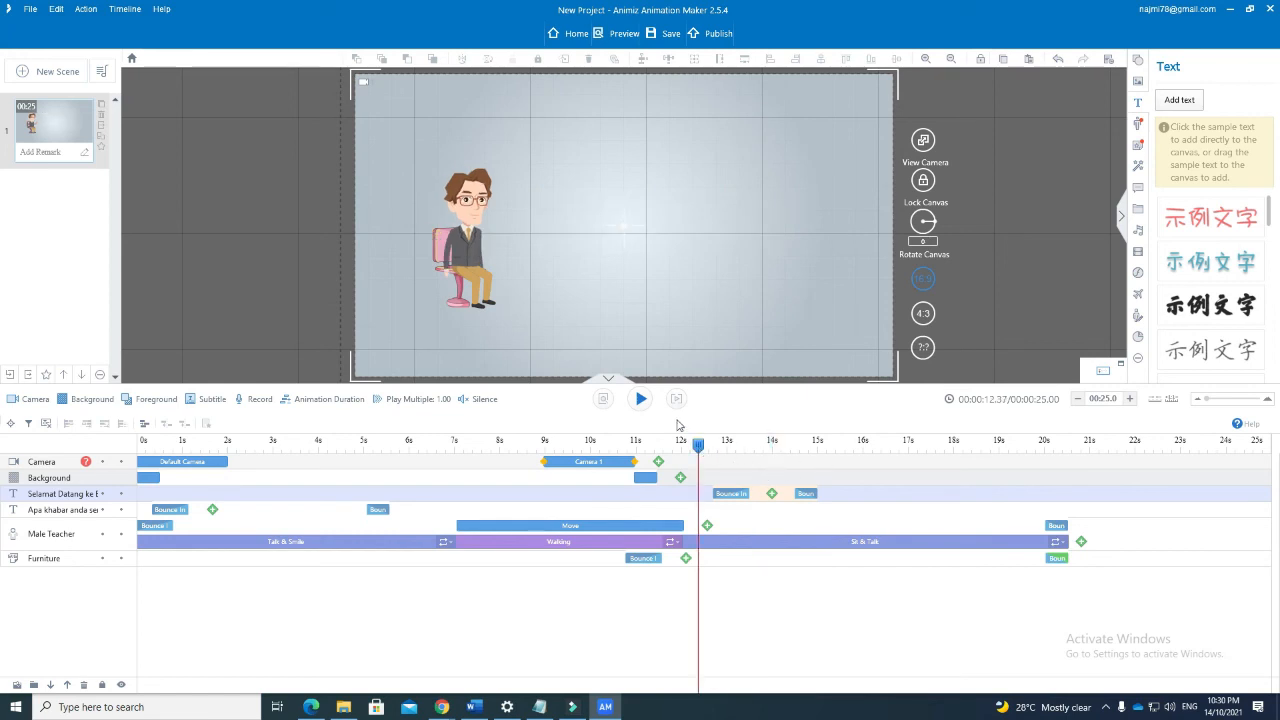
Step: Preview the welcome text's animation, and move its exit effect to about 16 s so the text stays on screen longer
click(641, 399)
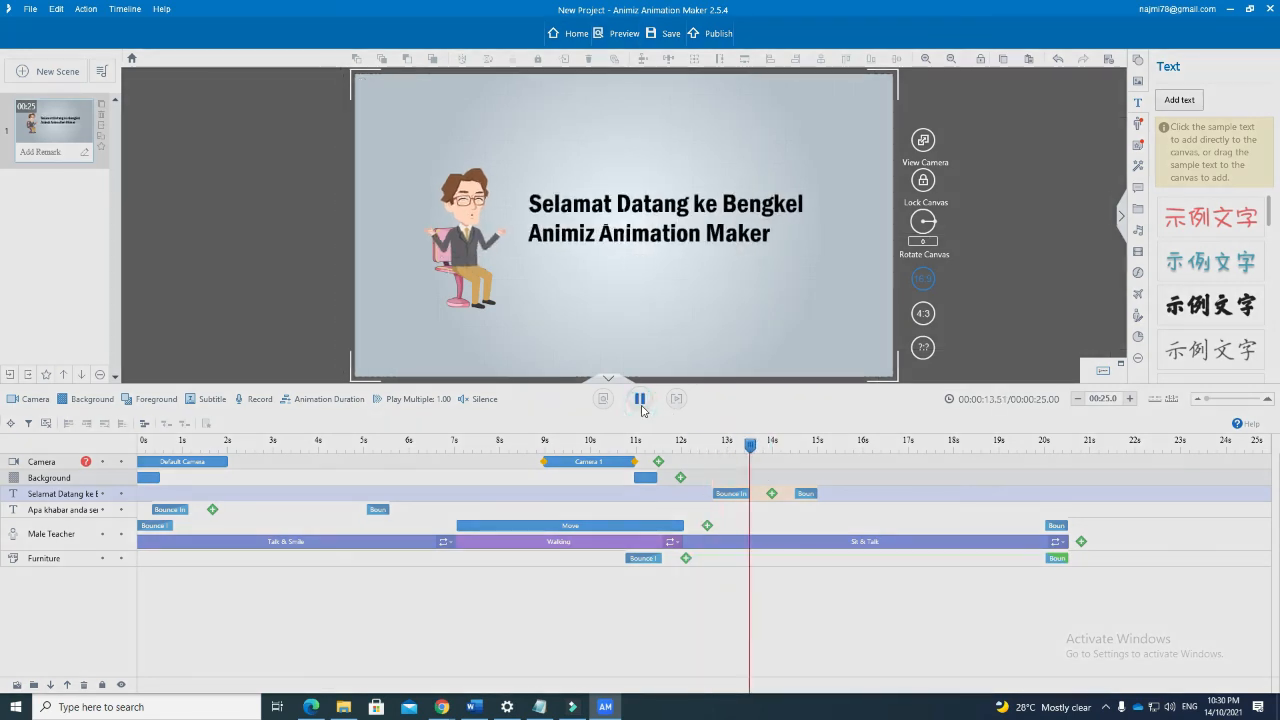
click(642, 408)
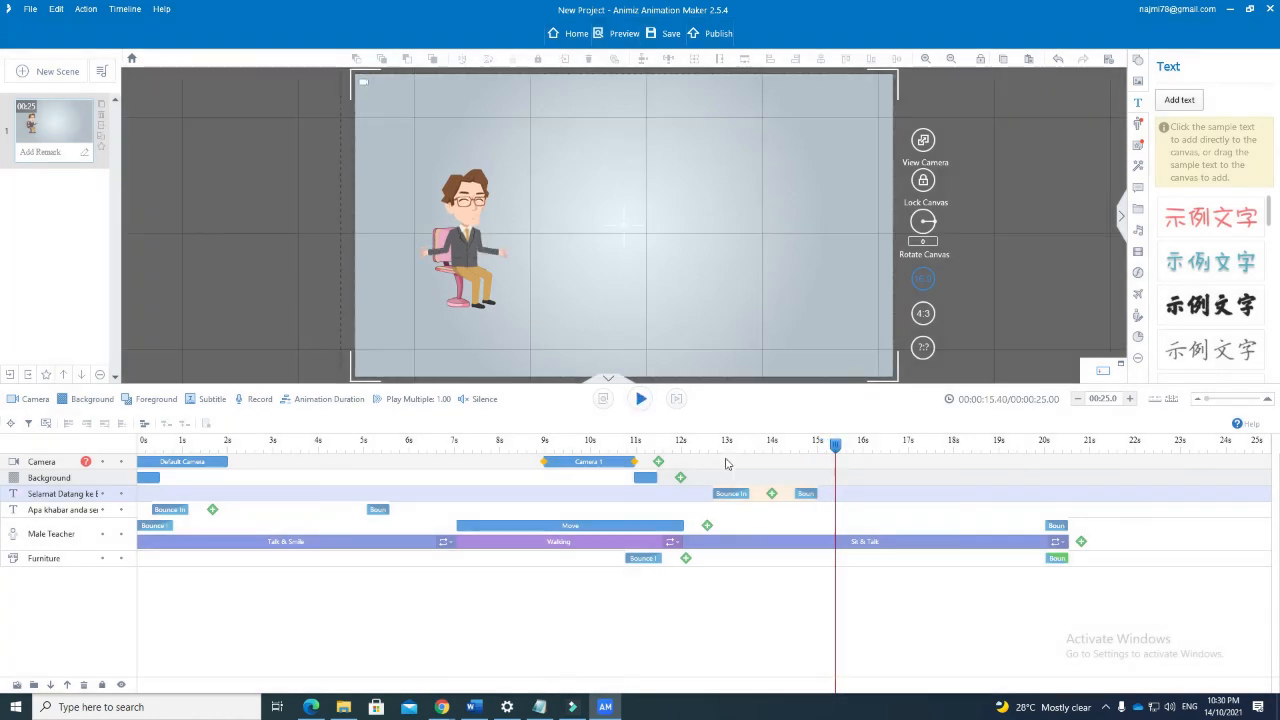
drag(804, 498, 876, 494)
Step: Scrub through the timeline to review the scene up to the teacher's and chair's exit effects at about 20.6 s
drag(836, 444, 968, 484)
drag(801, 491, 1003, 513)
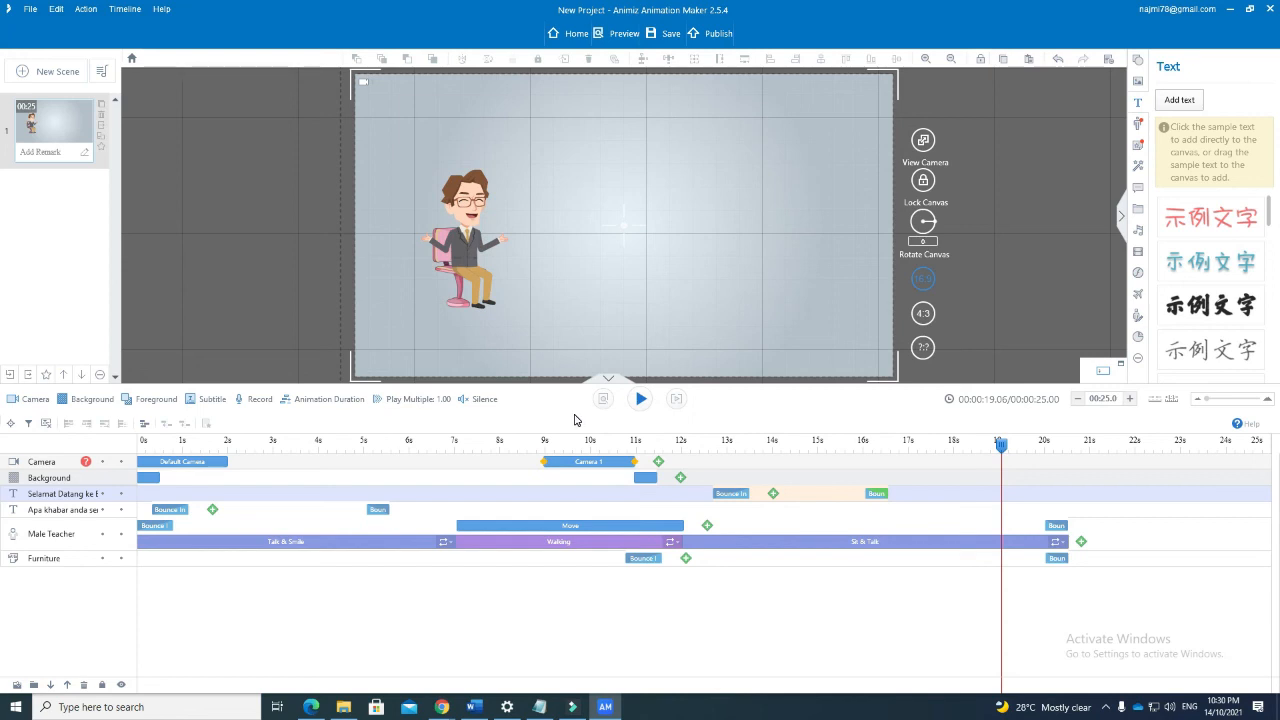
drag(1002, 446, 369, 446)
drag(210, 478, 1073, 528)
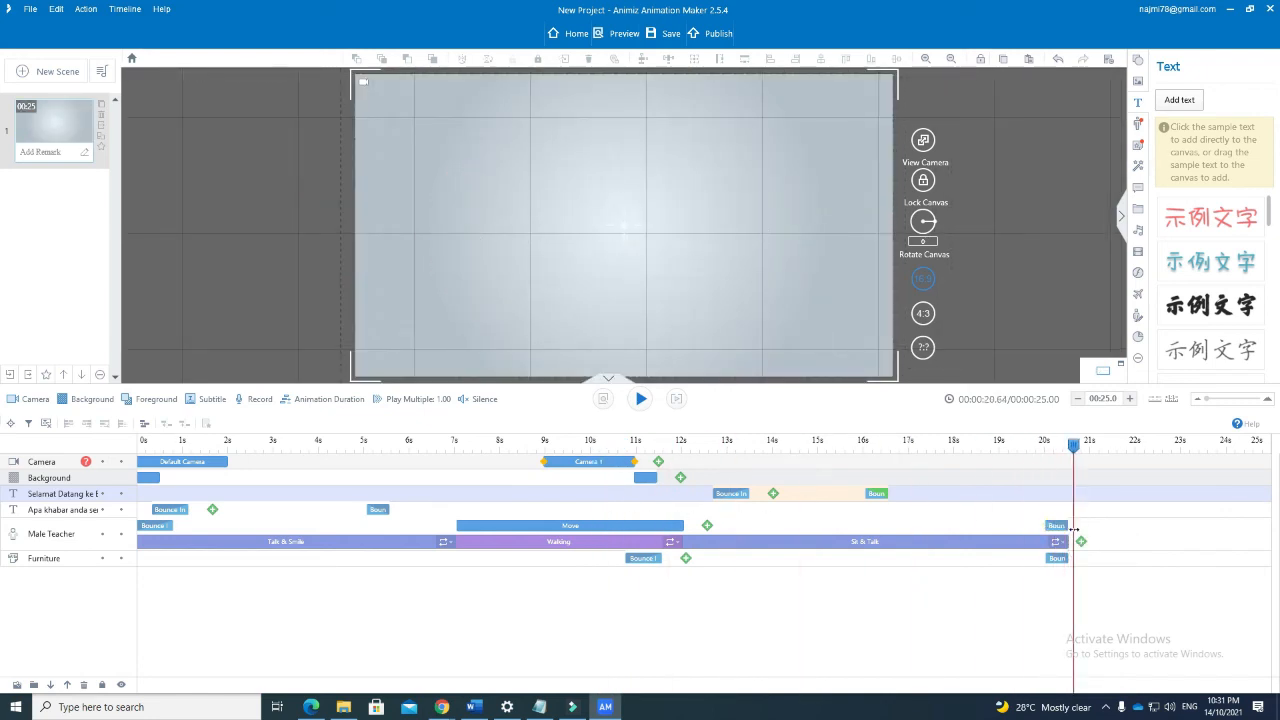
Step: Set the project to publish as a video file with the 720P size
click(707, 37)
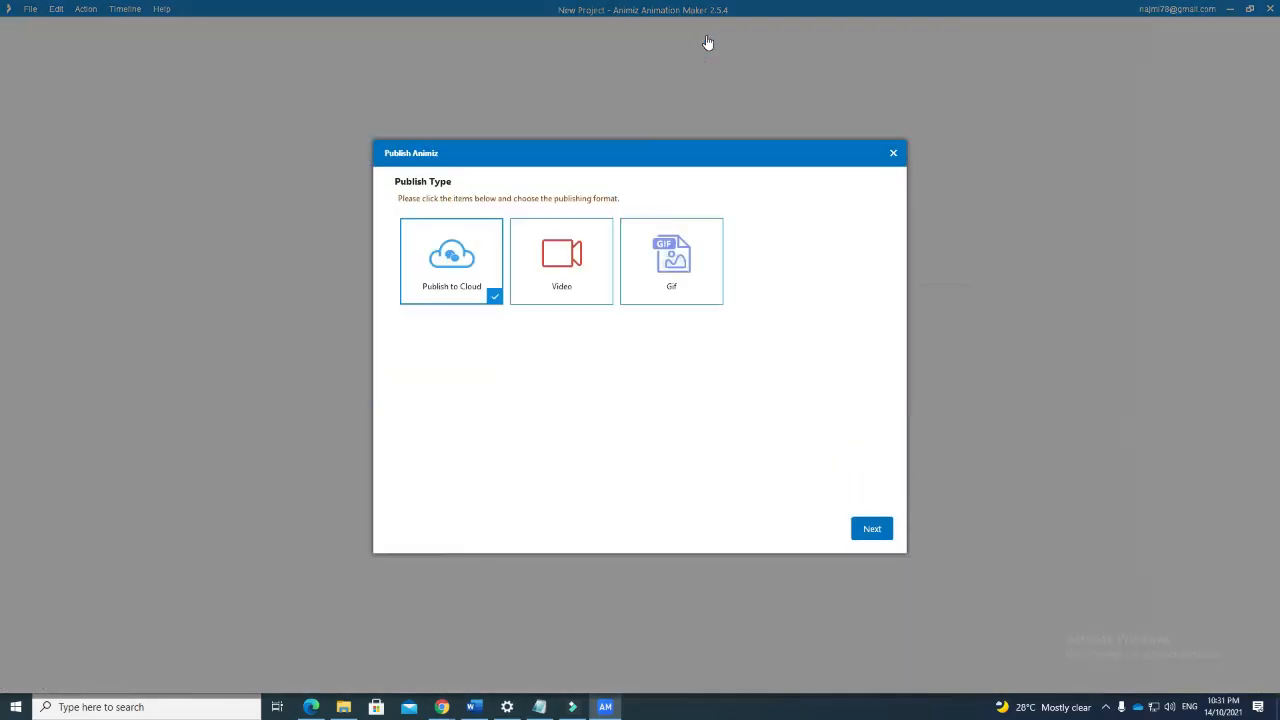
click(559, 260)
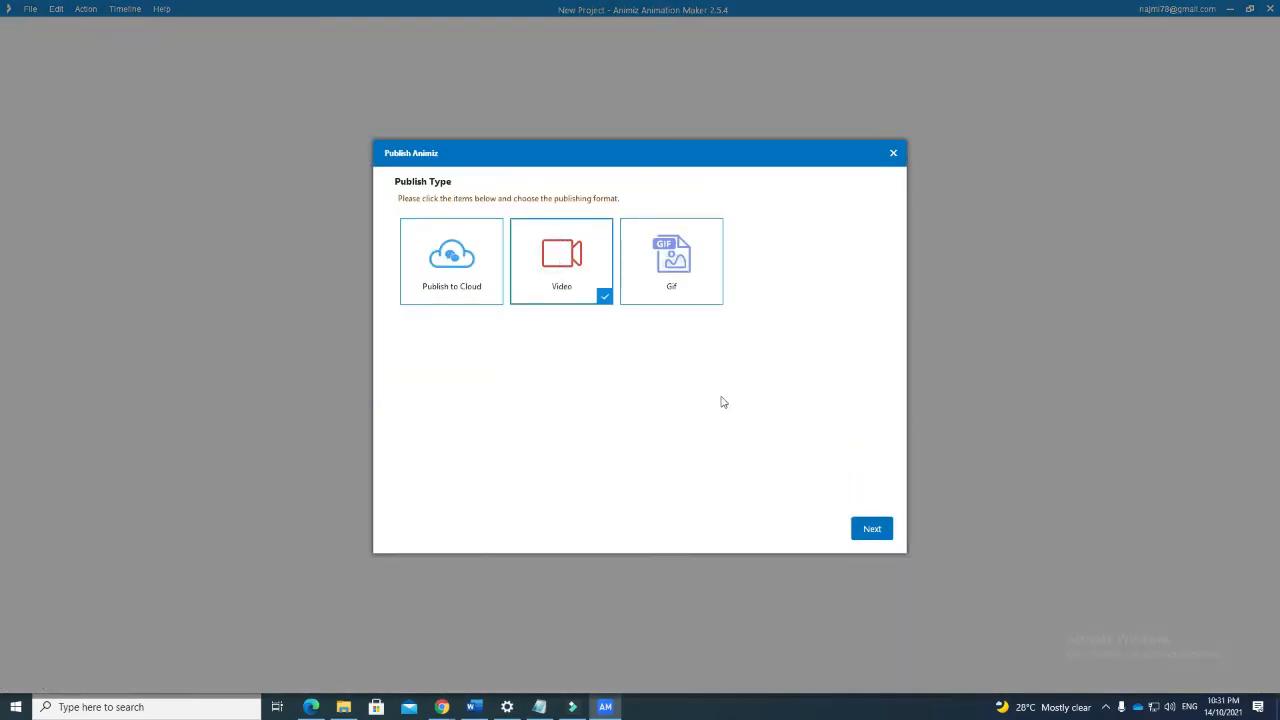
click(870, 529)
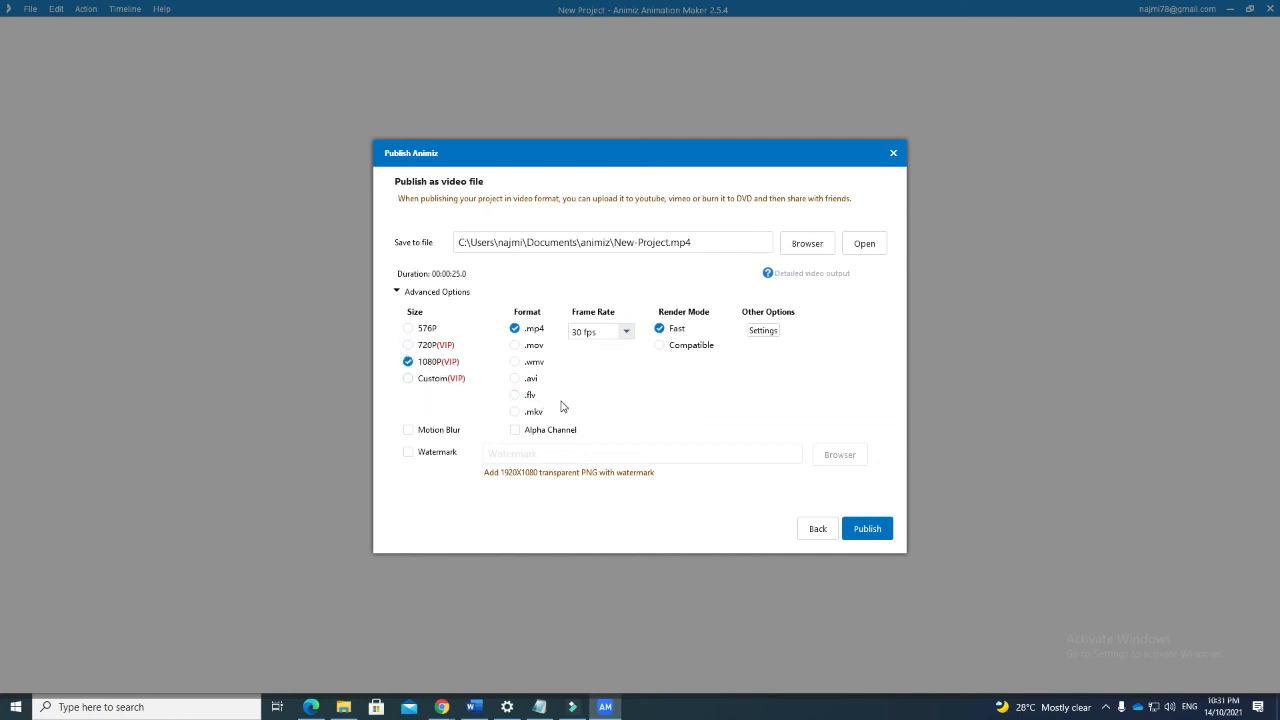
click(408, 345)
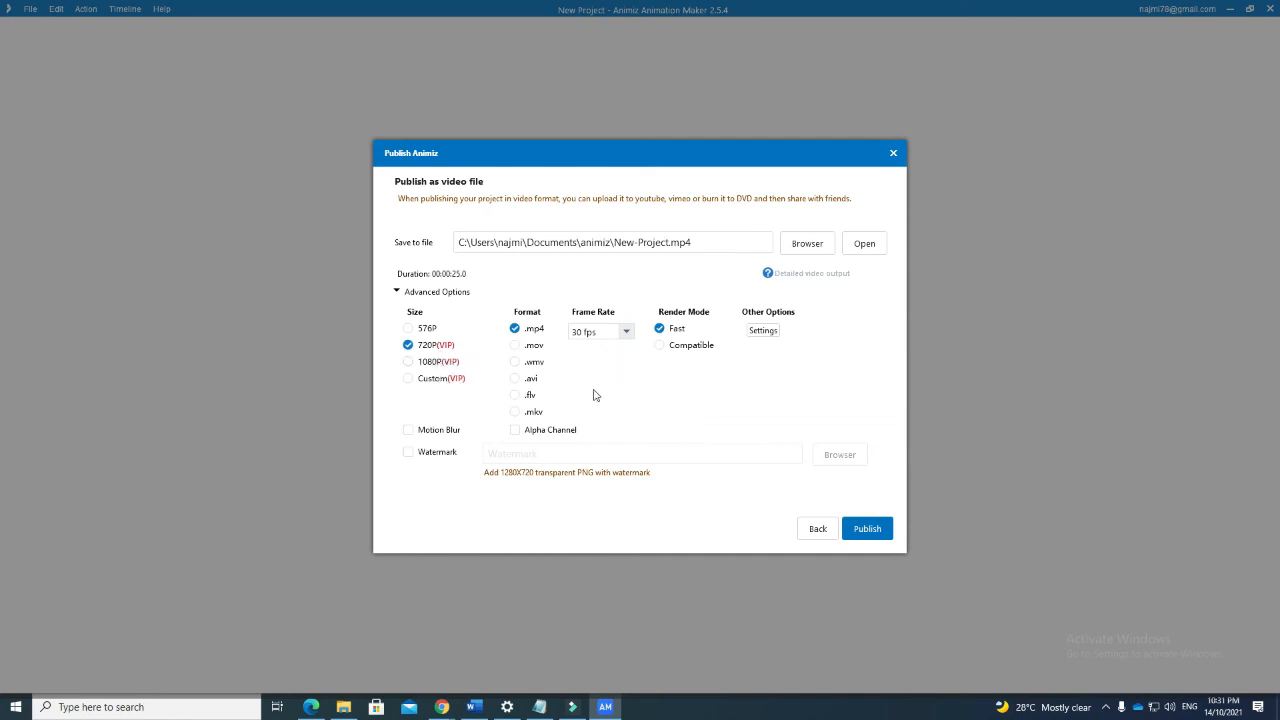
Step: Rename the output file as "tutorial Animiz 1.mp4" in the existing save folder
drag(667, 245, 627, 247)
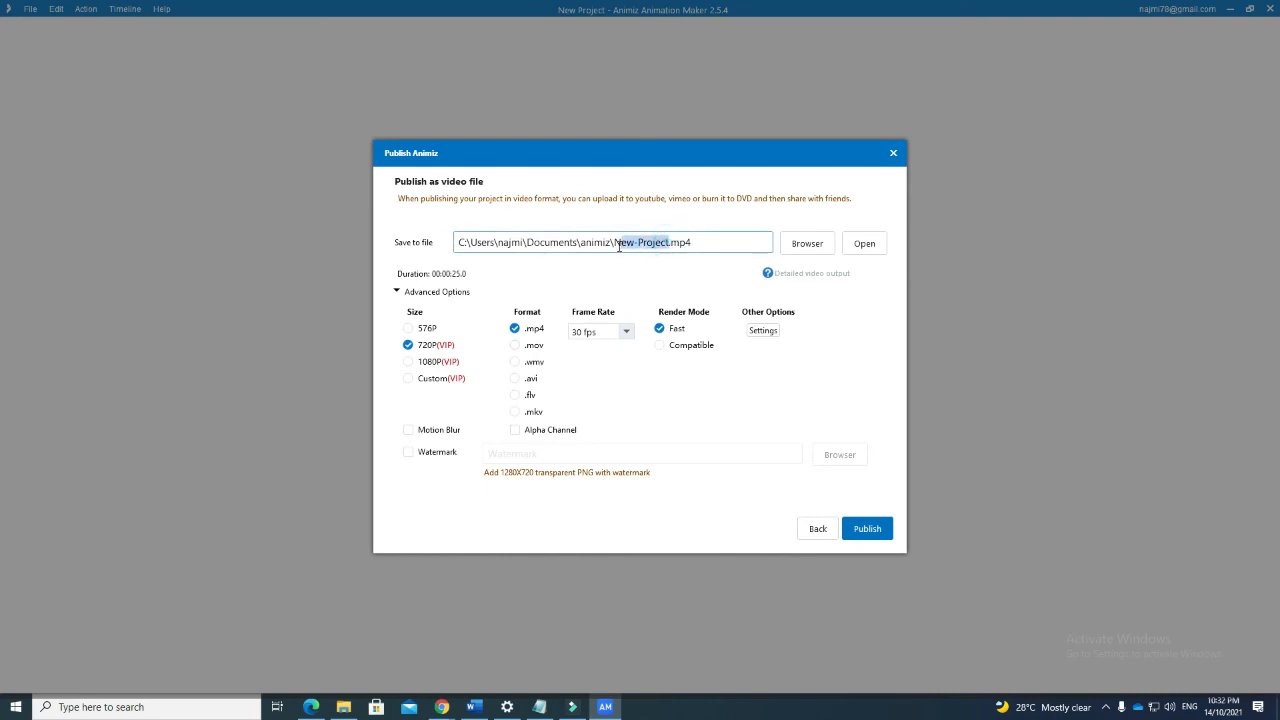
key(BackSpace)
text(tutorial)
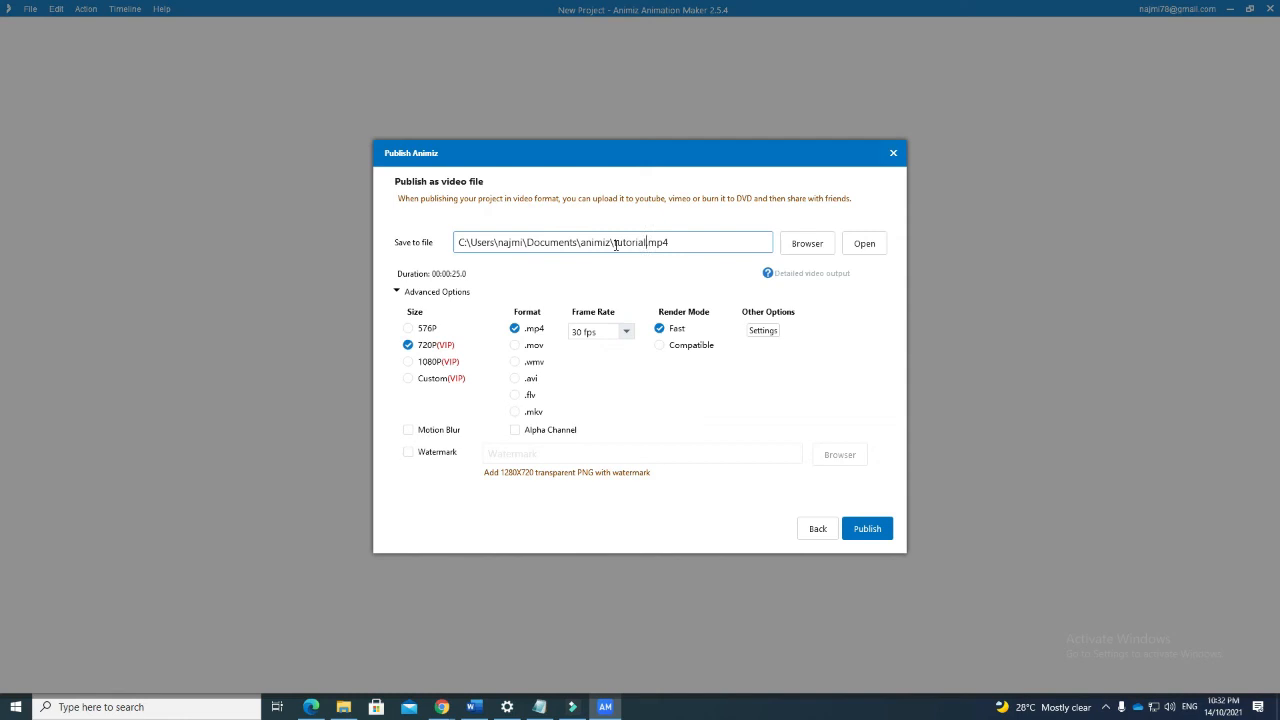
text( Animiz 1)
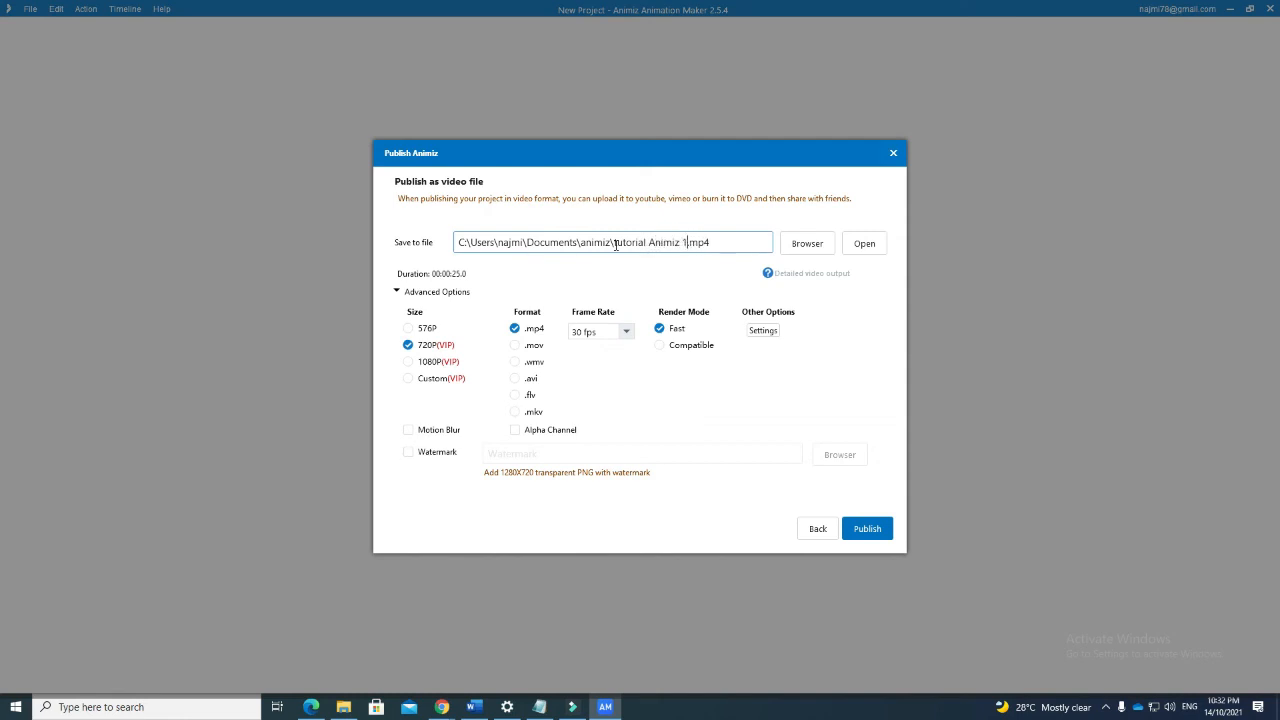
Step: Publish the video and watch the finished file in the media player
click(879, 538)
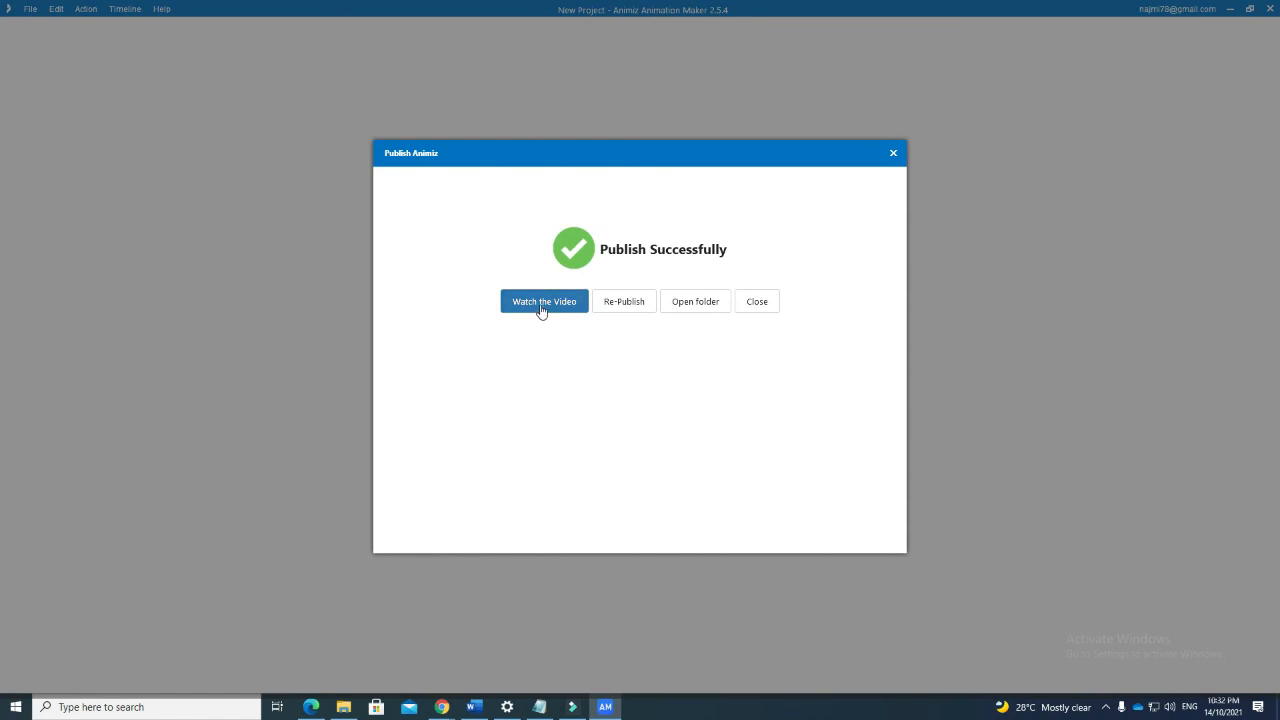
click(540, 302)
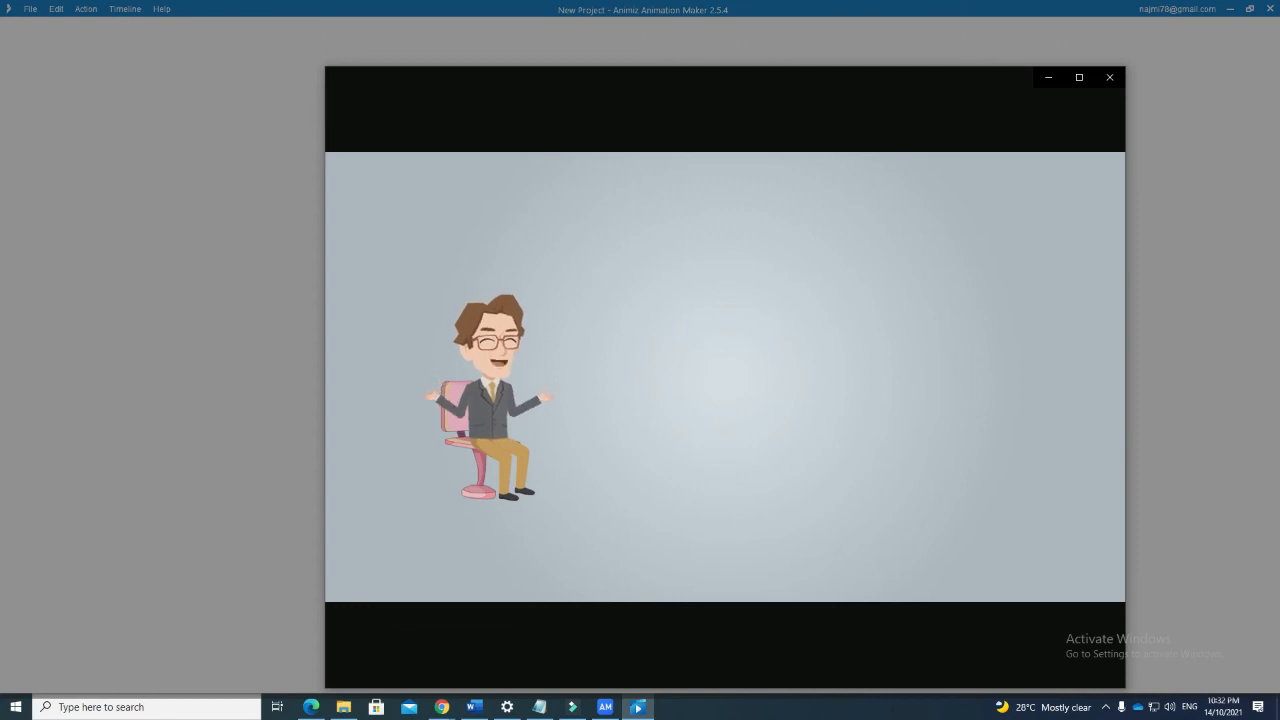
mouse_move(729, 337)
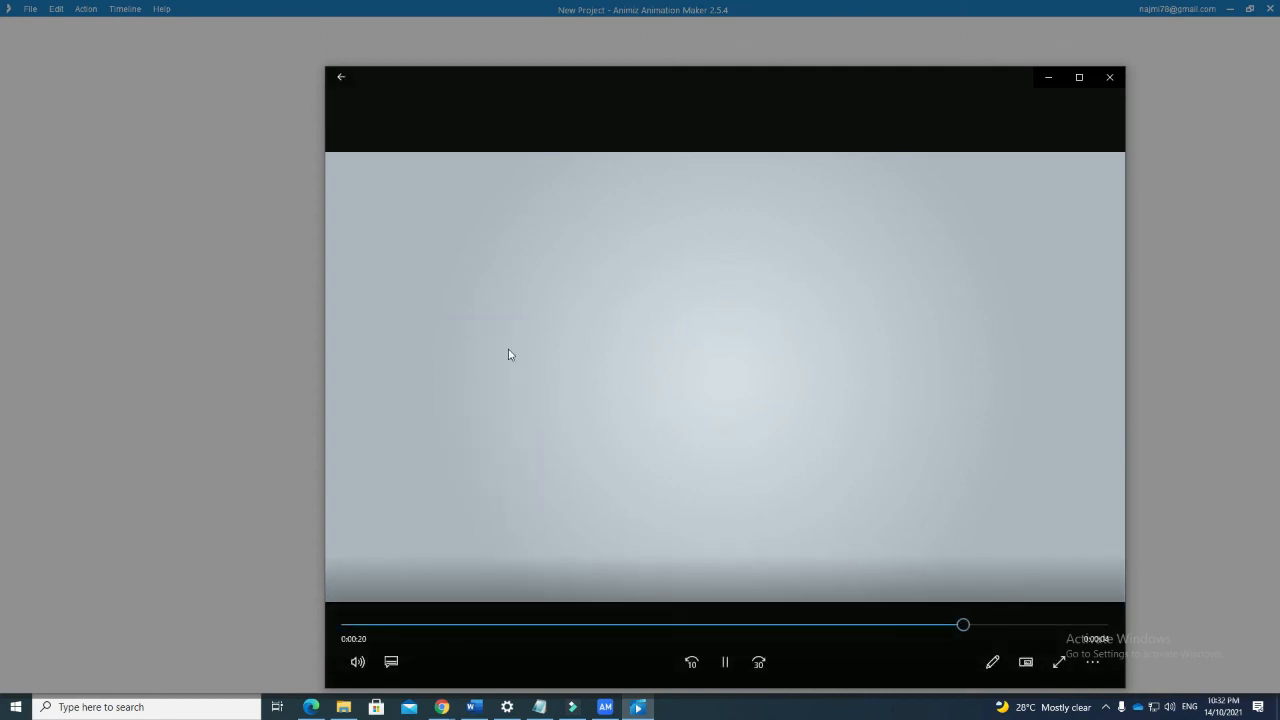